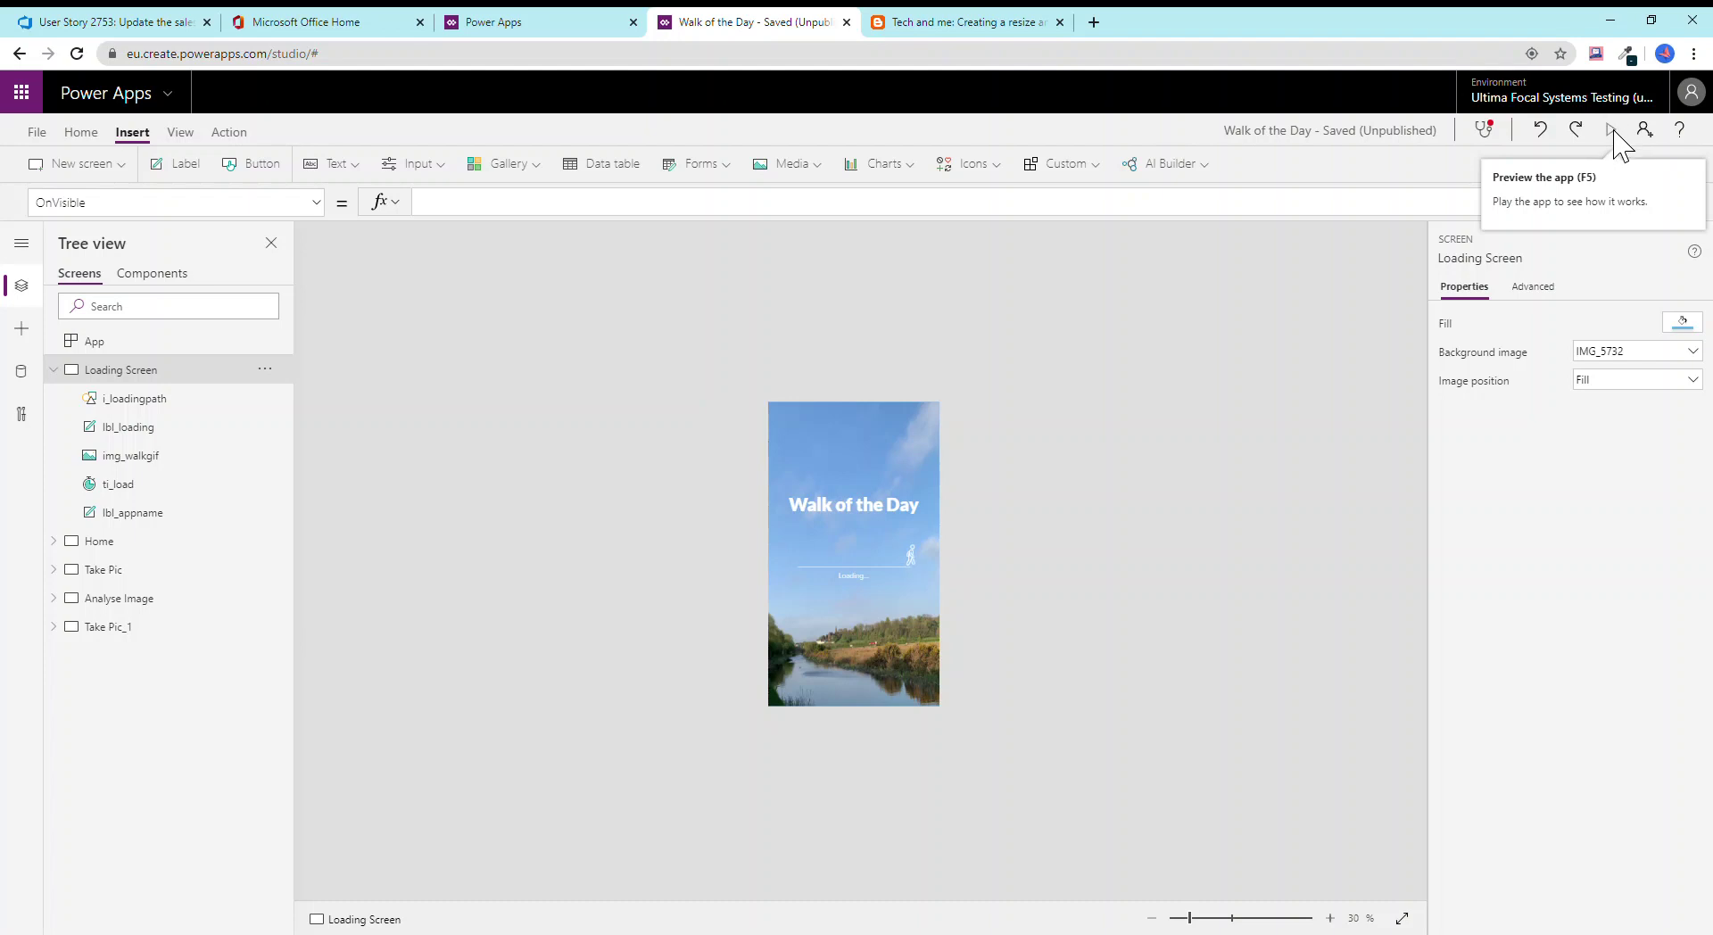
# Preview the app from its loading screen through to the home page, then return to editing the Loading Screen.
pyautogui.click(1611, 131)
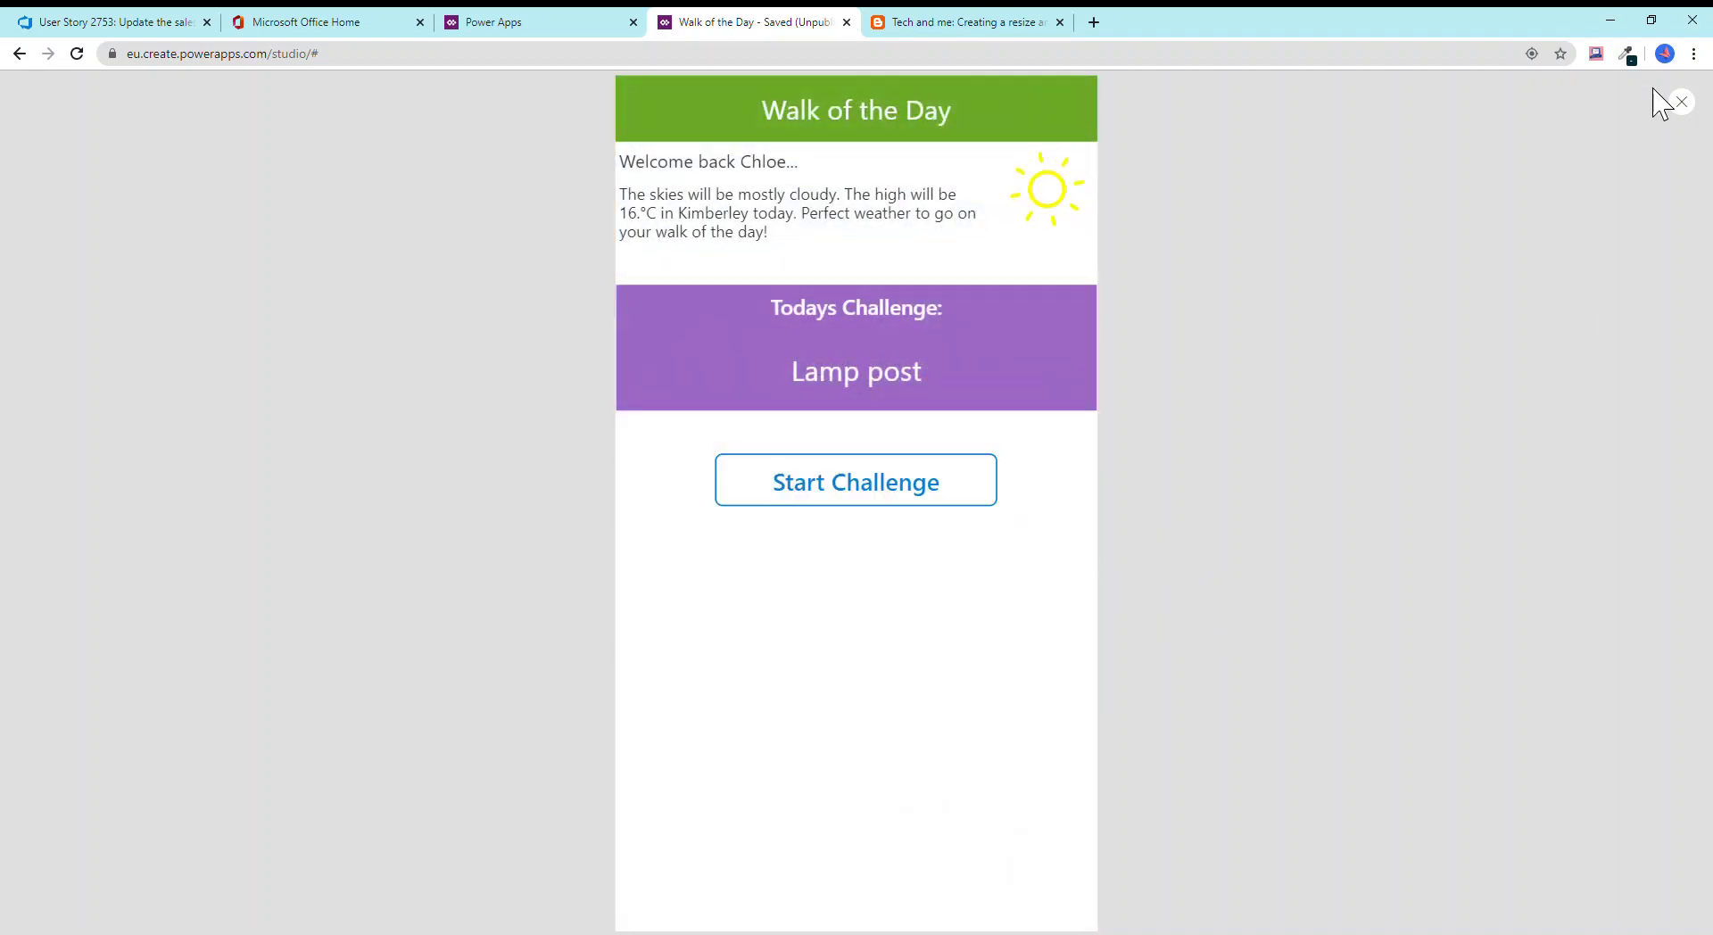
pyautogui.click(1681, 101)
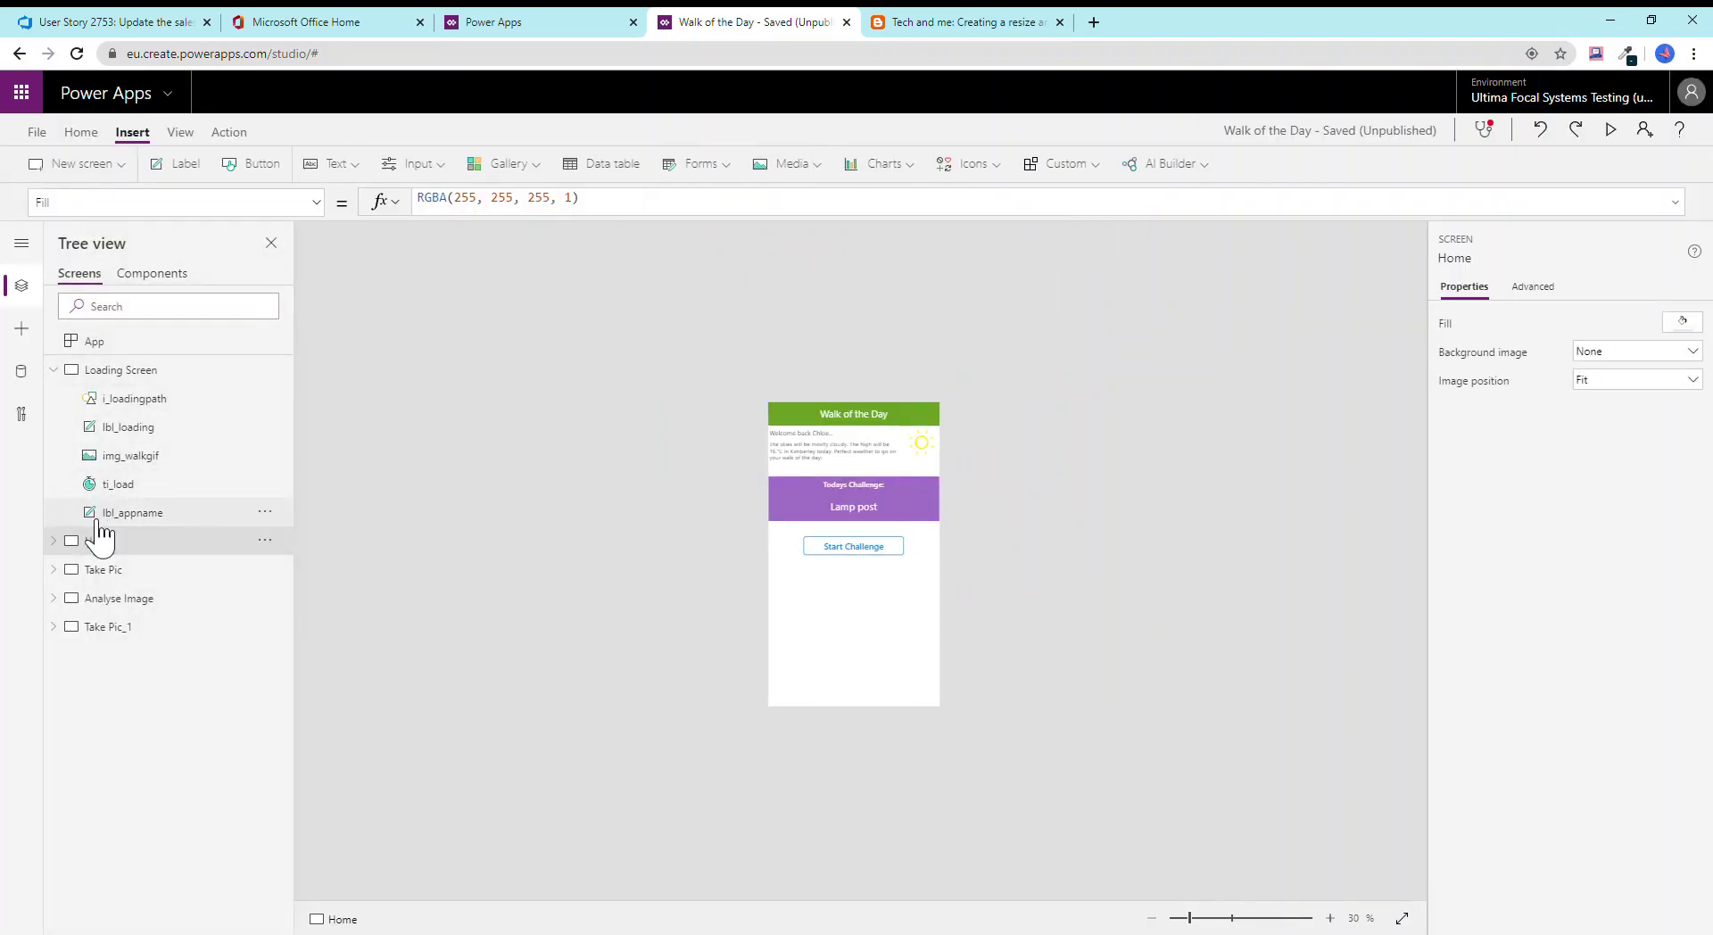
pyautogui.click(183, 381)
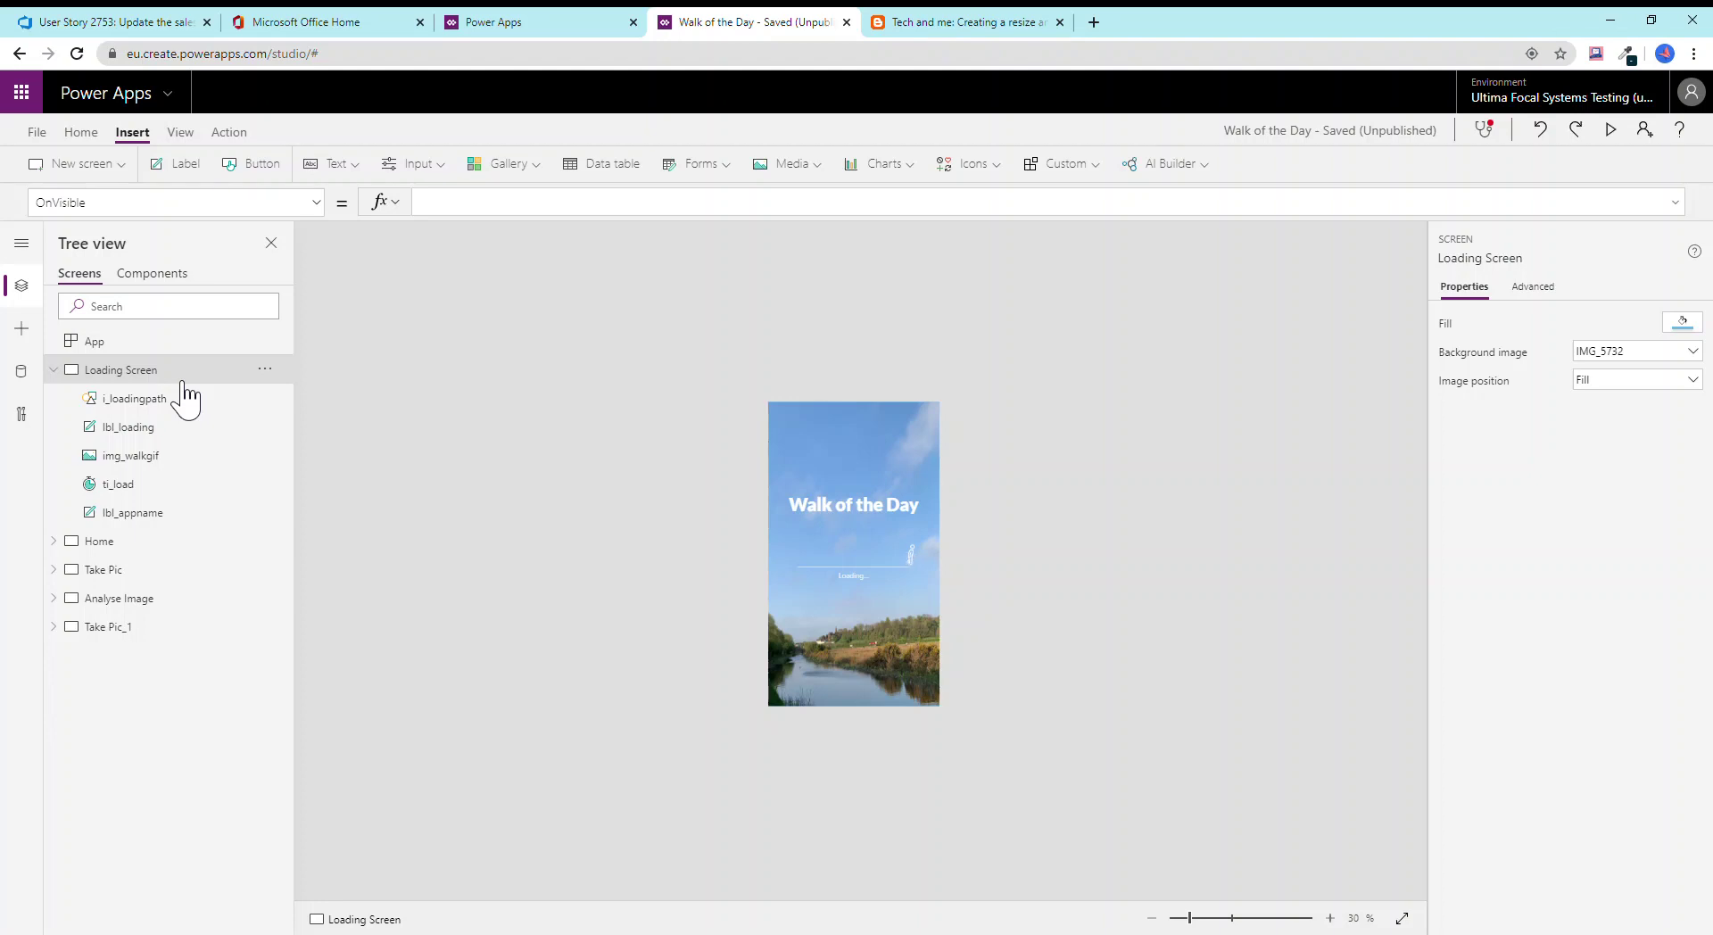
# Examine the properties and X formula of the walking figure image on the Loading Screen.
pyautogui.click(72, 375)
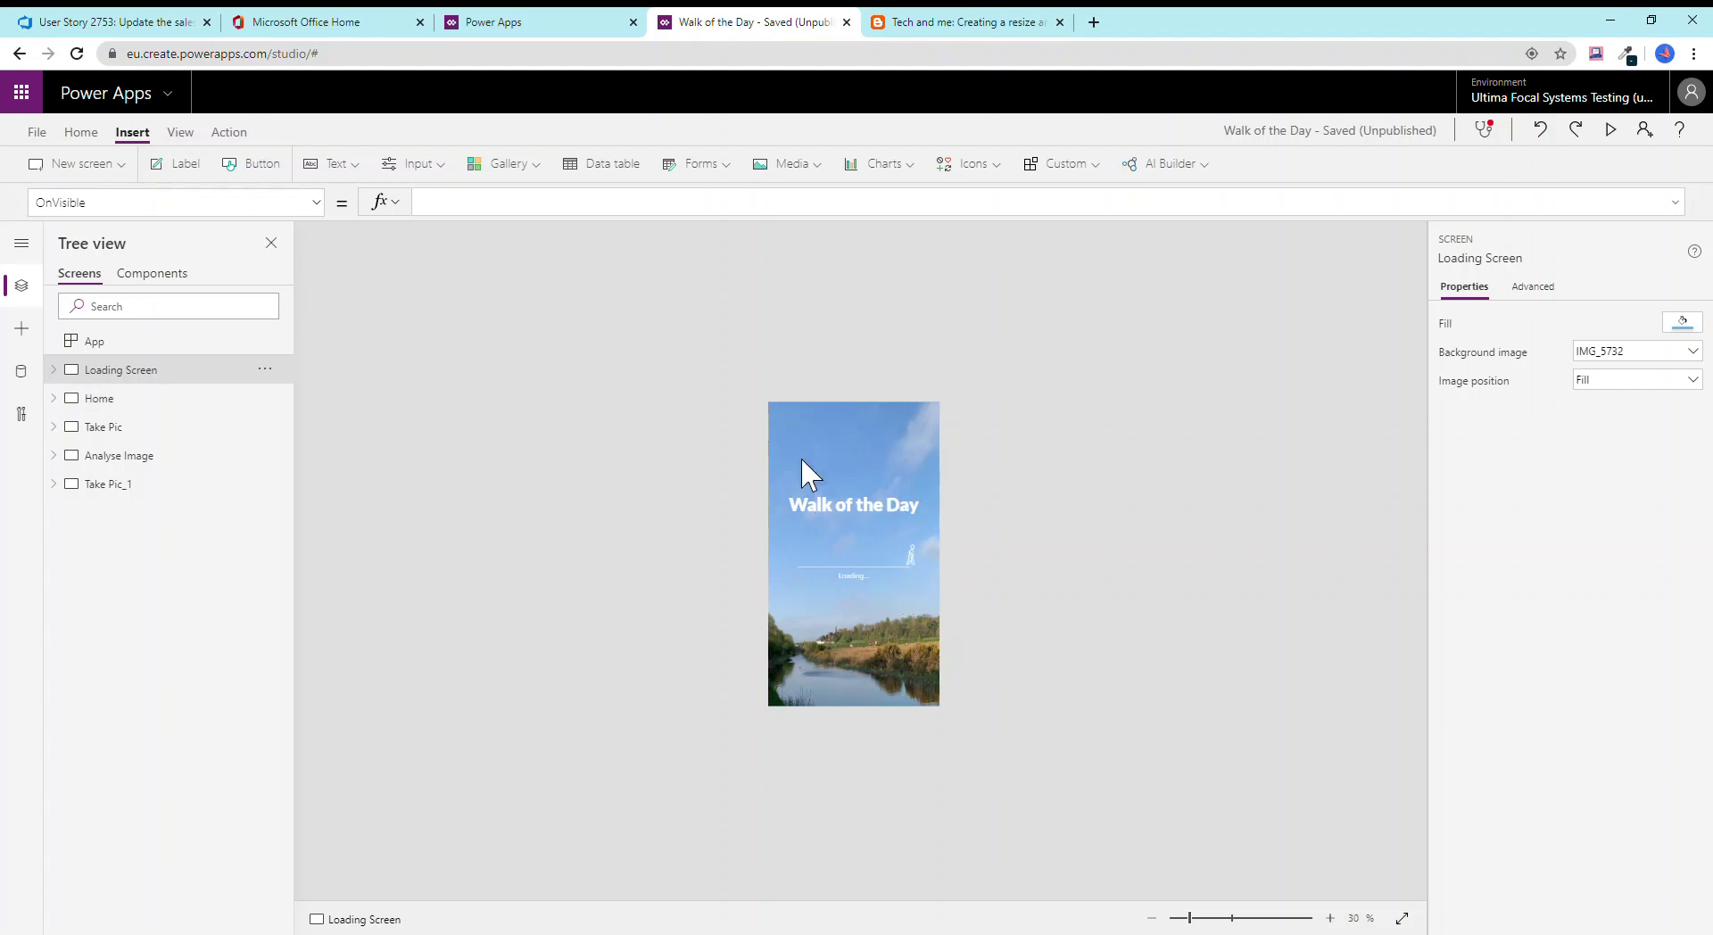
pyautogui.click(911, 554)
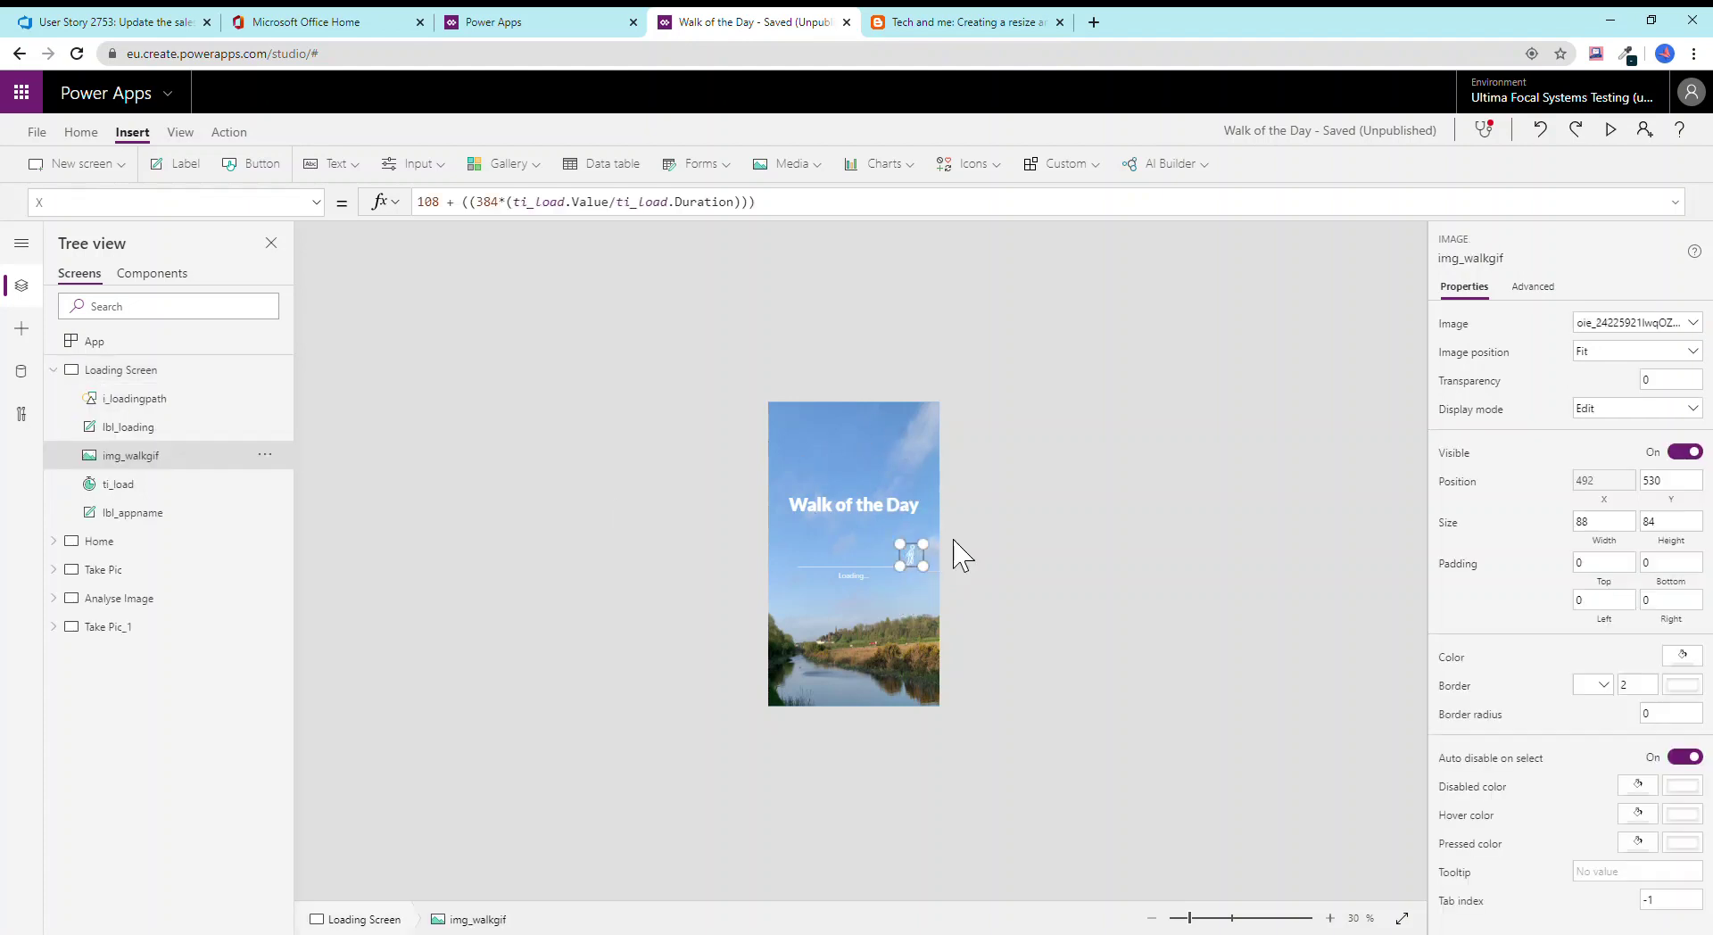
pyautogui.click(980, 535)
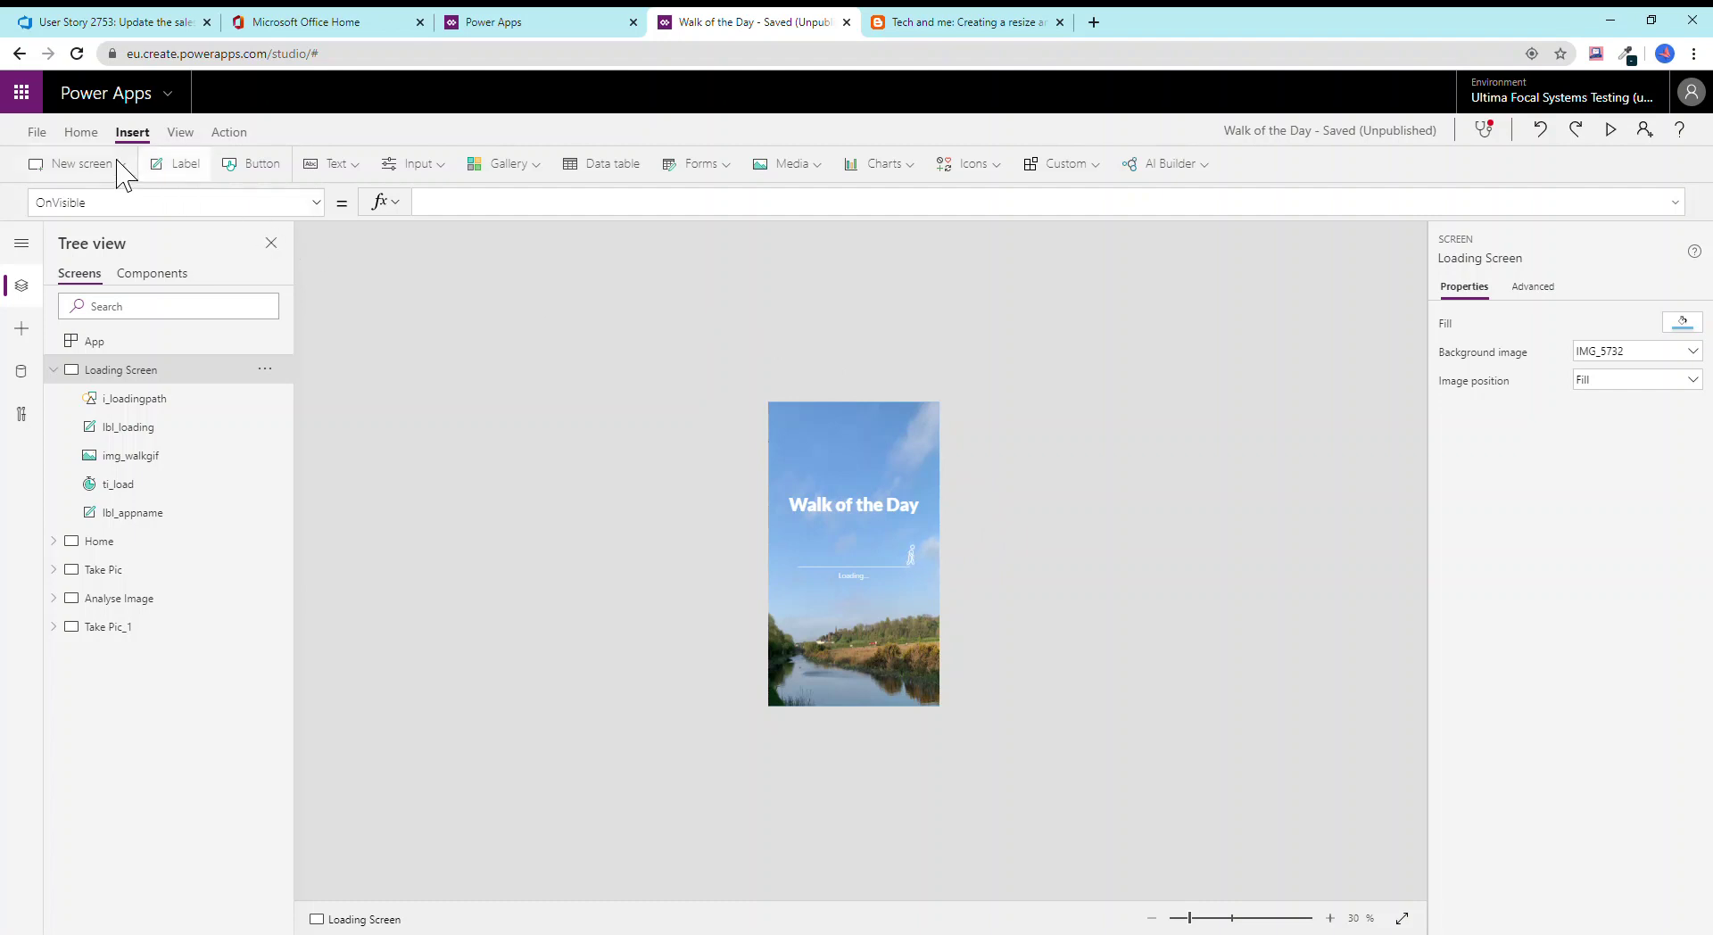
# Review the image files stored in the app's media library and return to the canvas.
pyautogui.click(36, 134)
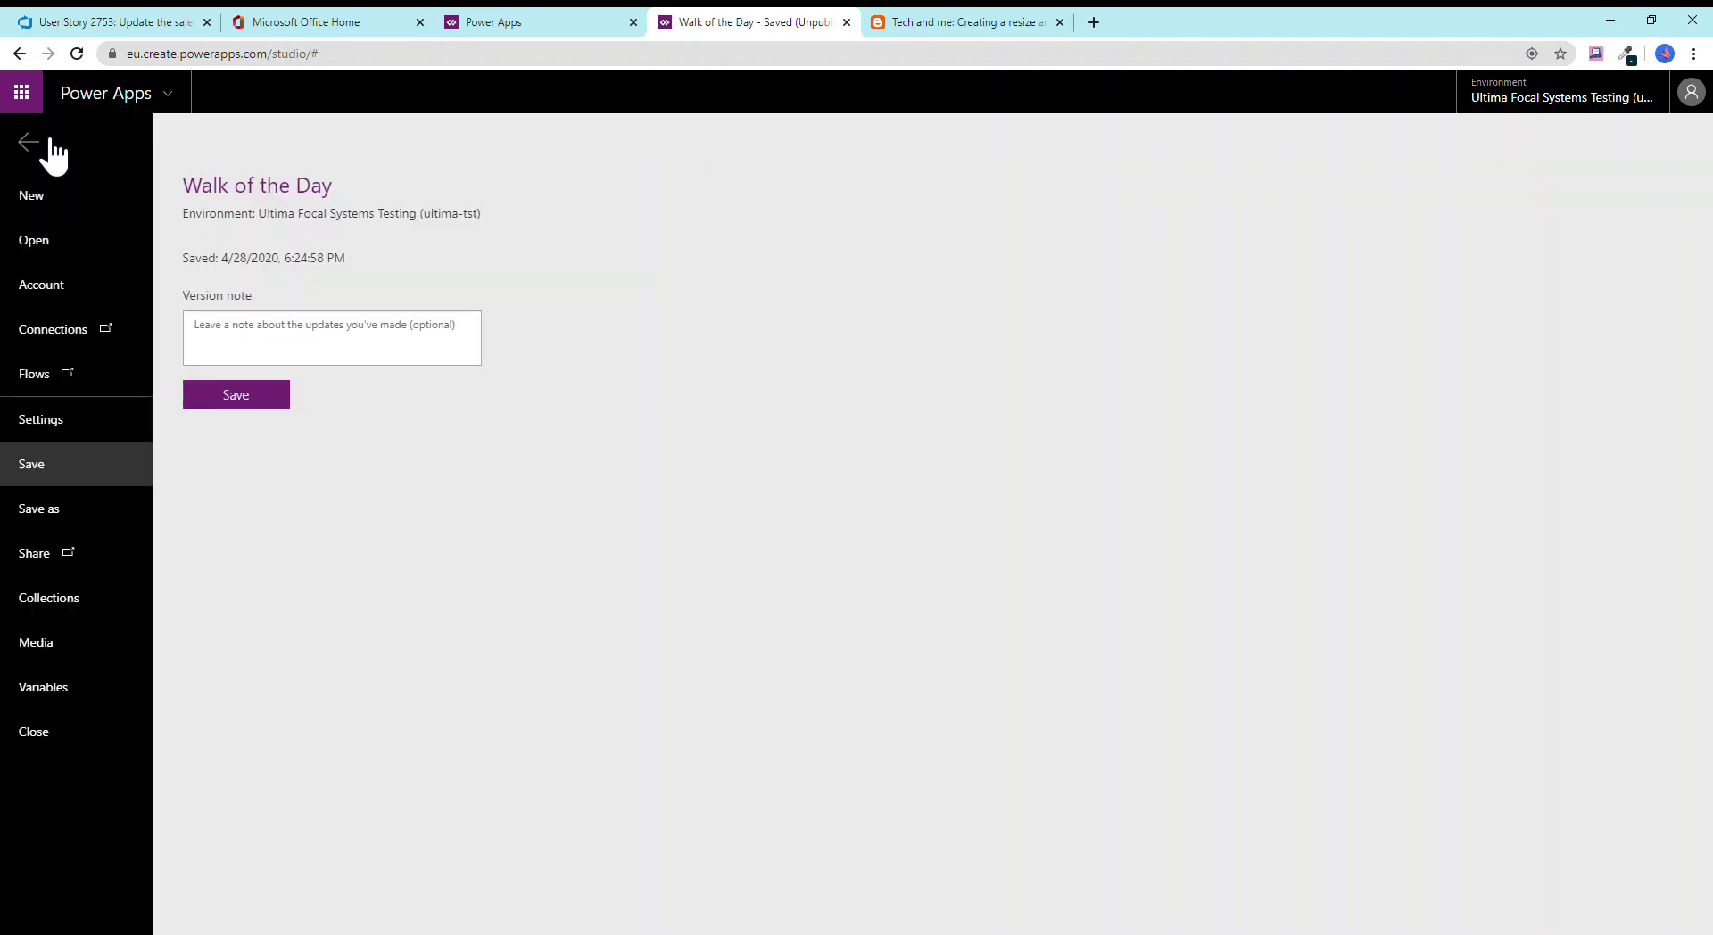
pyautogui.click(103, 648)
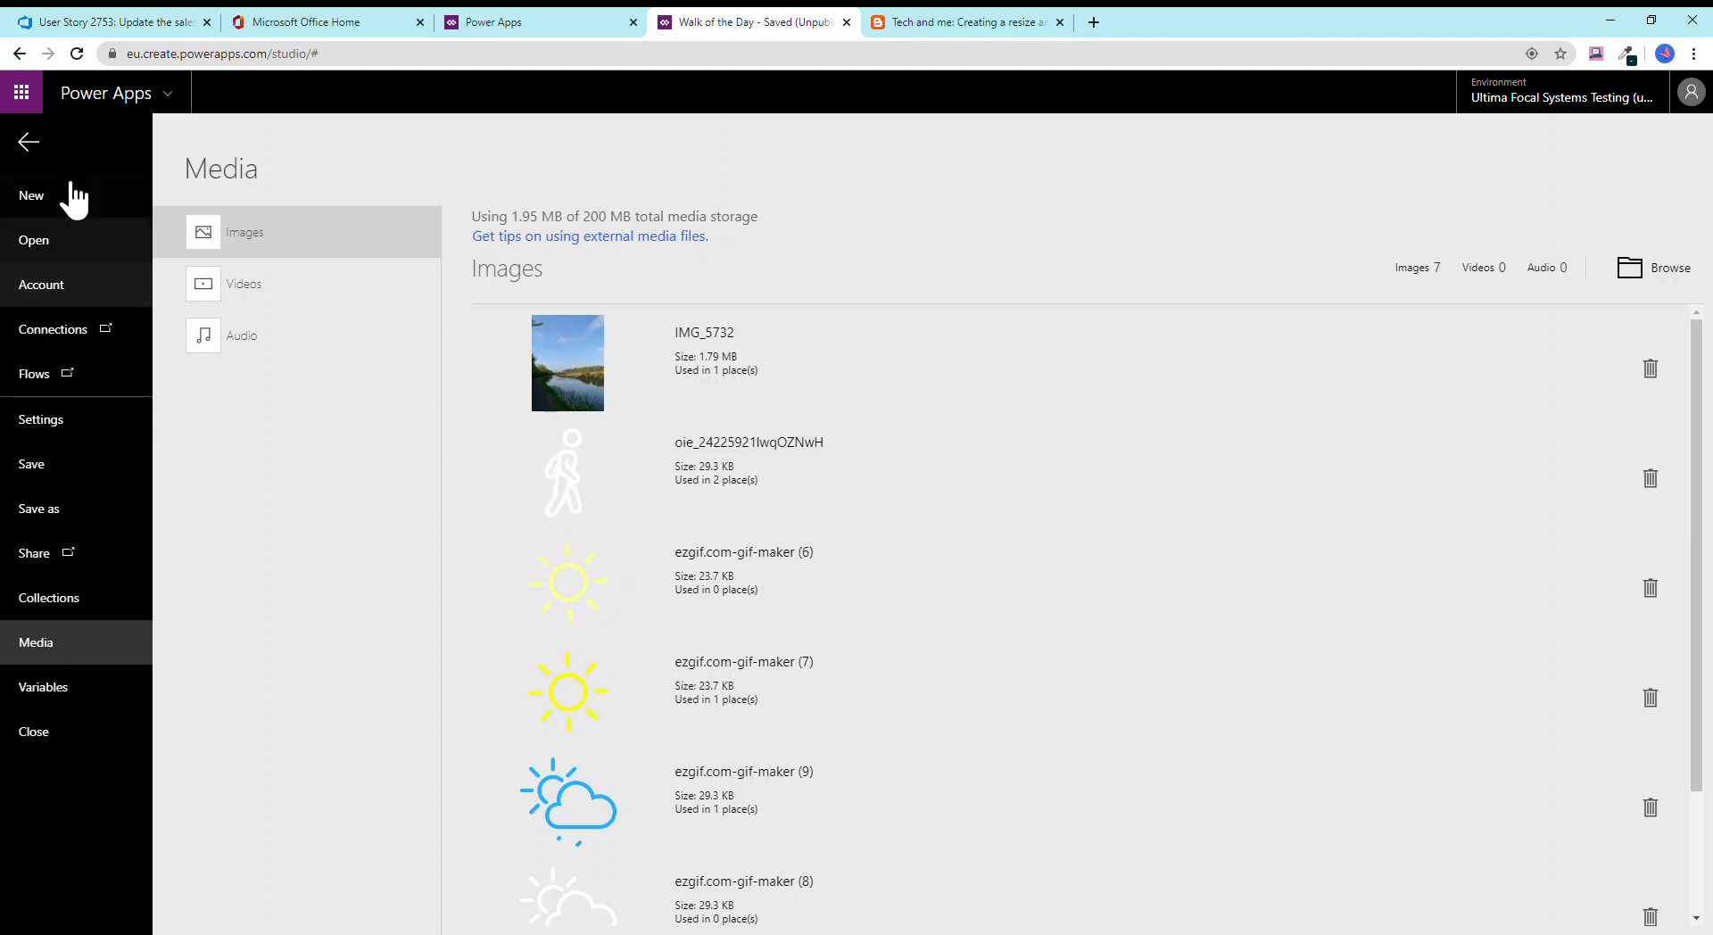
pyautogui.click(34, 141)
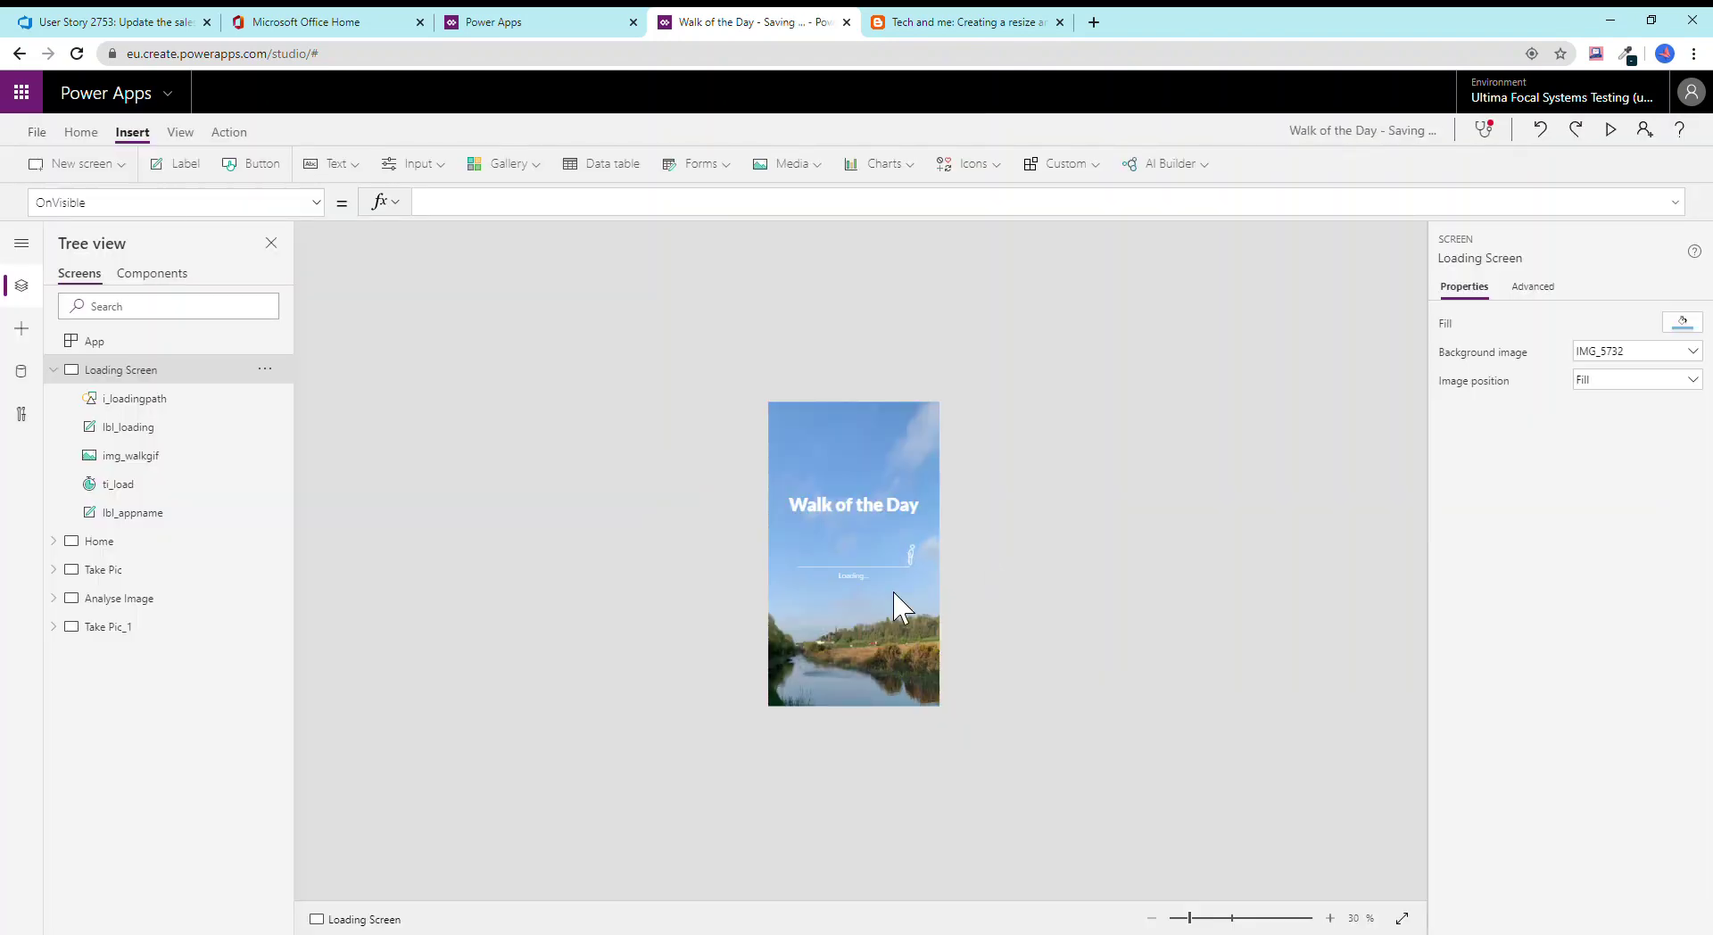
# Examine the "Loading..." label beneath the line on the Loading Screen at 60% zoom.
pyautogui.click(1330, 919)
pyautogui.click(1334, 920)
pyautogui.click(1334, 920)
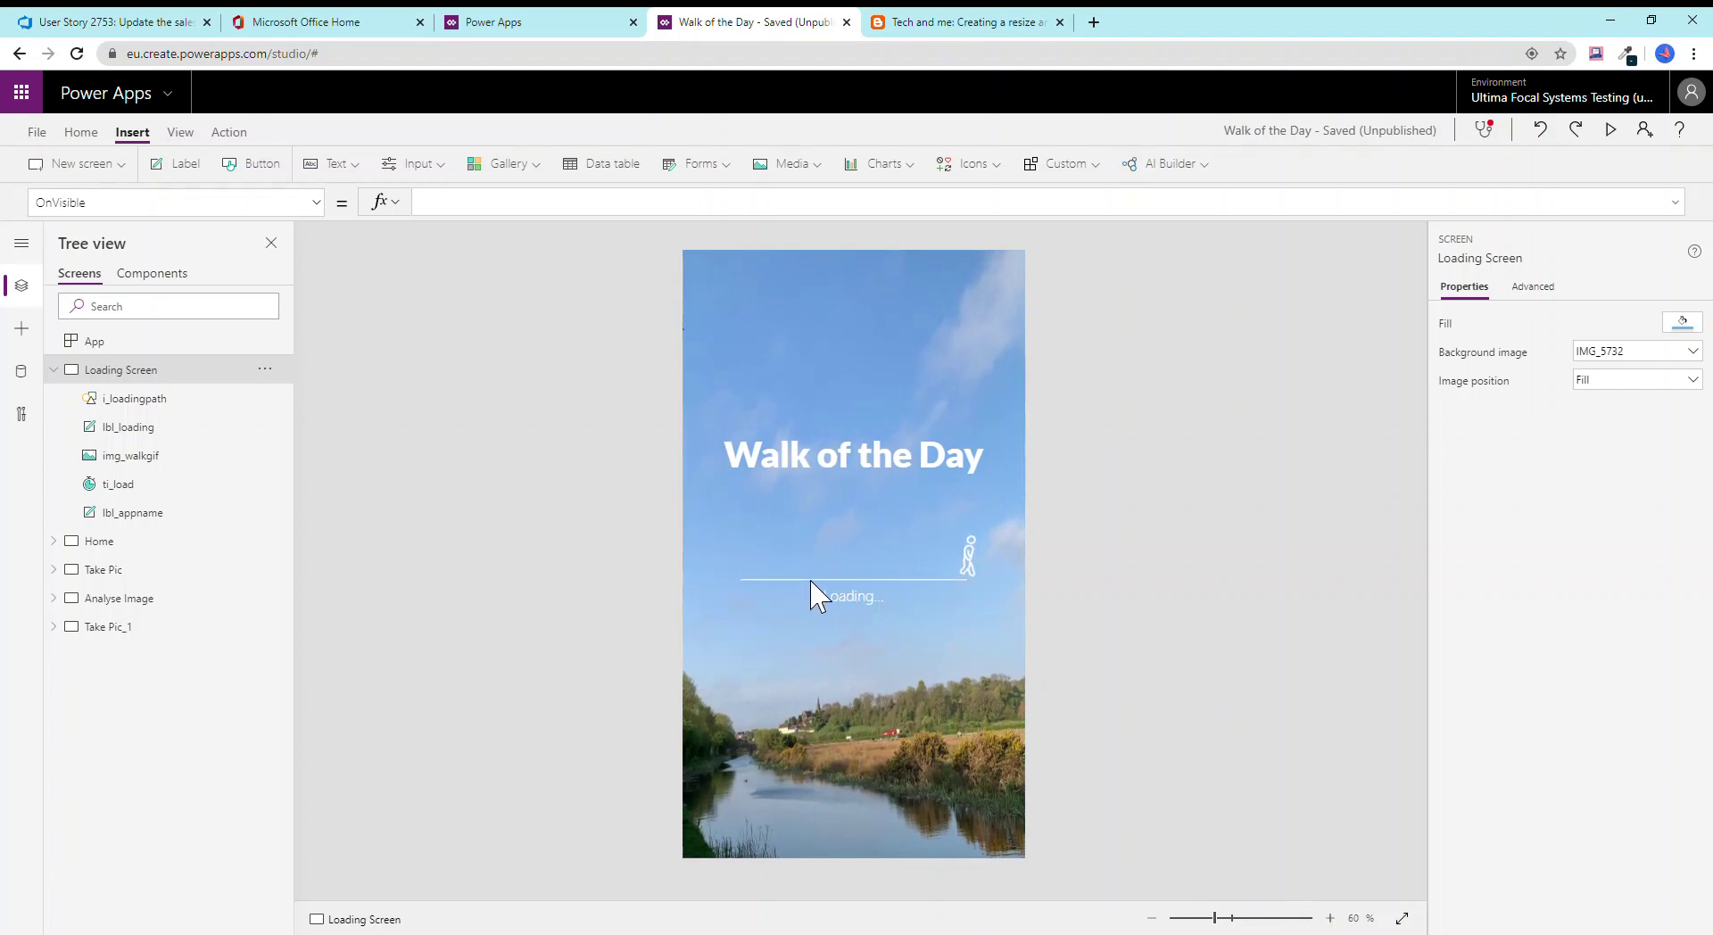
pyautogui.click(871, 614)
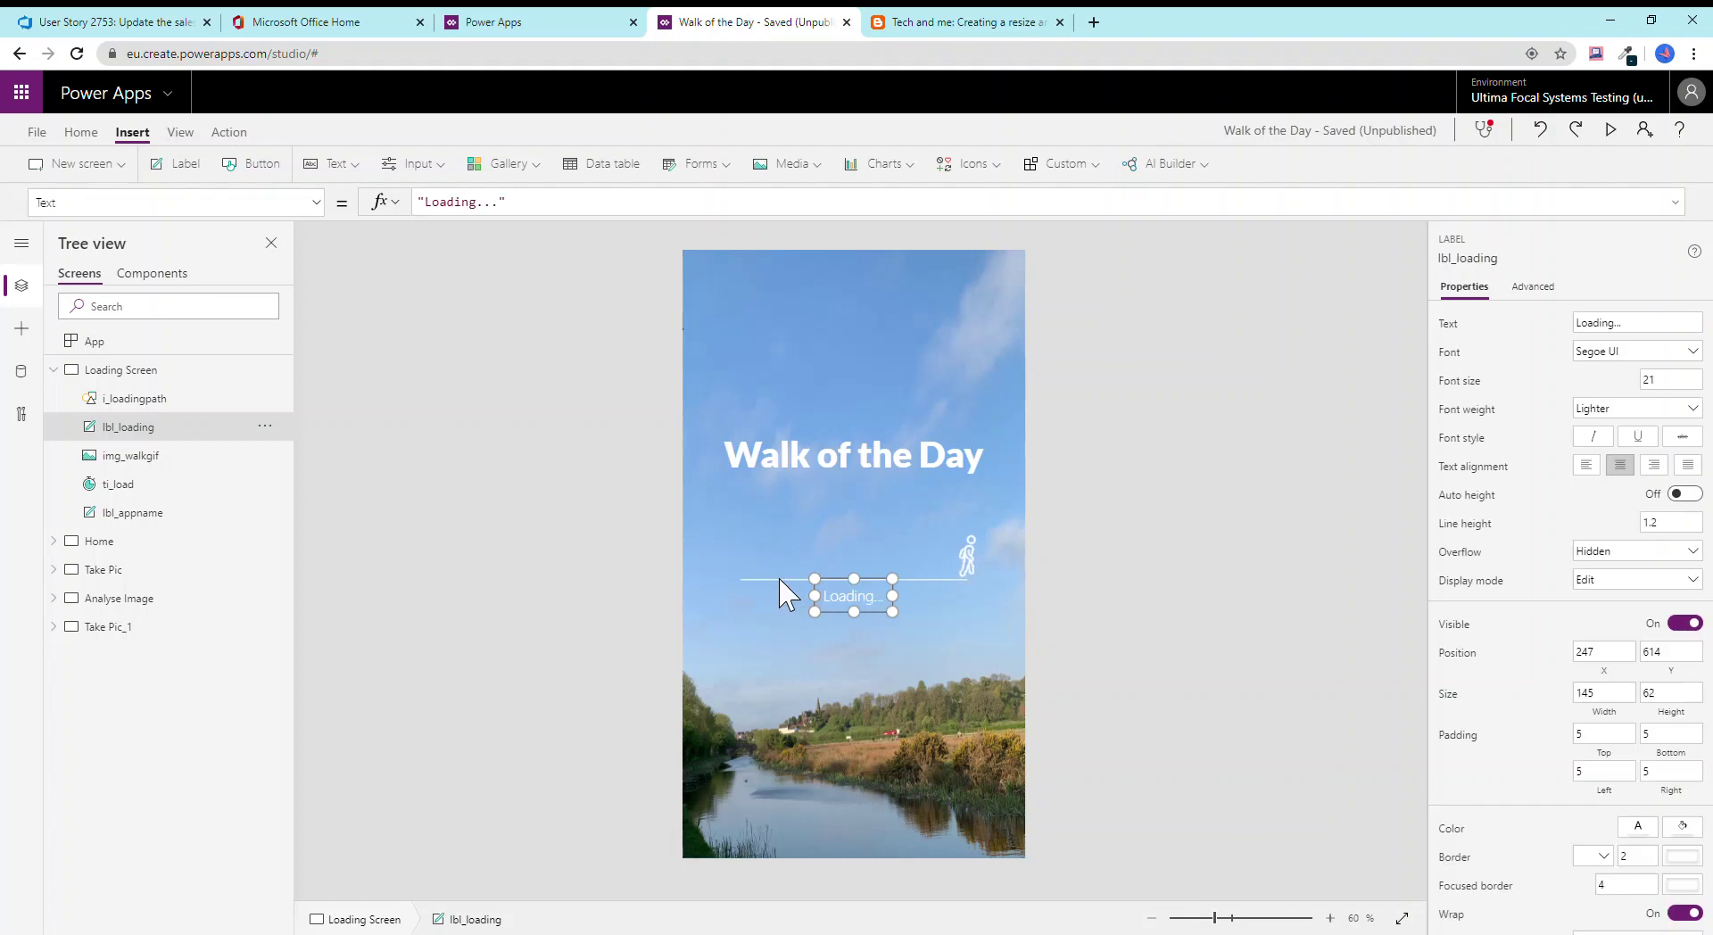
pyautogui.click(623, 553)
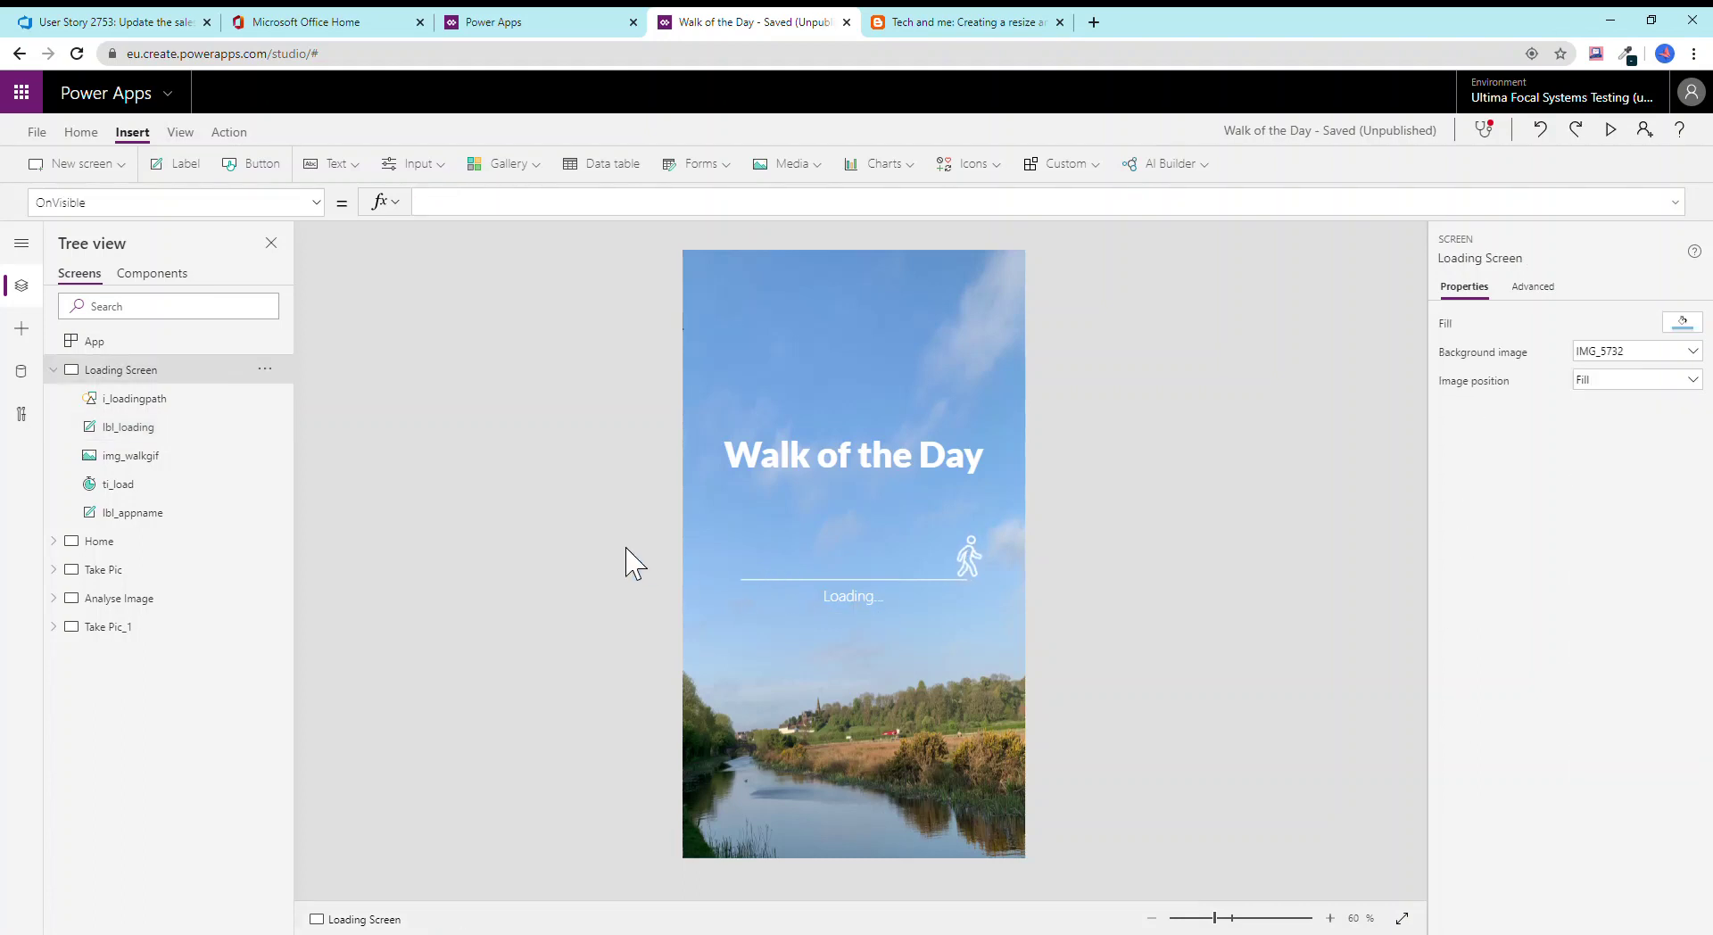
# Add a blank screen with IMG_5732 as its background image and the image position set to Fill.
pyautogui.click(116, 165)
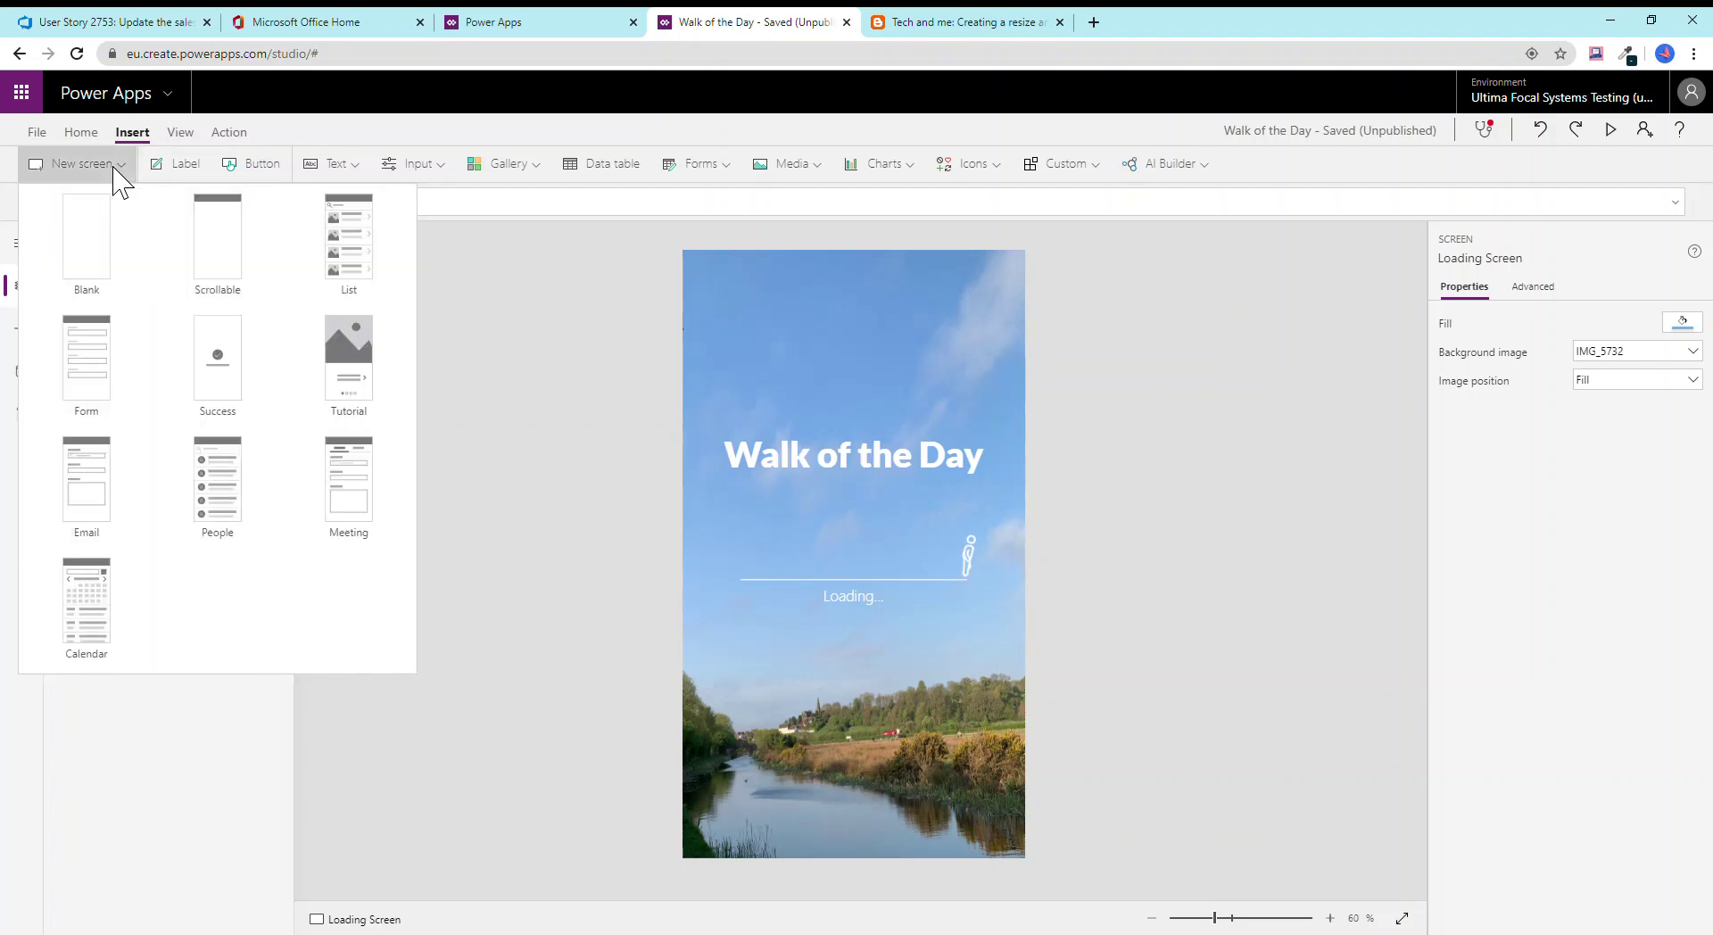
pyautogui.click(88, 254)
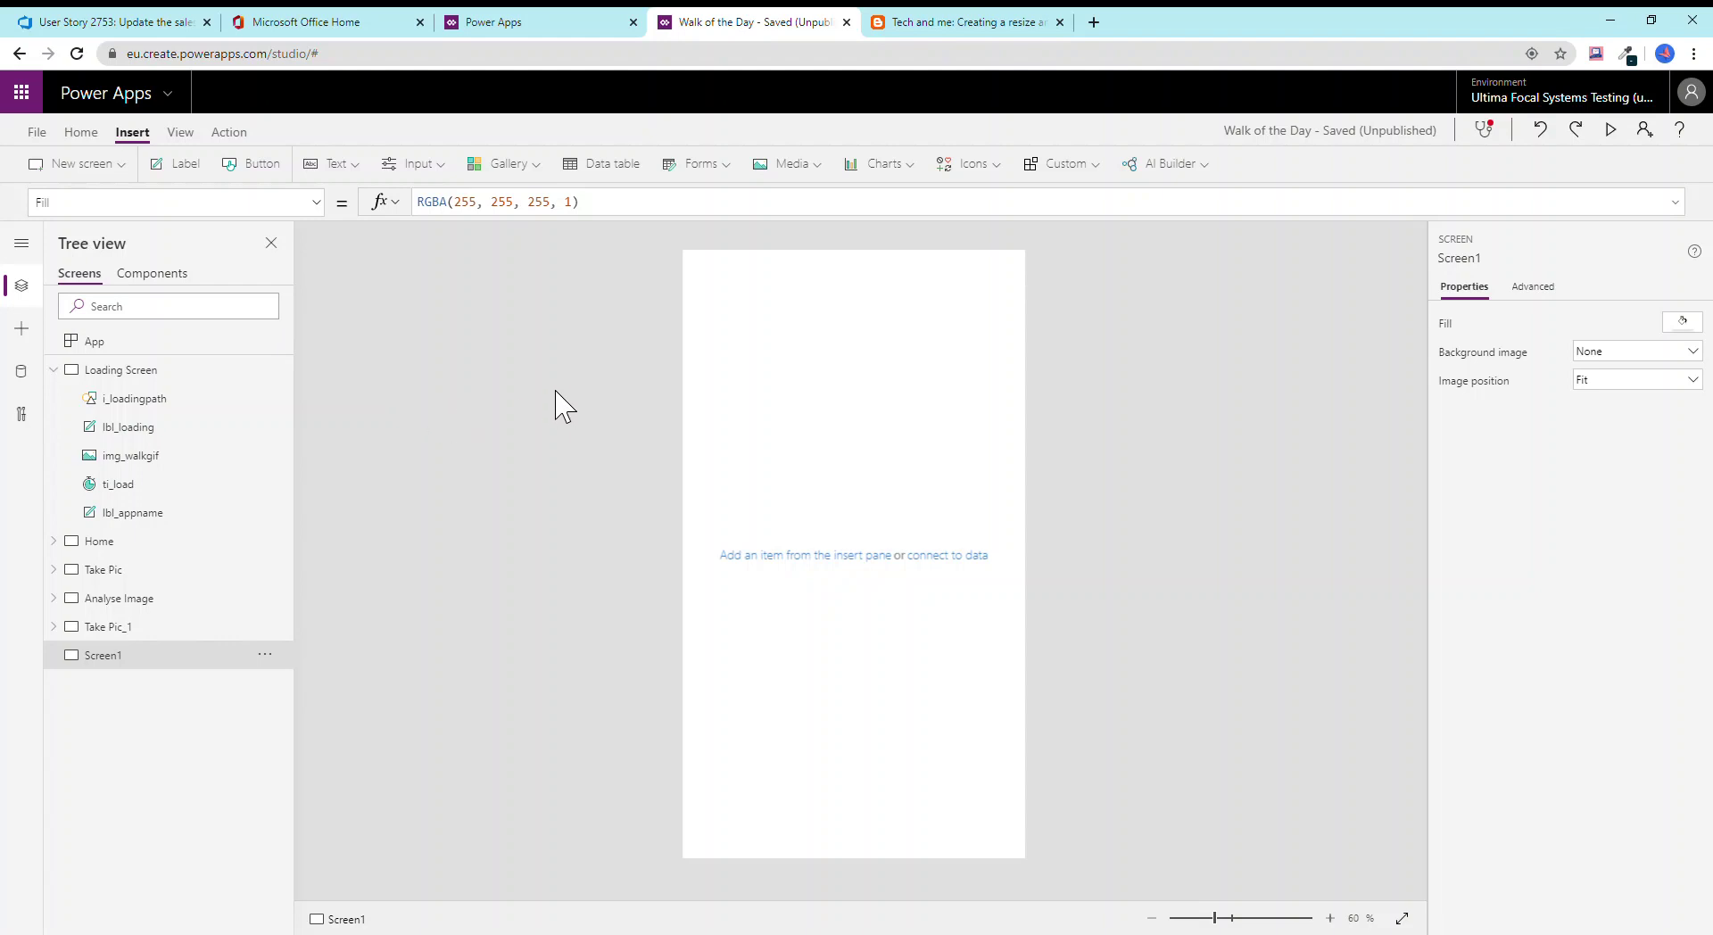
pyautogui.click(1599, 354)
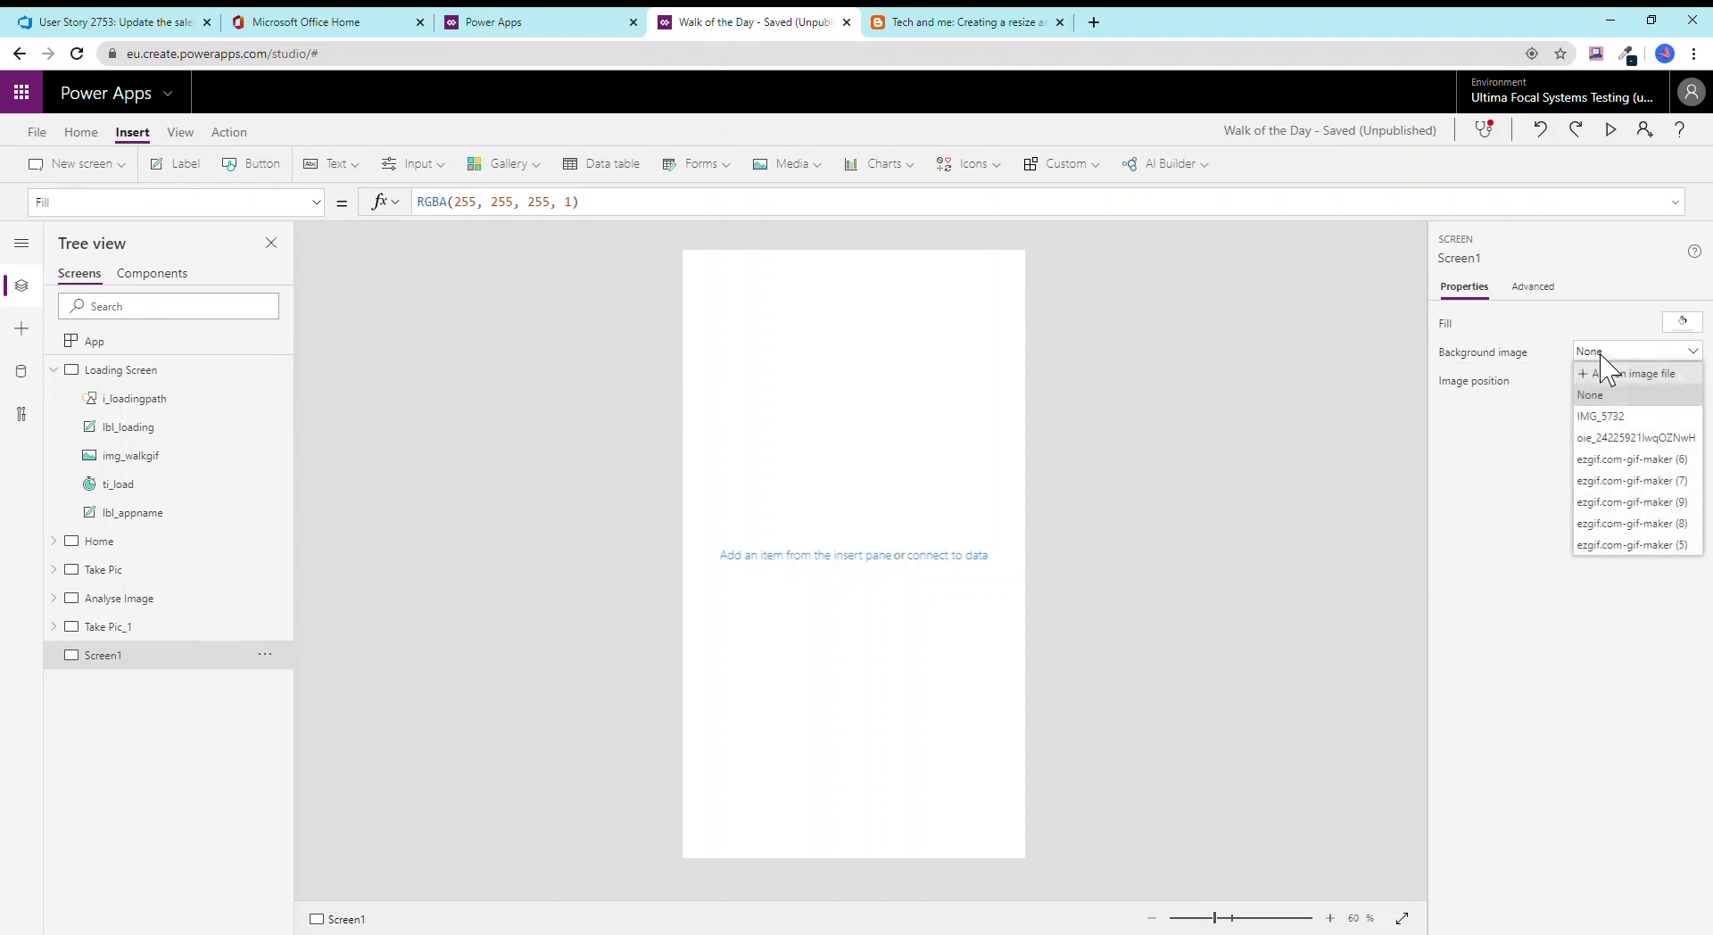
pyautogui.click(1601, 416)
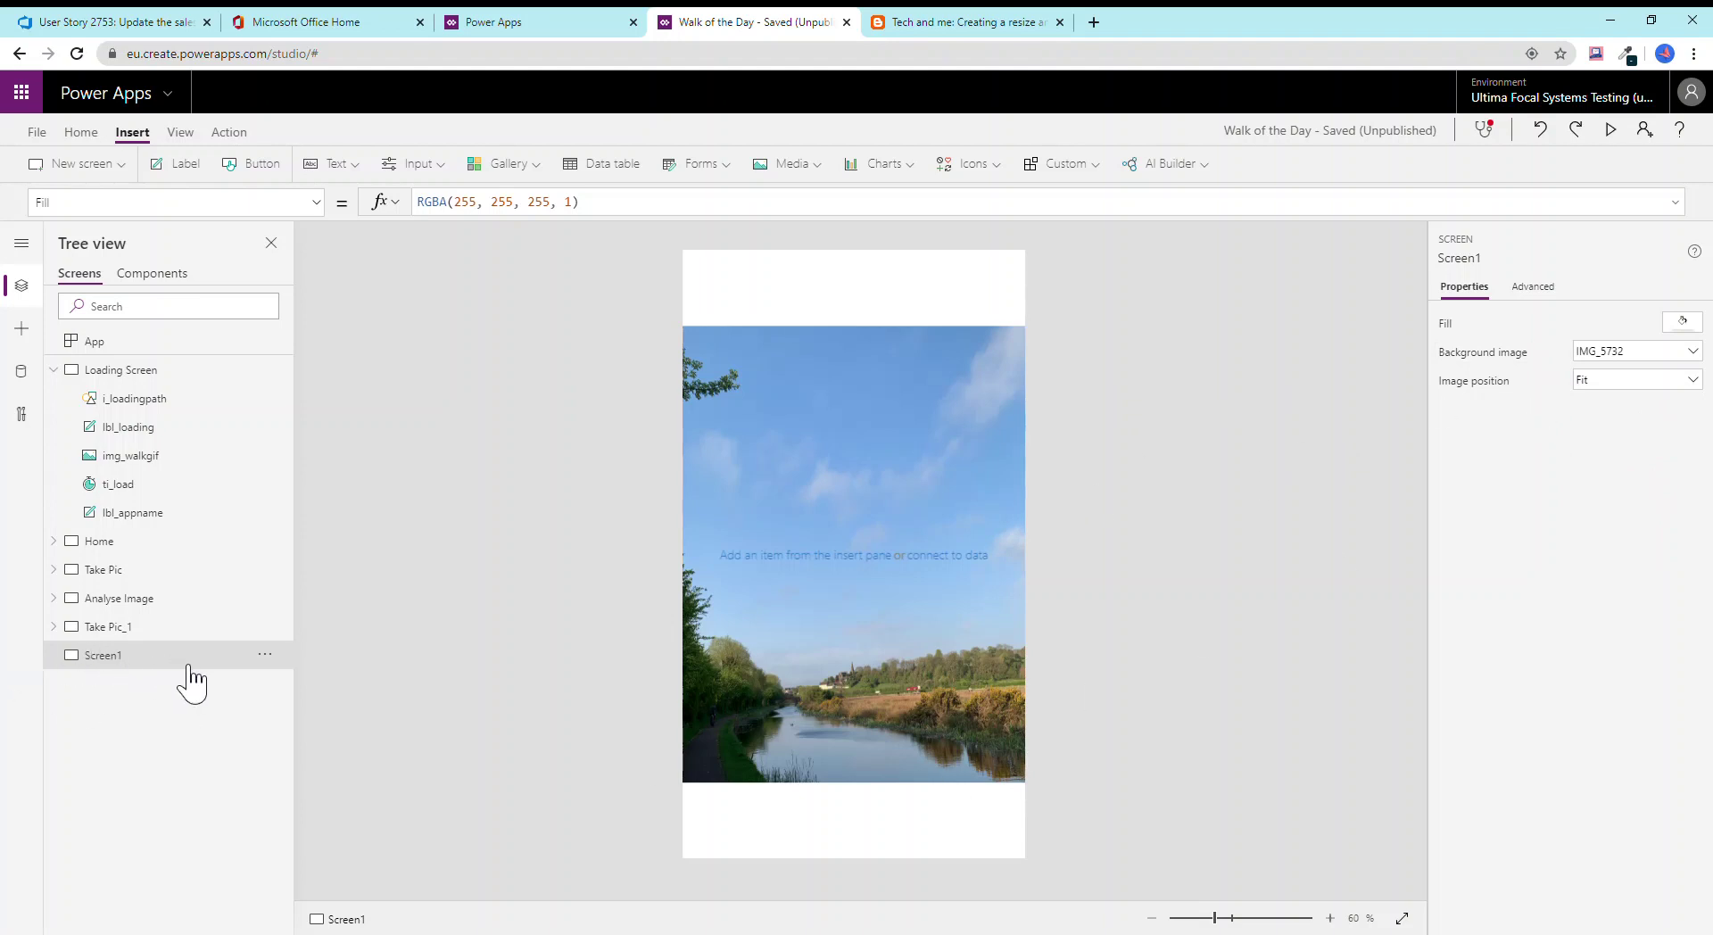
pyautogui.click(1627, 355)
pyautogui.click(1626, 355)
pyautogui.click(1670, 382)
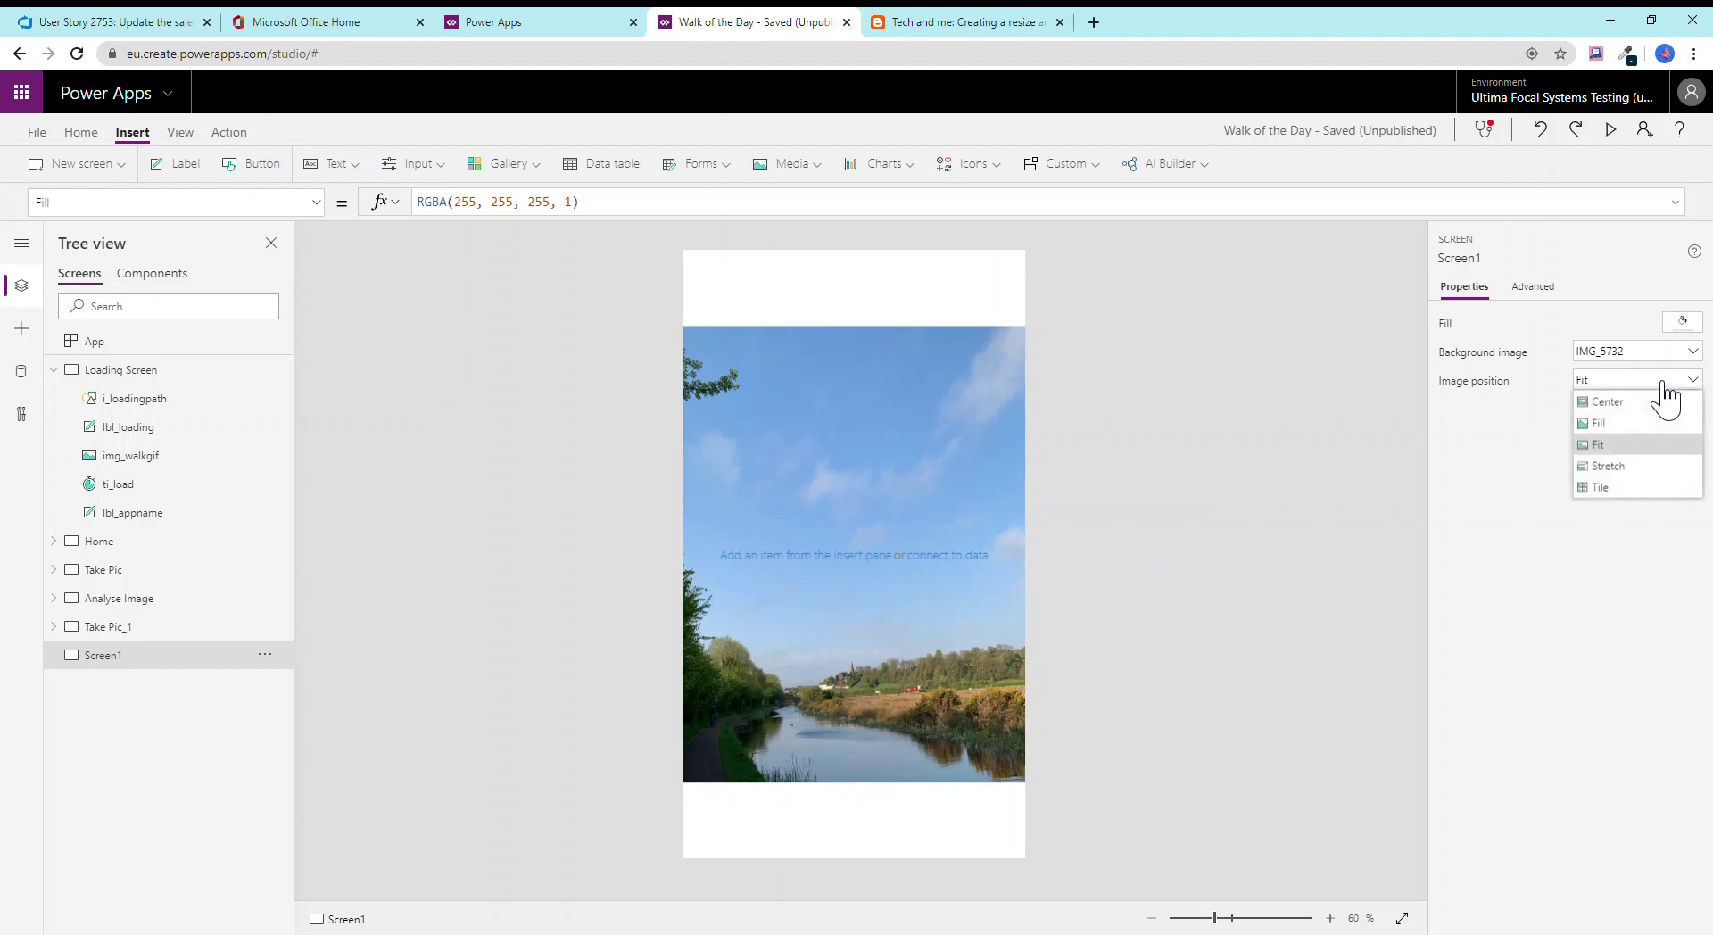
pyautogui.click(1646, 425)
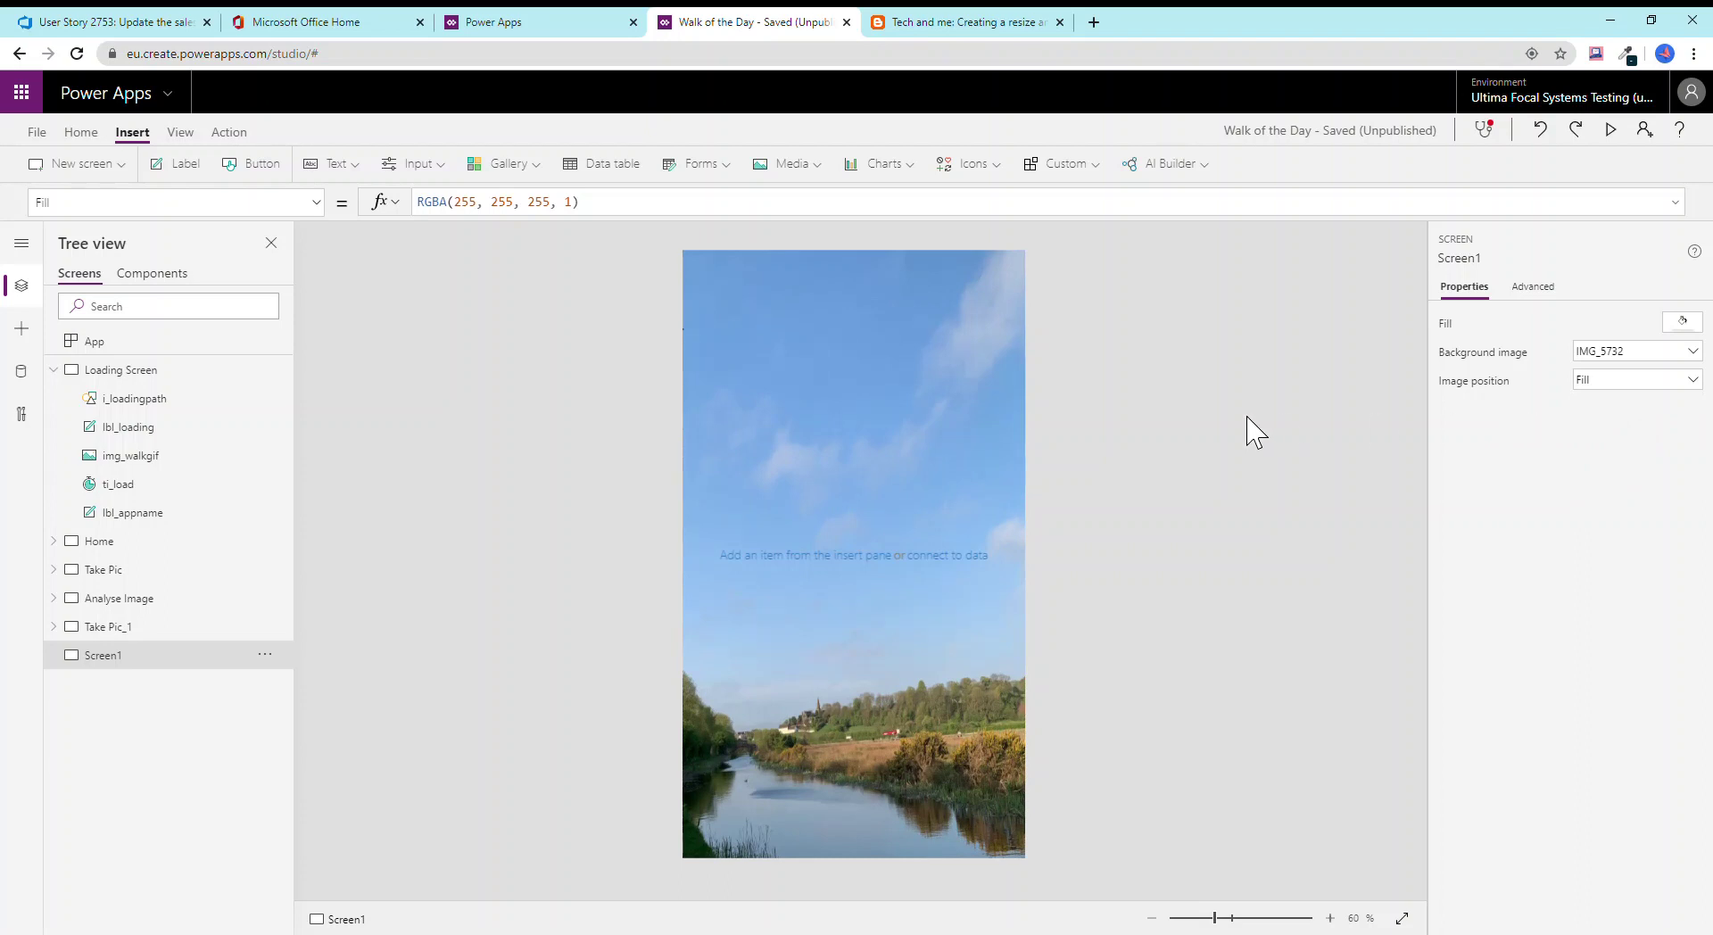
# Add a label to the new screen with the text "Walk of the Day".
pyautogui.click(176, 166)
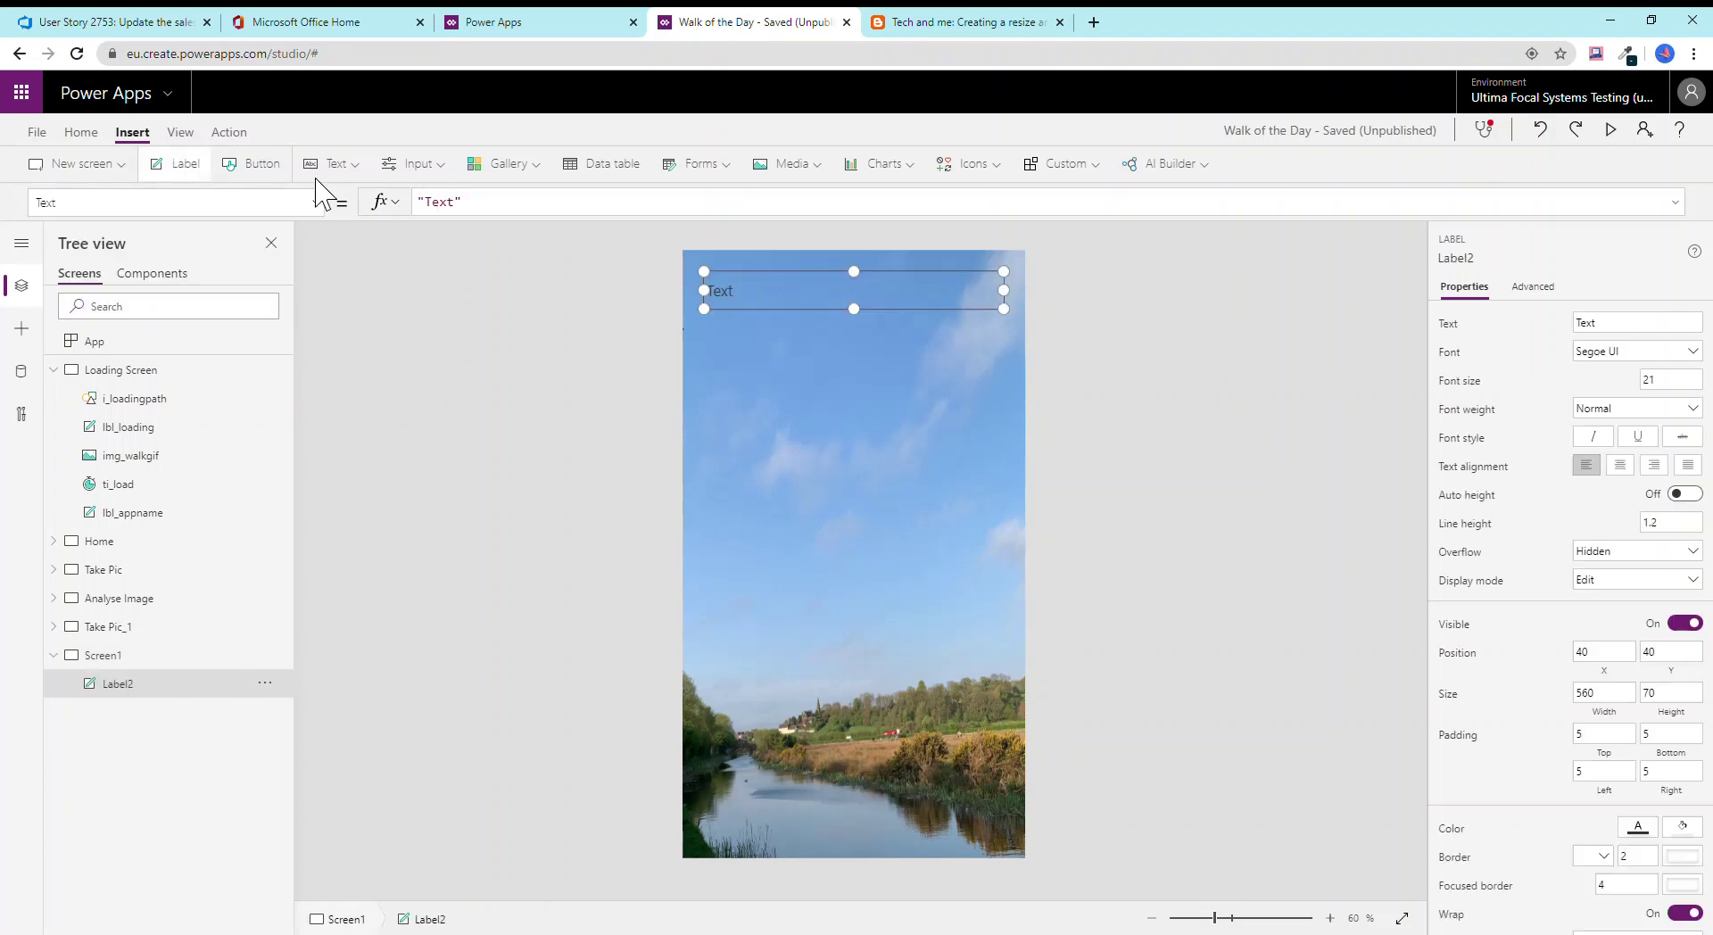
pyautogui.doubleClick(452, 219)
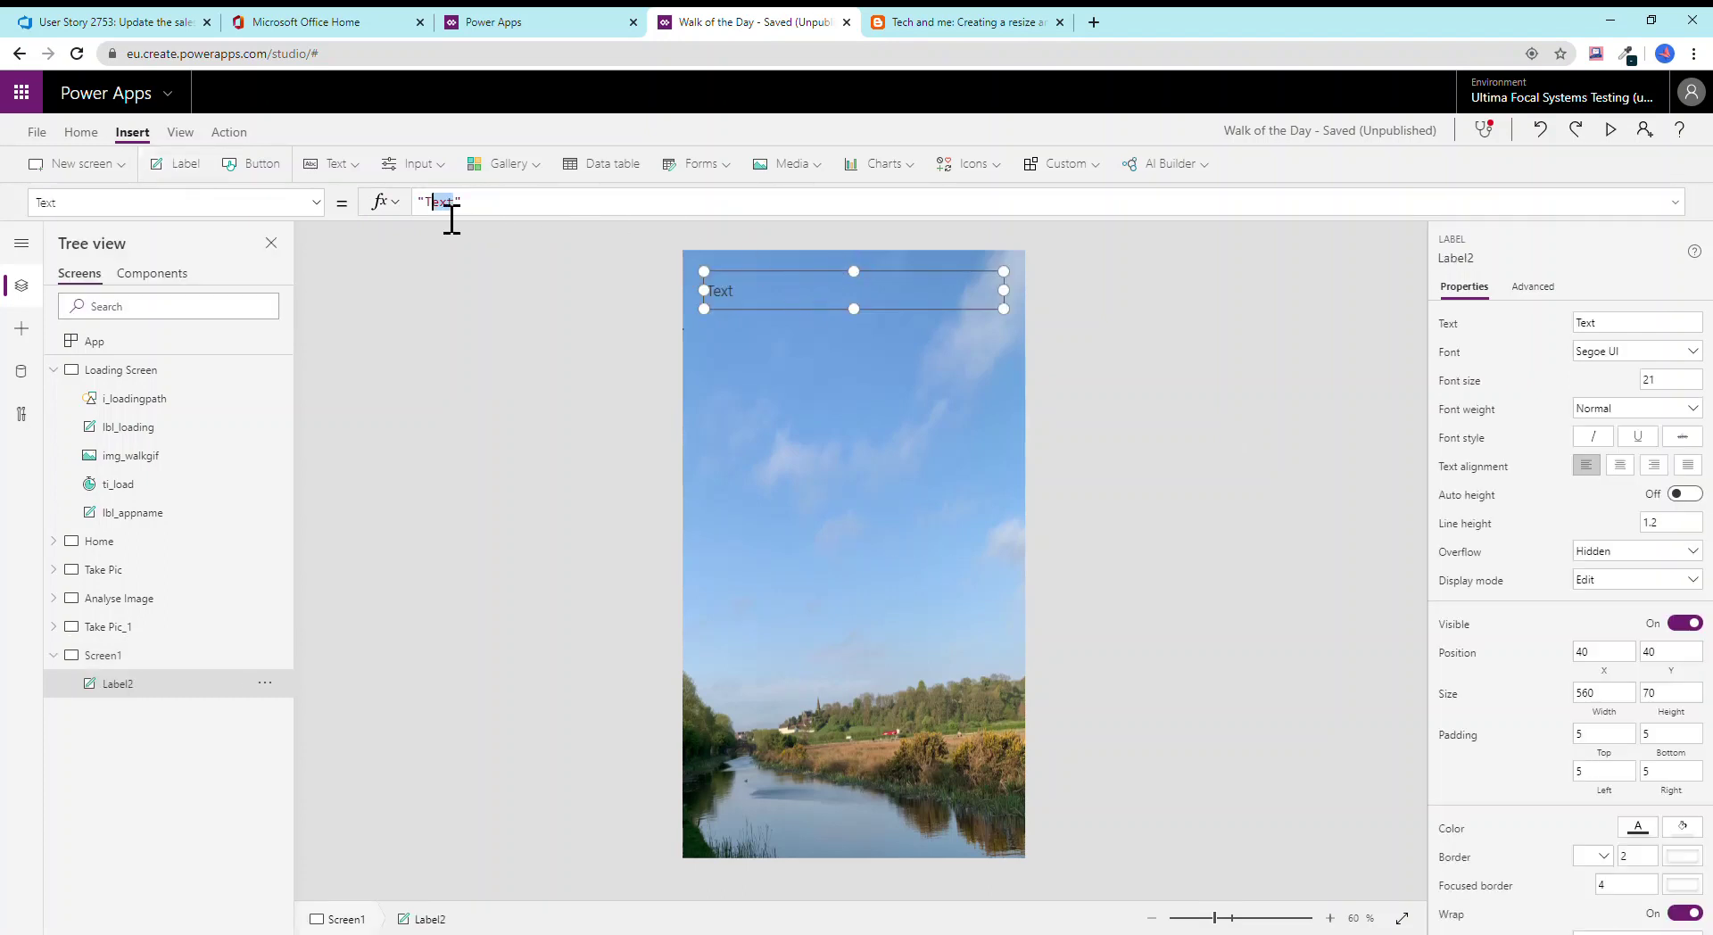
pyautogui.write('Walk')
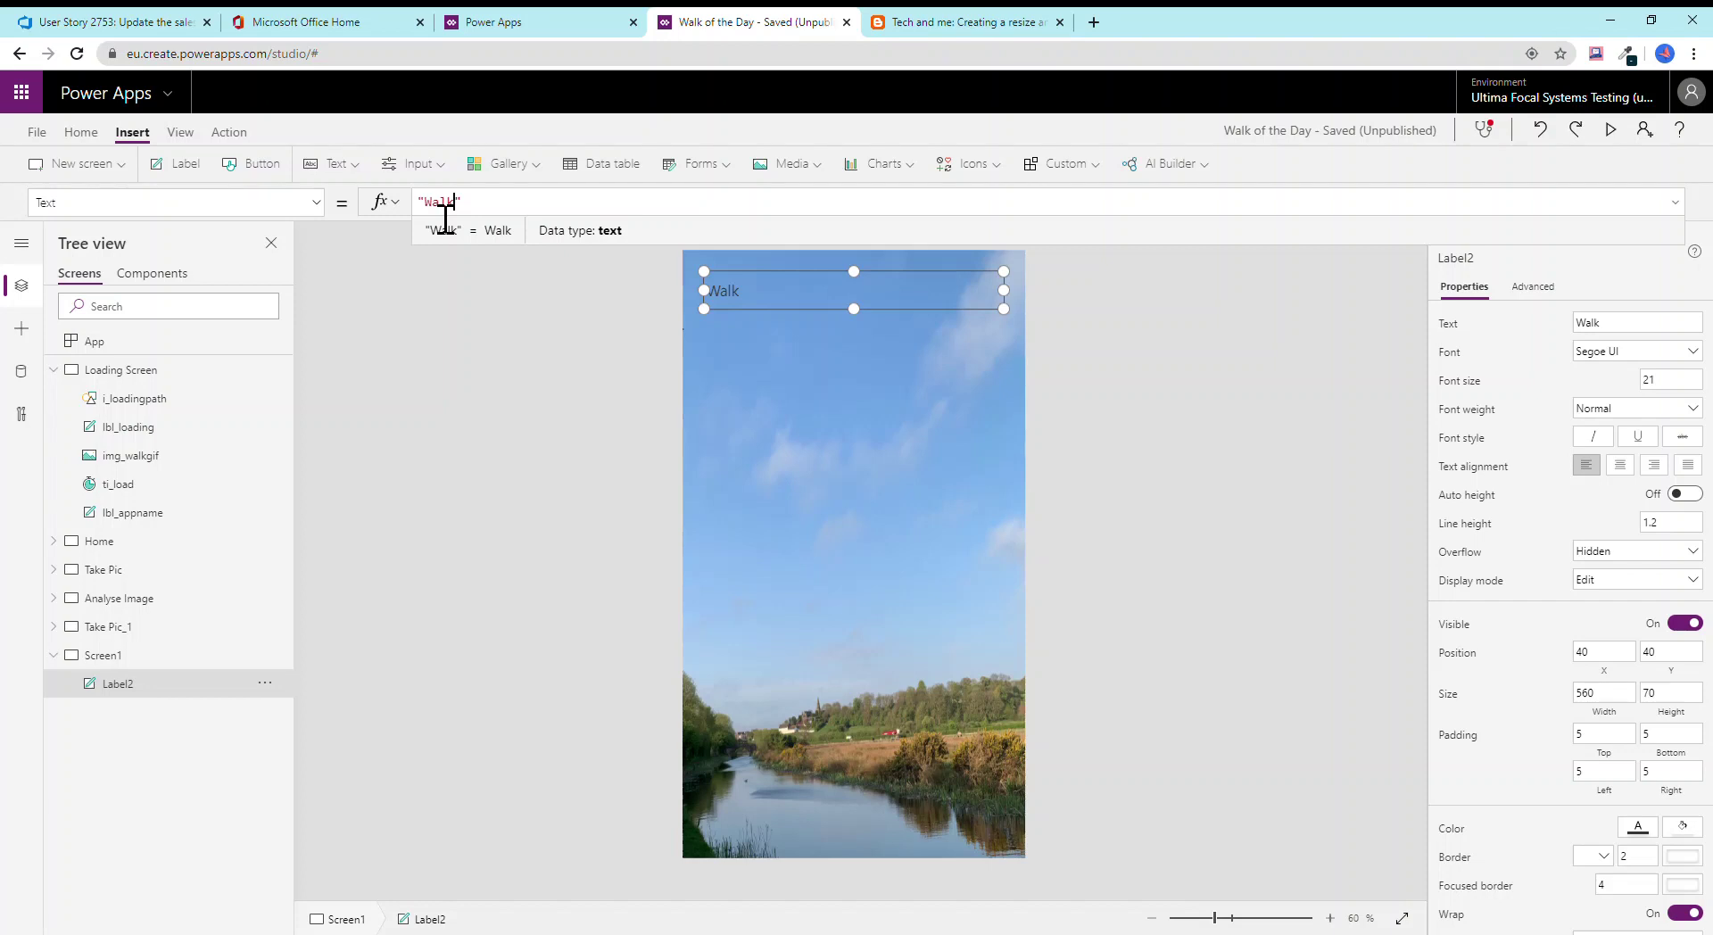
pyautogui.write(' of the Day')
# Centre the title label's text and set it to Lato Black at font size 50.
pyautogui.click(1629, 471)
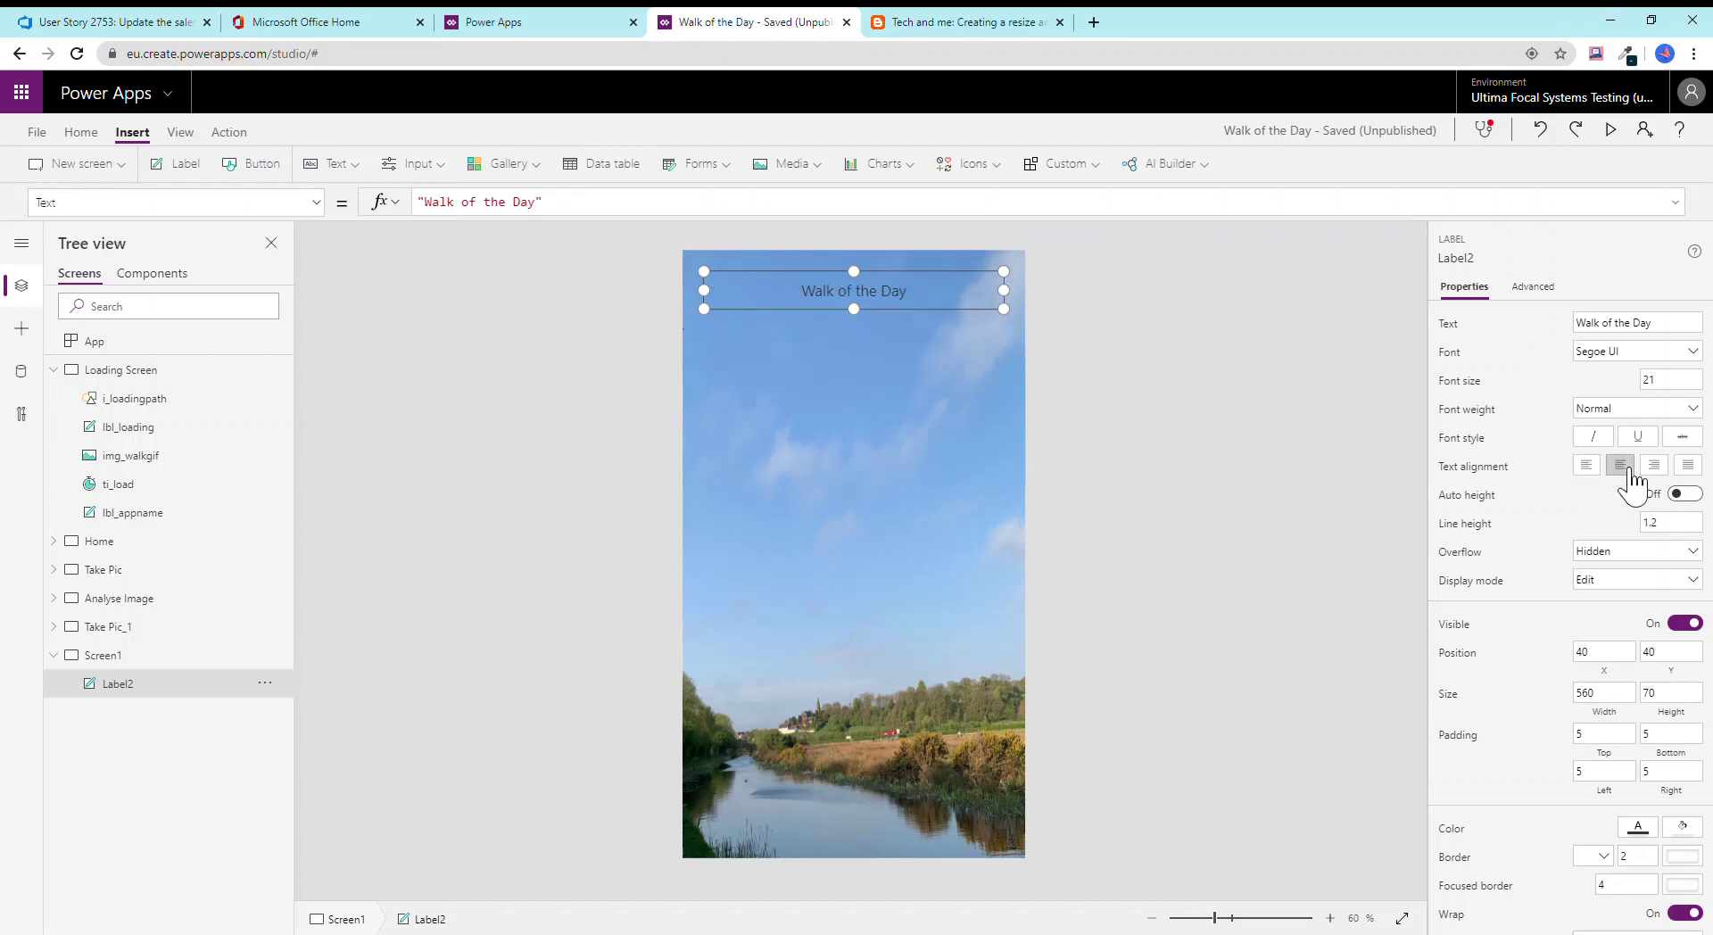
pyautogui.click(1670, 384)
pyautogui.write('50')
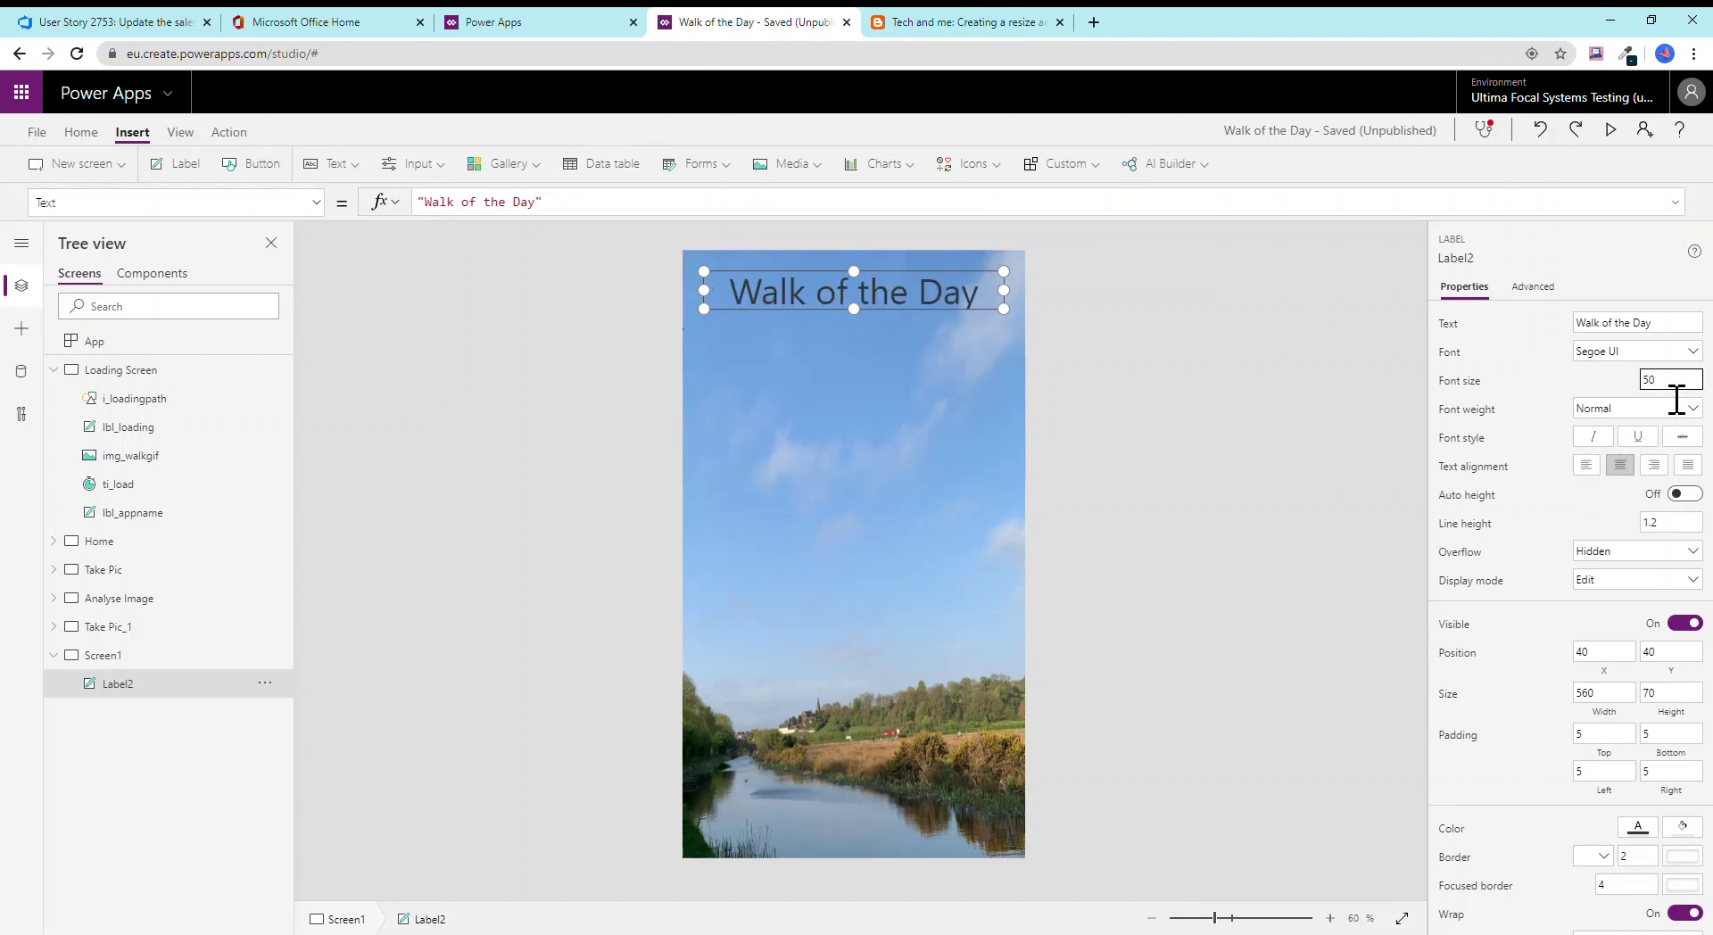
pyautogui.click(1634, 351)
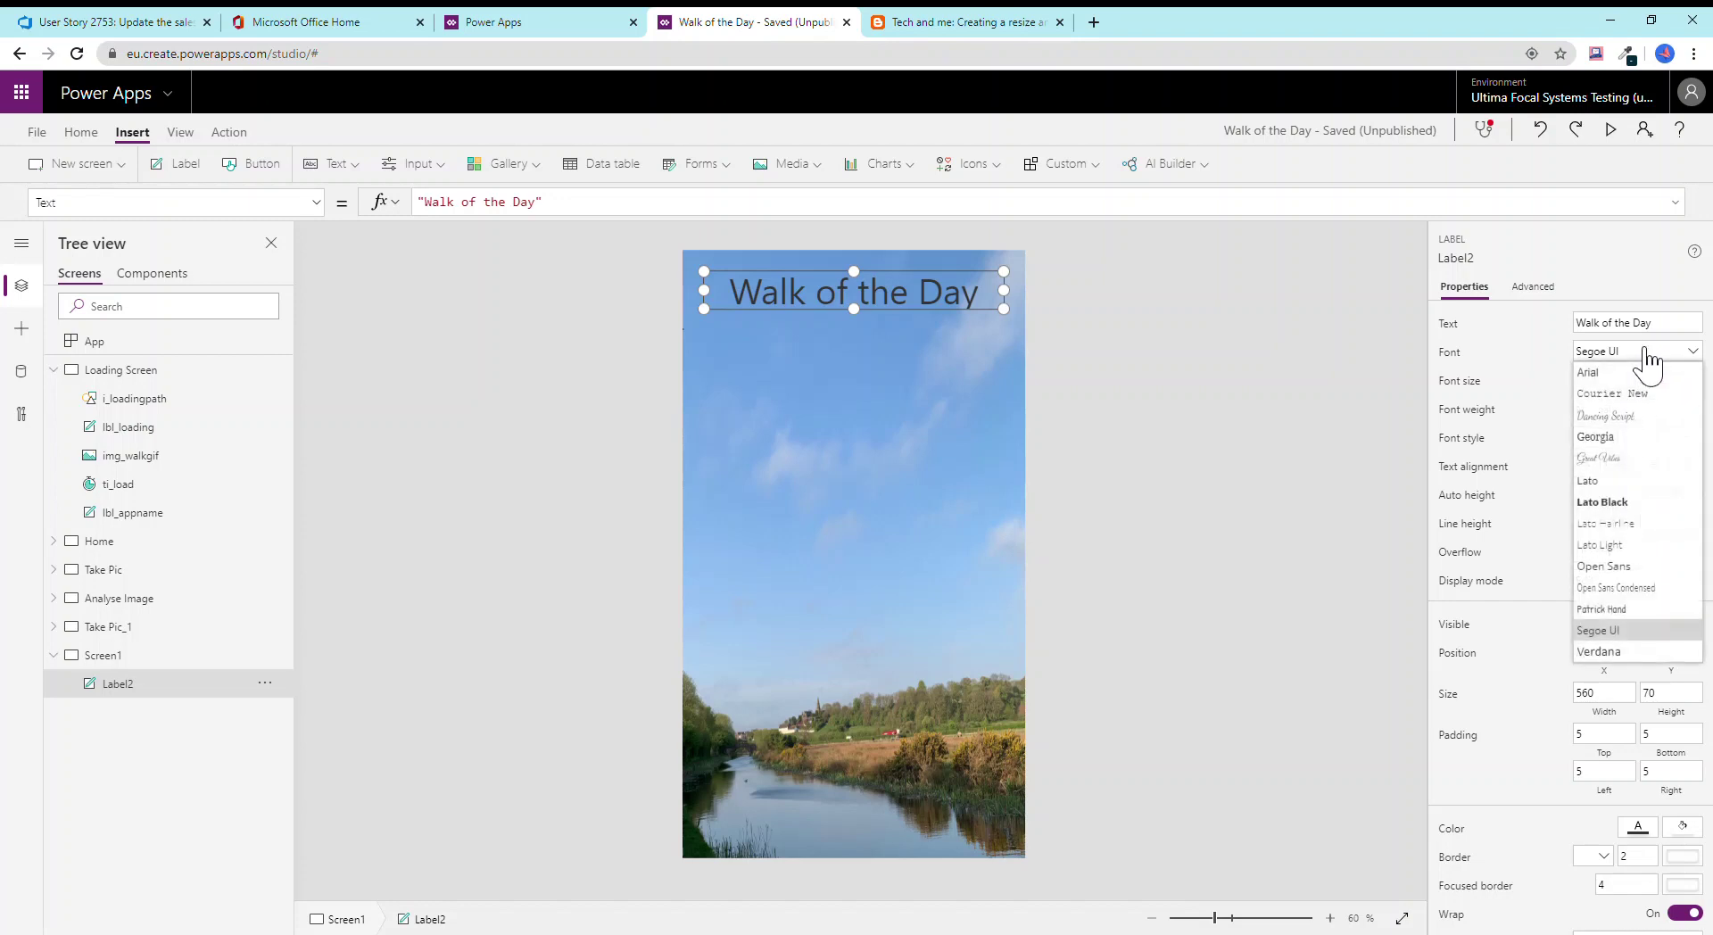
pyautogui.click(1644, 496)
# Colour the title text white and move the label down to the upper-middle part of the screen.
pyautogui.scroll(-2, 1575, 502)
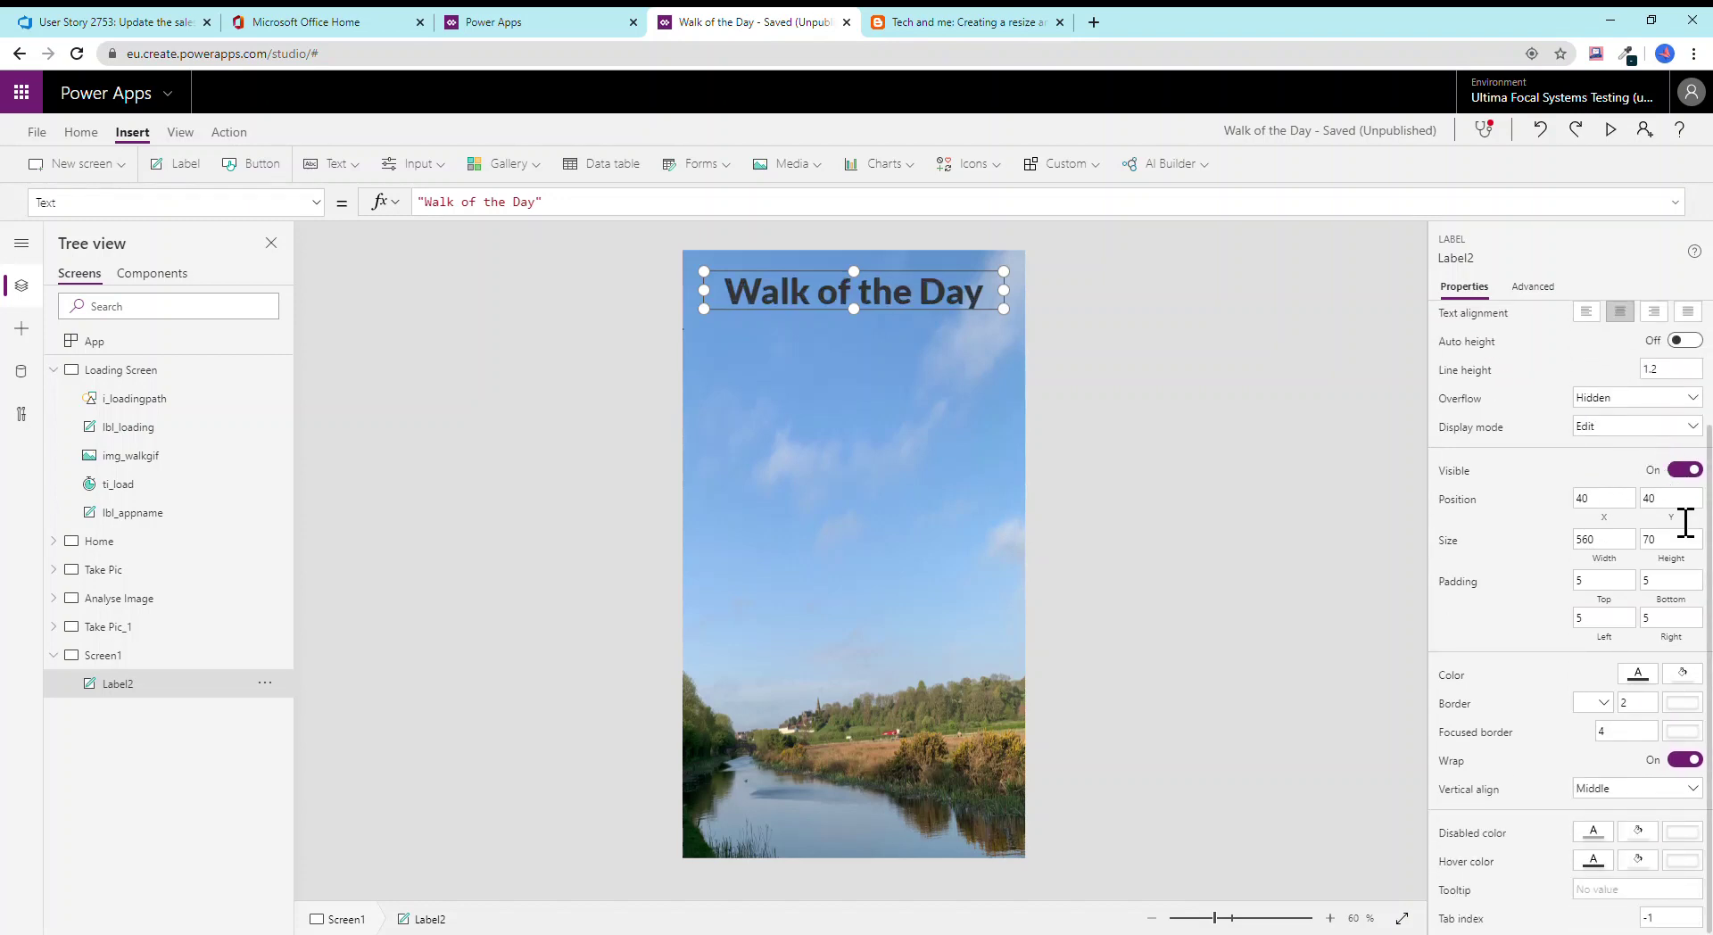
pyautogui.click(1656, 678)
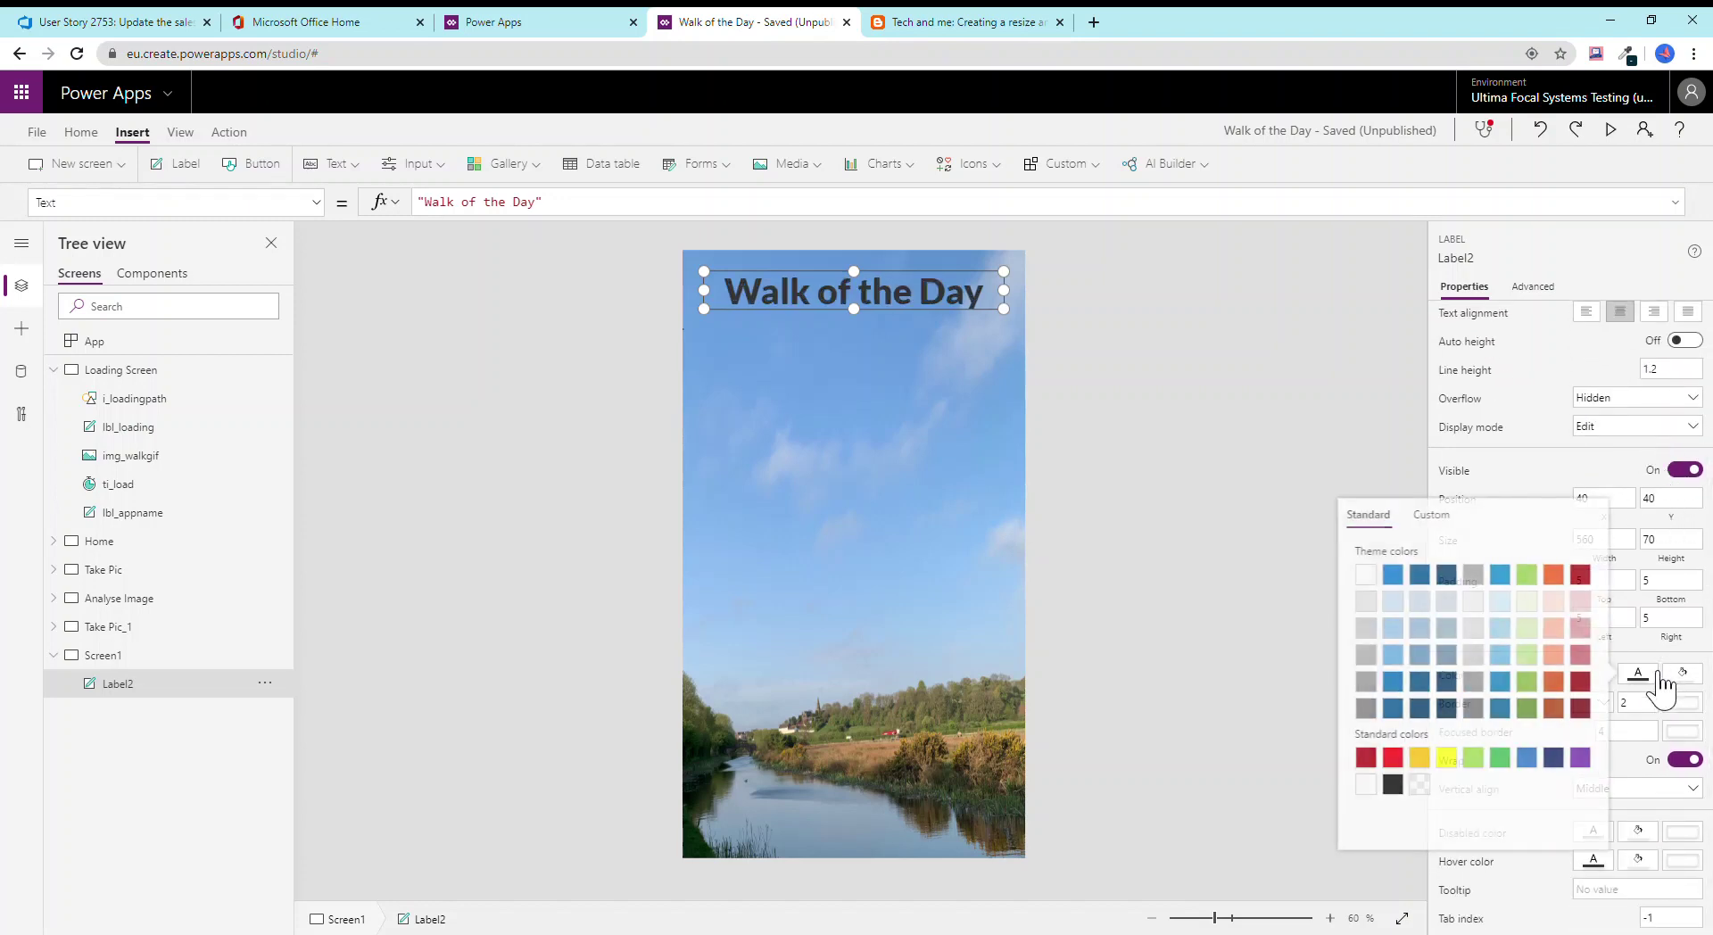
pyautogui.click(1364, 784)
pyautogui.moveTo(864, 298); pyautogui.dragTo(884, 466)
pyautogui.click(1196, 482)
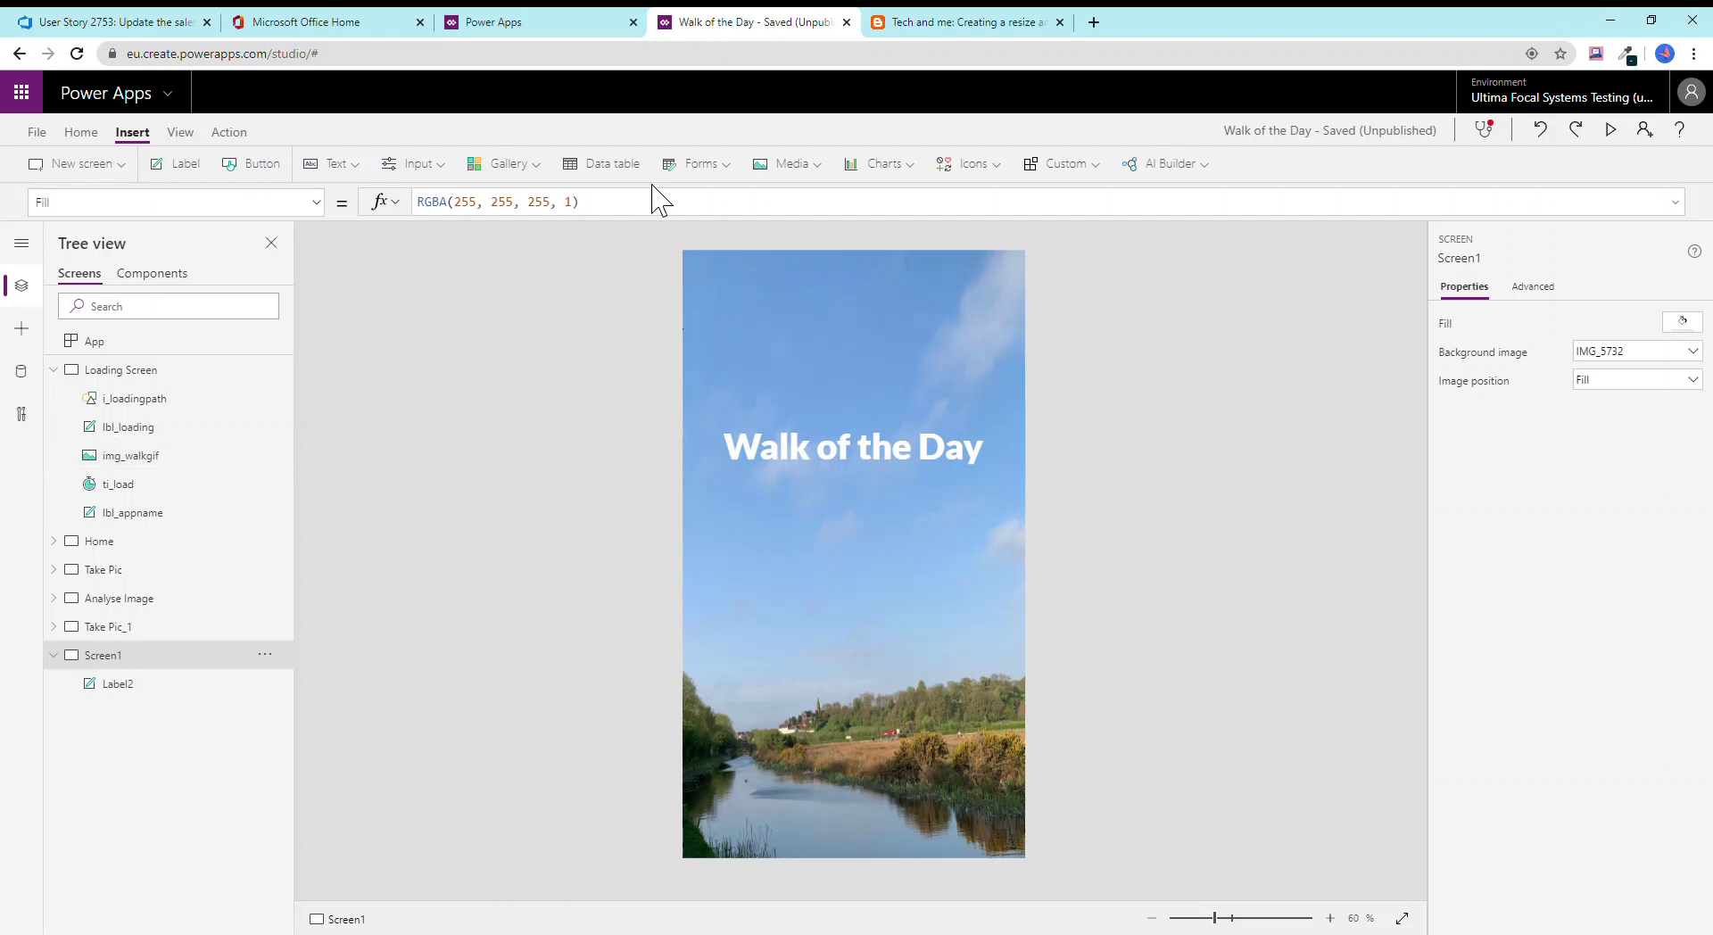
# Insert an image control below the title and set its image to the walking figure oie_24225921IwqOZNwH.
pyautogui.click(795, 166)
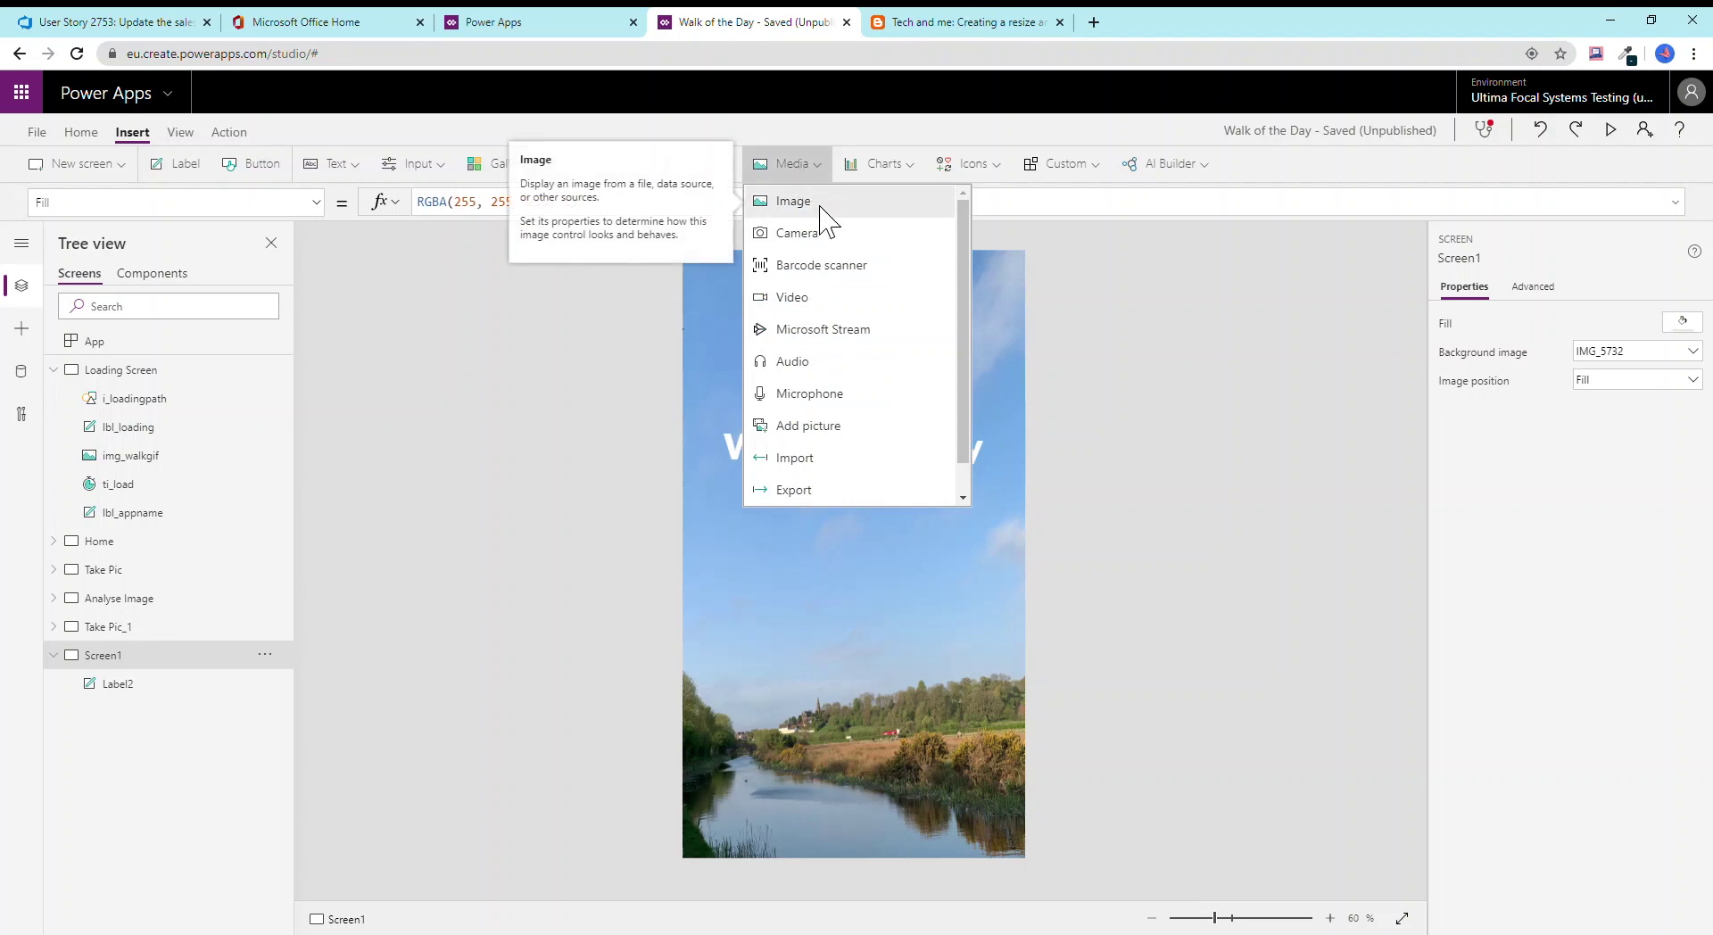
pyautogui.click(821, 214)
pyautogui.moveTo(818, 336); pyautogui.dragTo(885, 575)
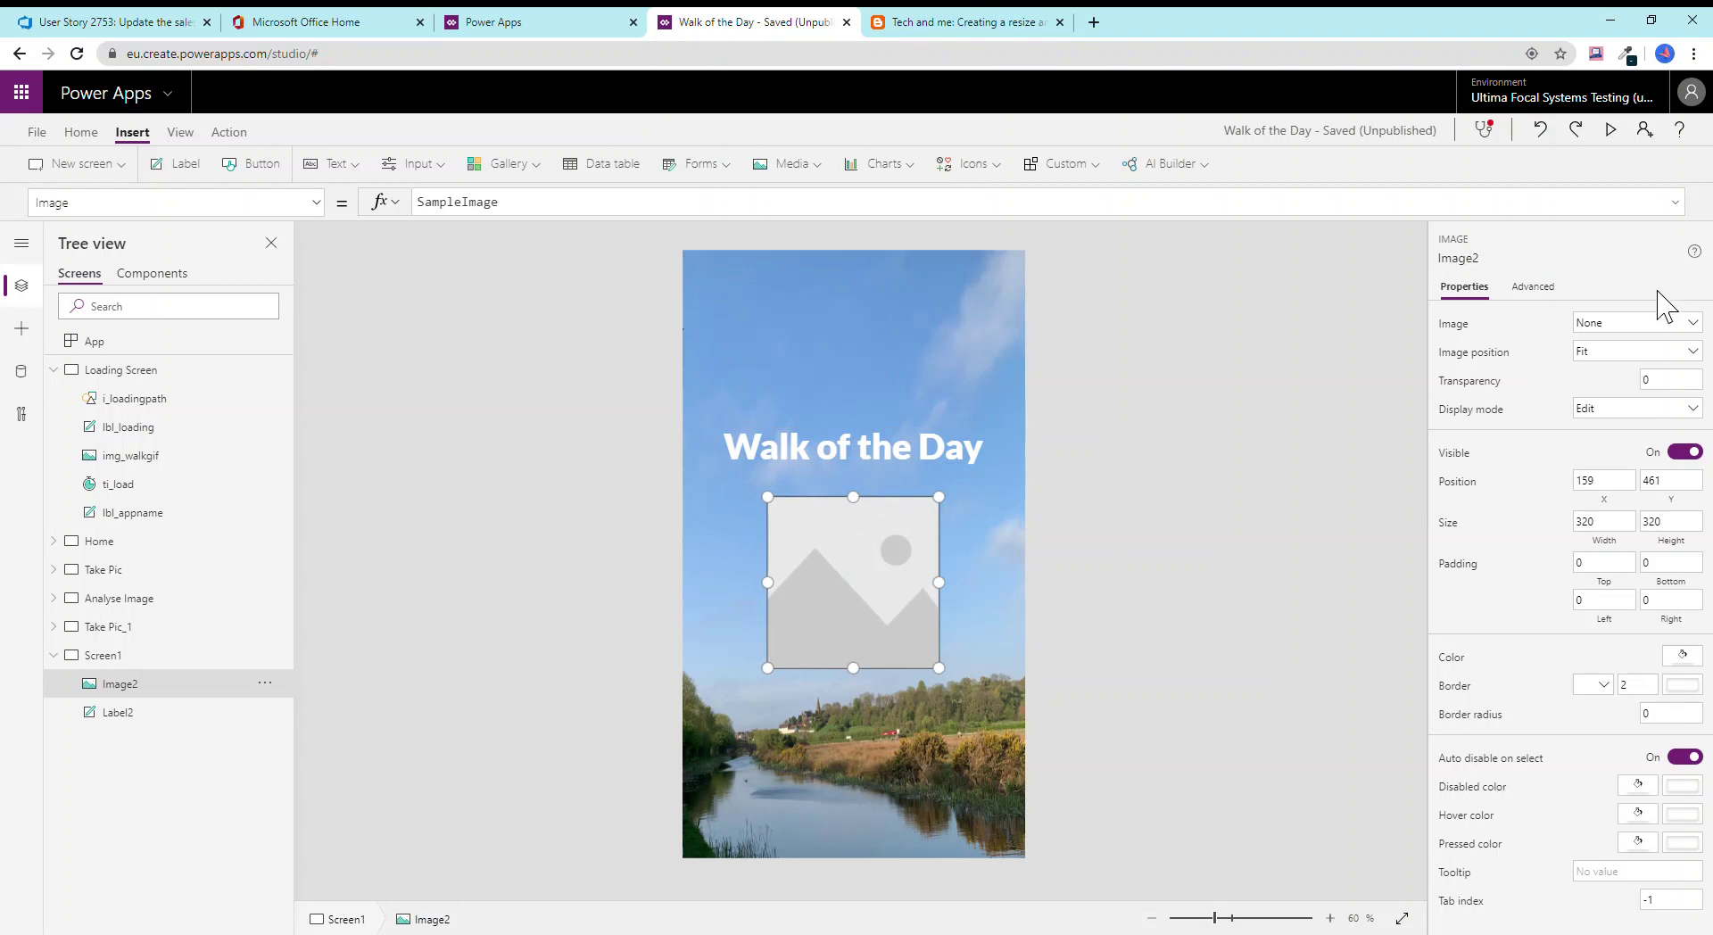
pyautogui.click(1638, 325)
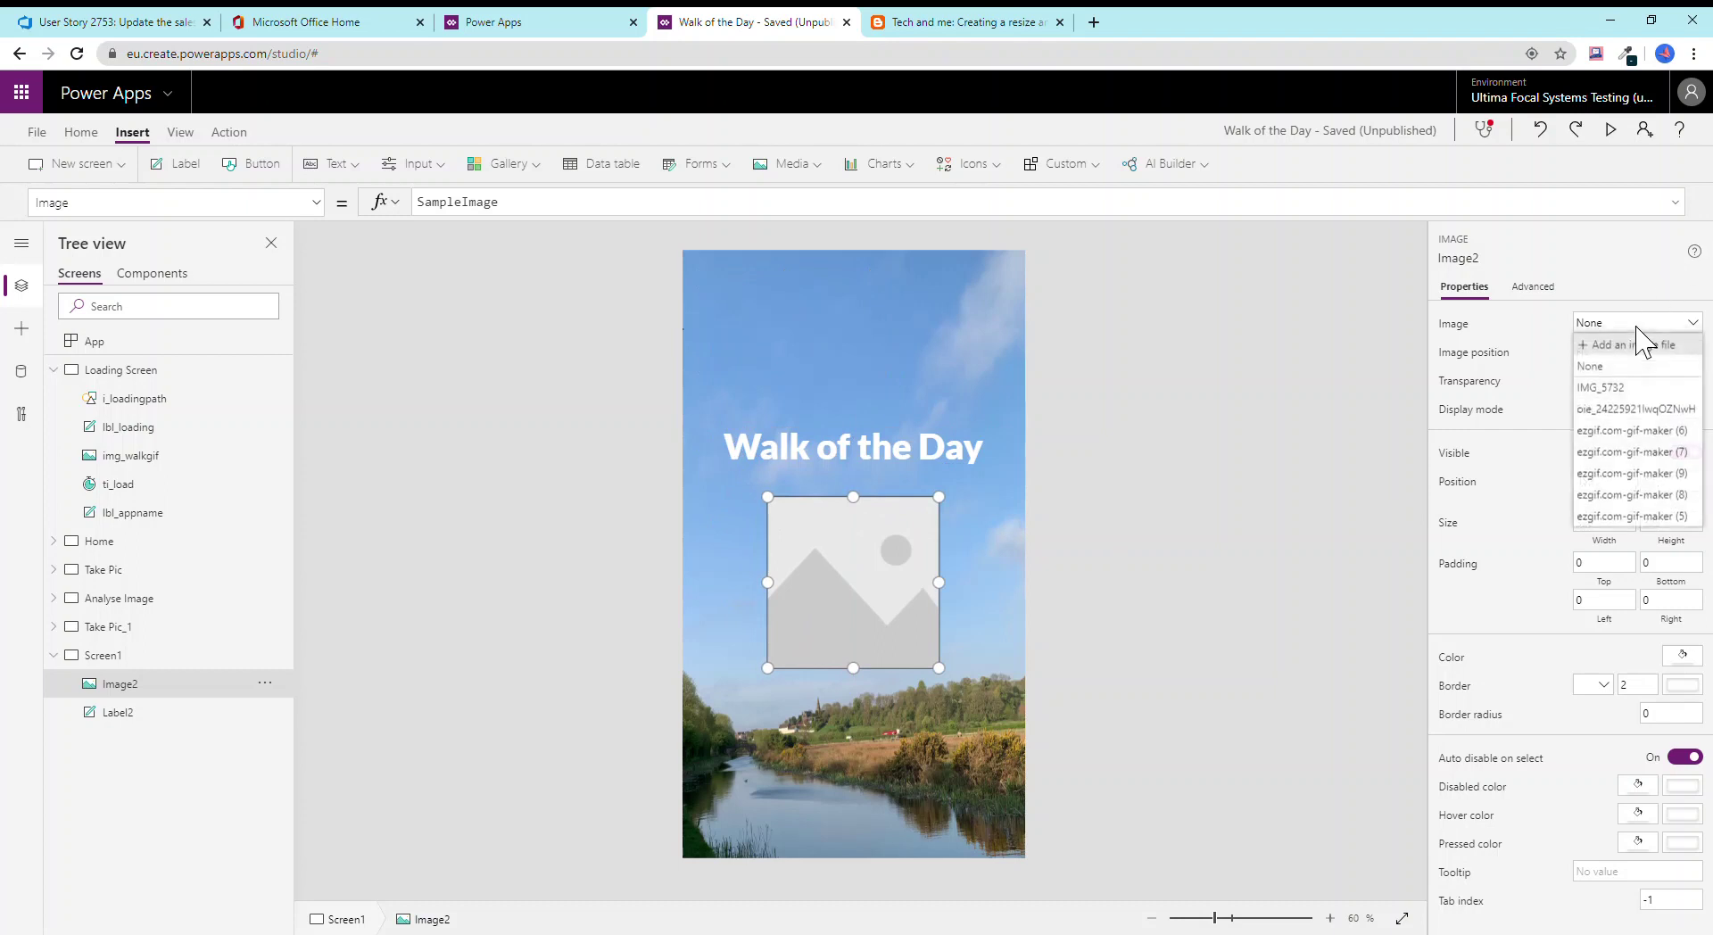
pyautogui.click(1636, 409)
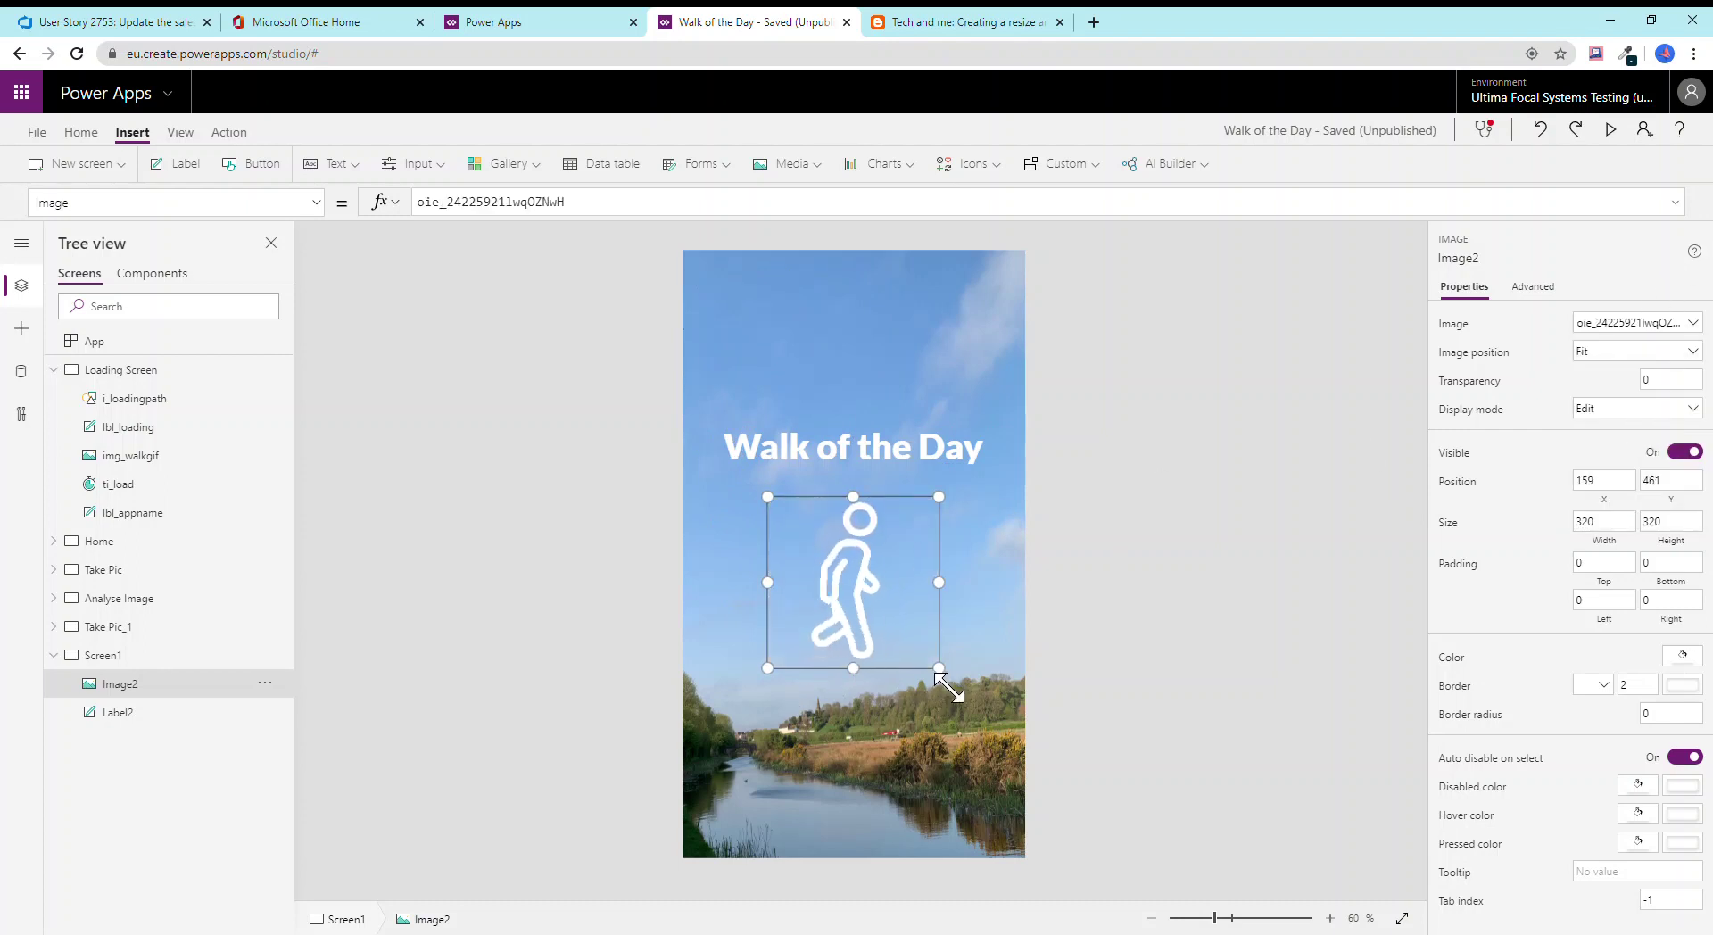
# Shrink the walking figure to about 71 by 71 and move it below the start of the title.
pyautogui.moveTo(939, 669); pyautogui.dragTo(823, 551)
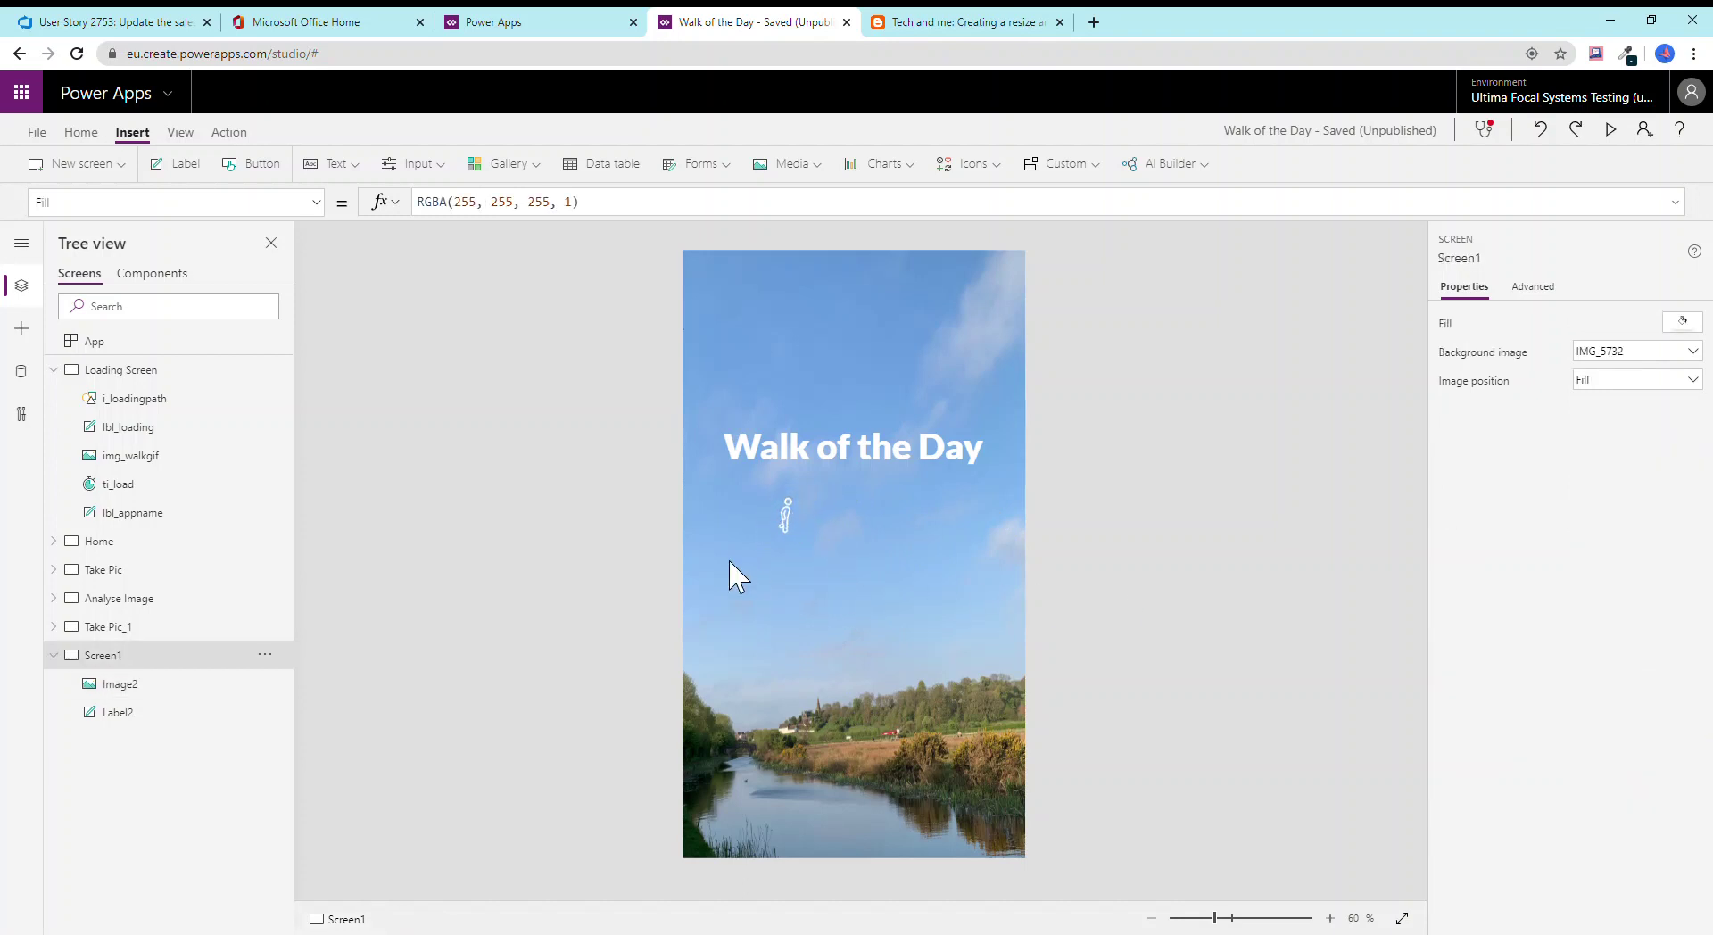
pyautogui.click(789, 528)
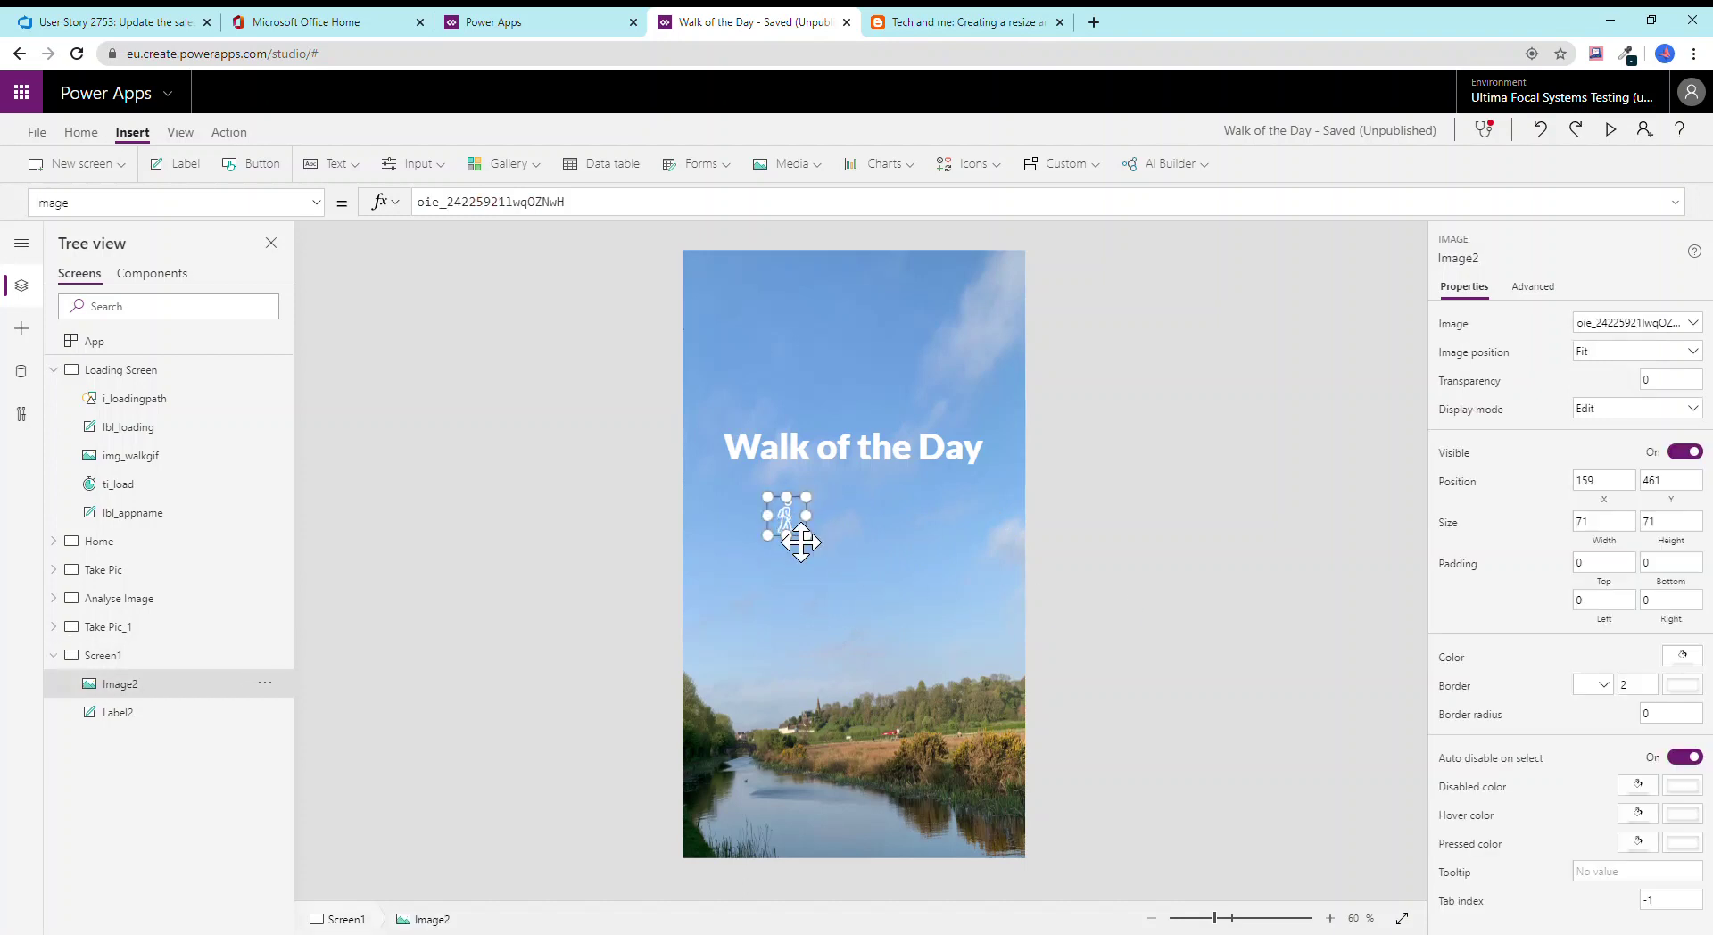
pyautogui.moveTo(800, 541); pyautogui.dragTo(766, 555)
pyautogui.click(1226, 548)
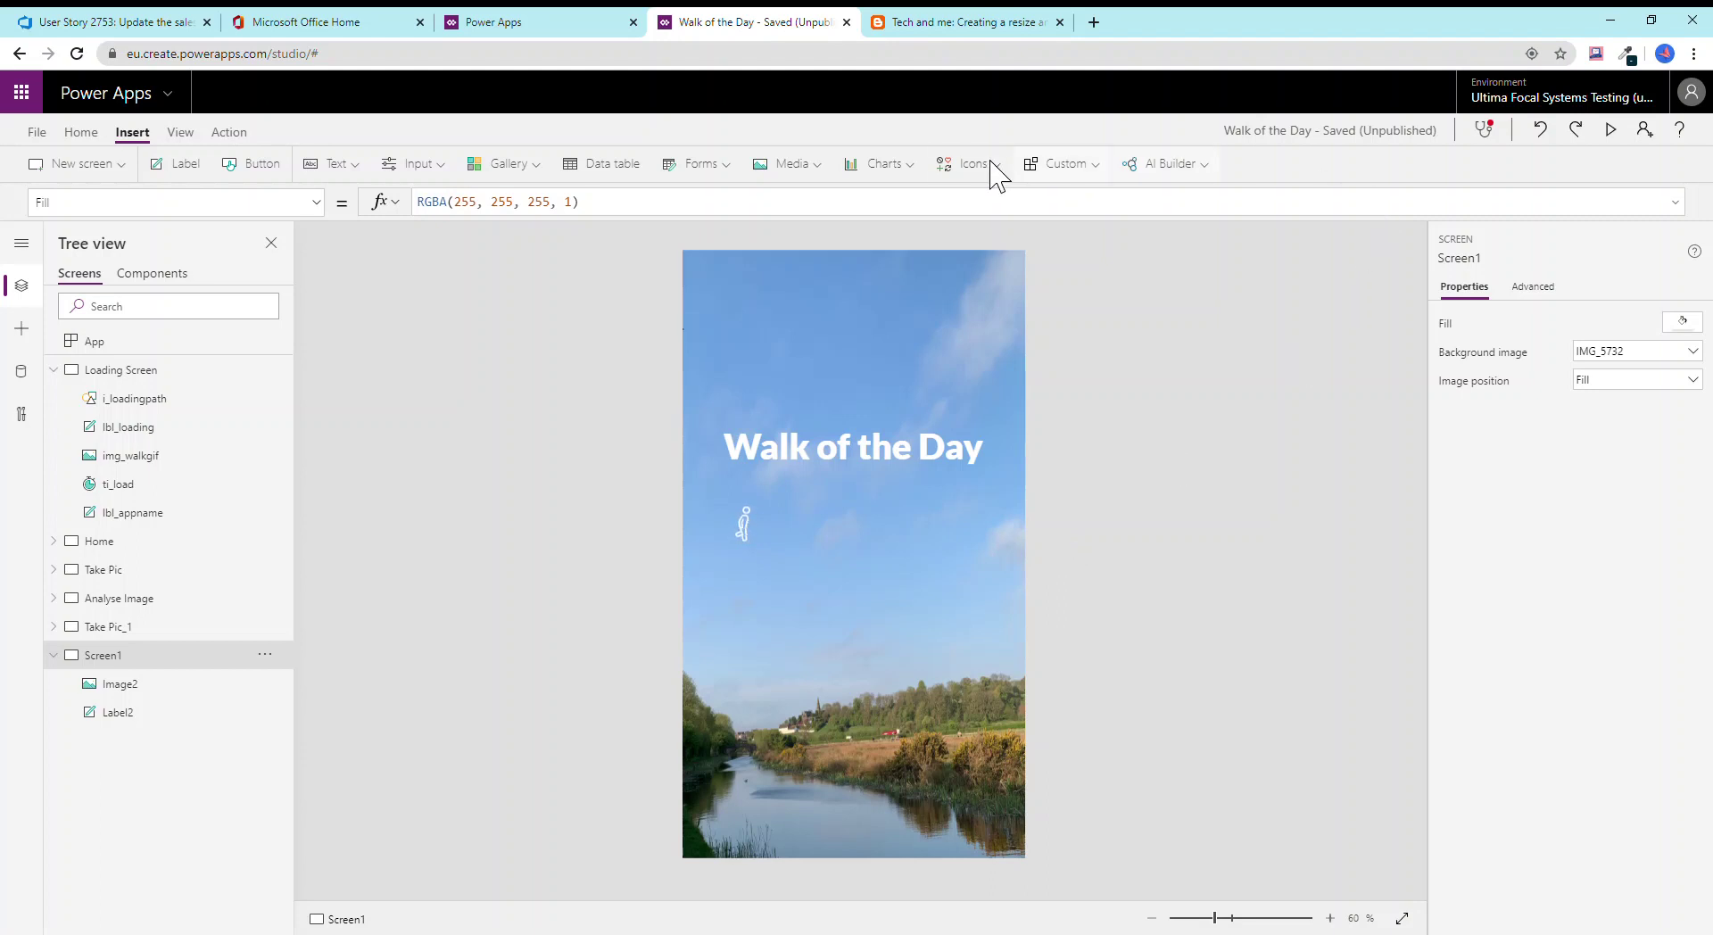
# Insert a rectangle and flatten it into a line about 430 wide directly beneath the walking figure, at about X 96, Y 548.
pyautogui.click(893, 169)
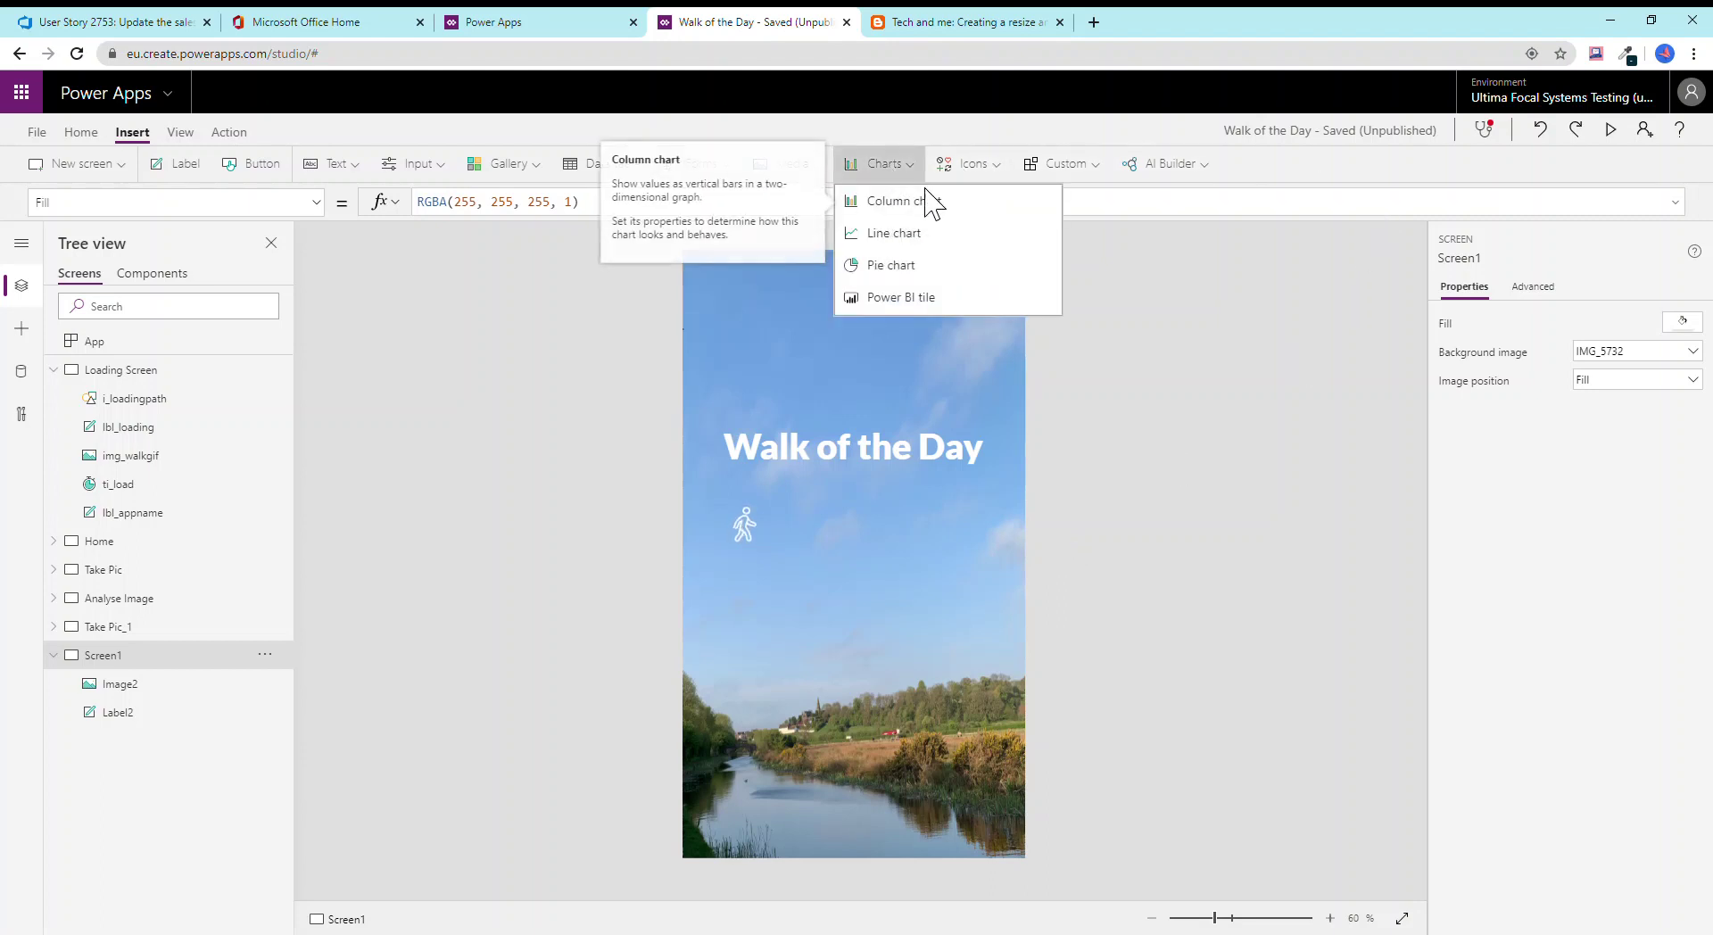
pyautogui.click(880, 162)
pyautogui.click(1005, 175)
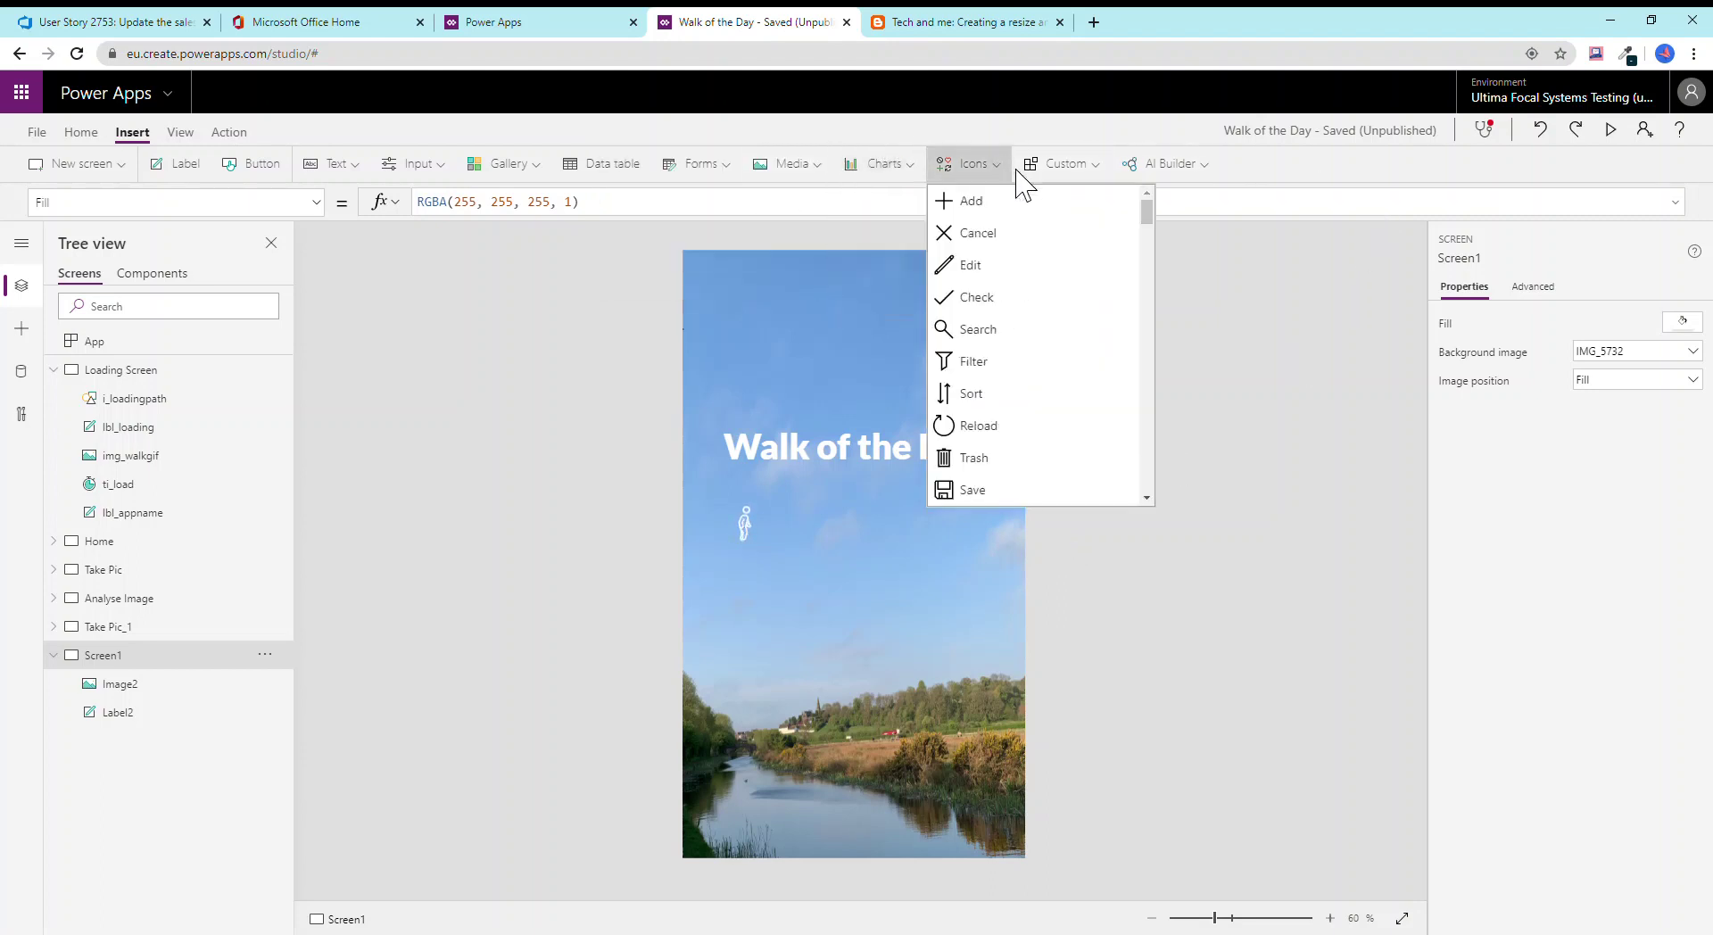
pyautogui.moveTo(1148, 218); pyautogui.dragTo(1131, 460)
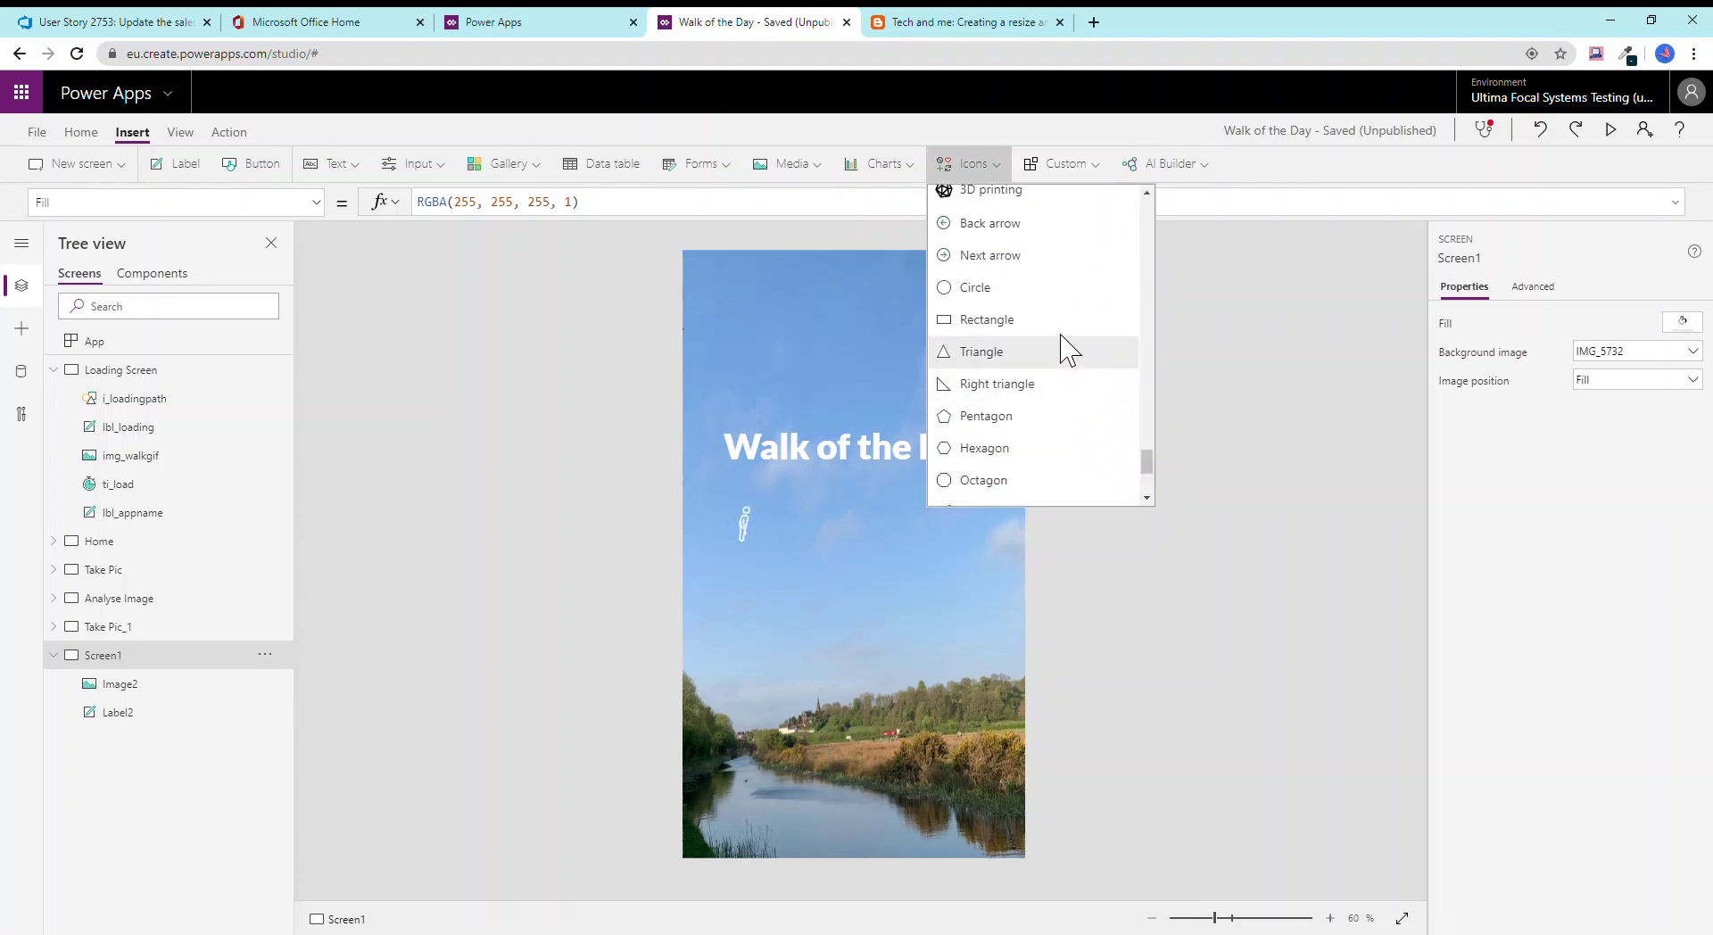
pyautogui.click(1059, 326)
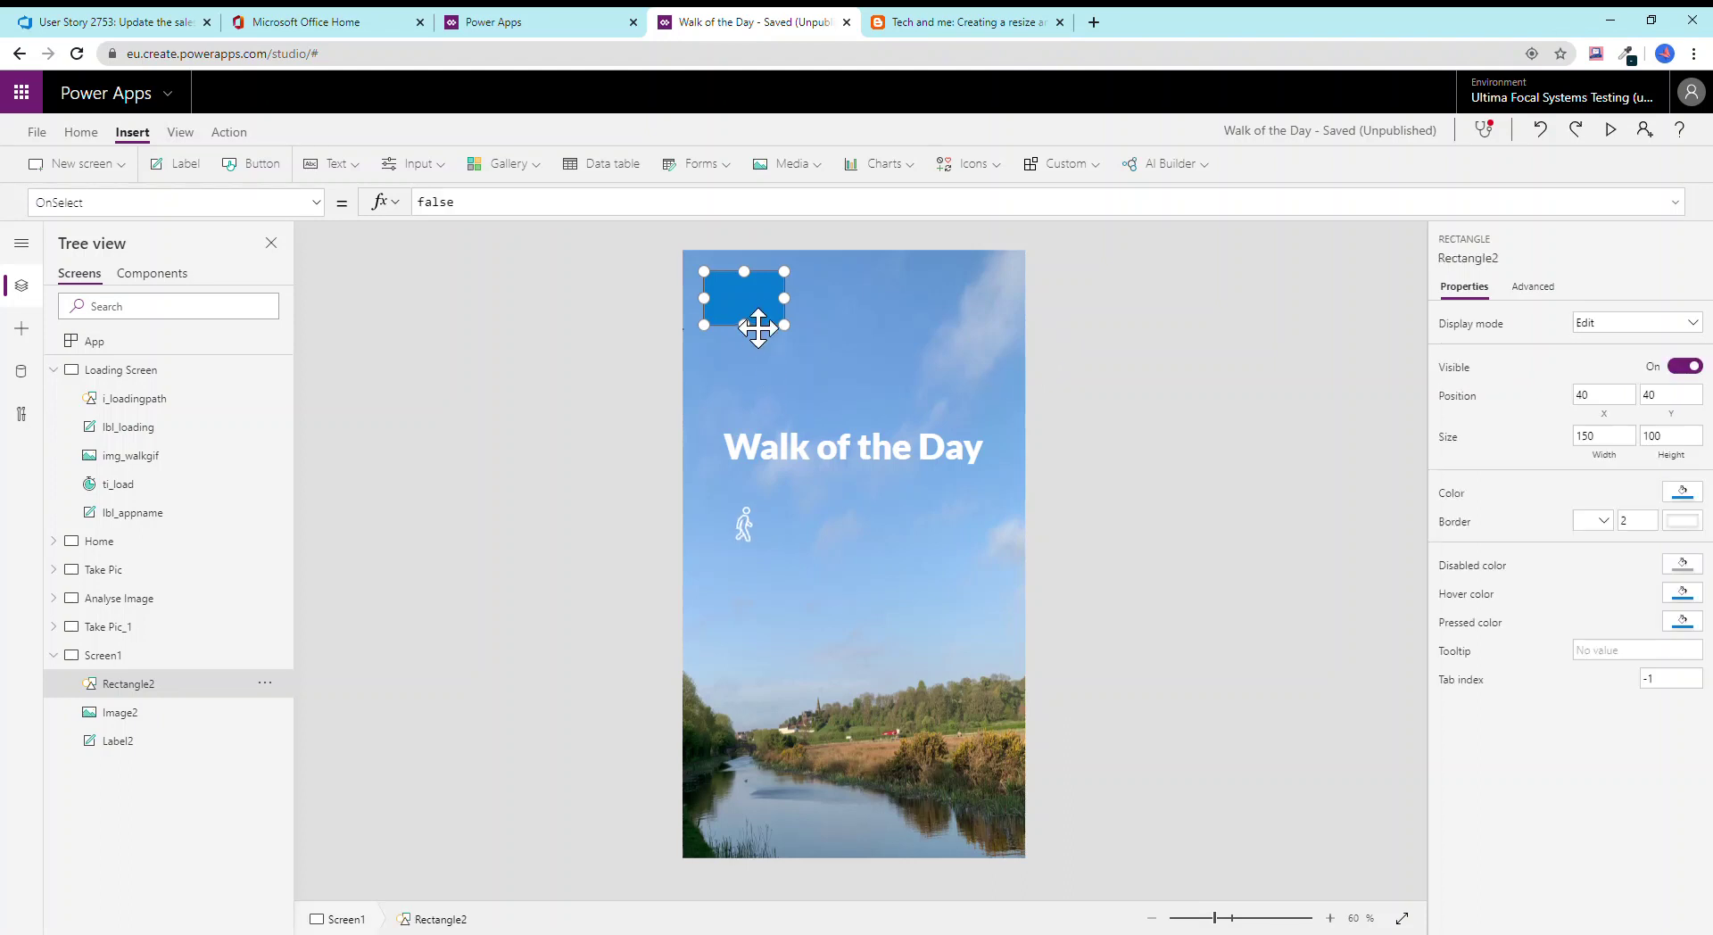
pyautogui.moveTo(757, 329); pyautogui.dragTo(964, 562)
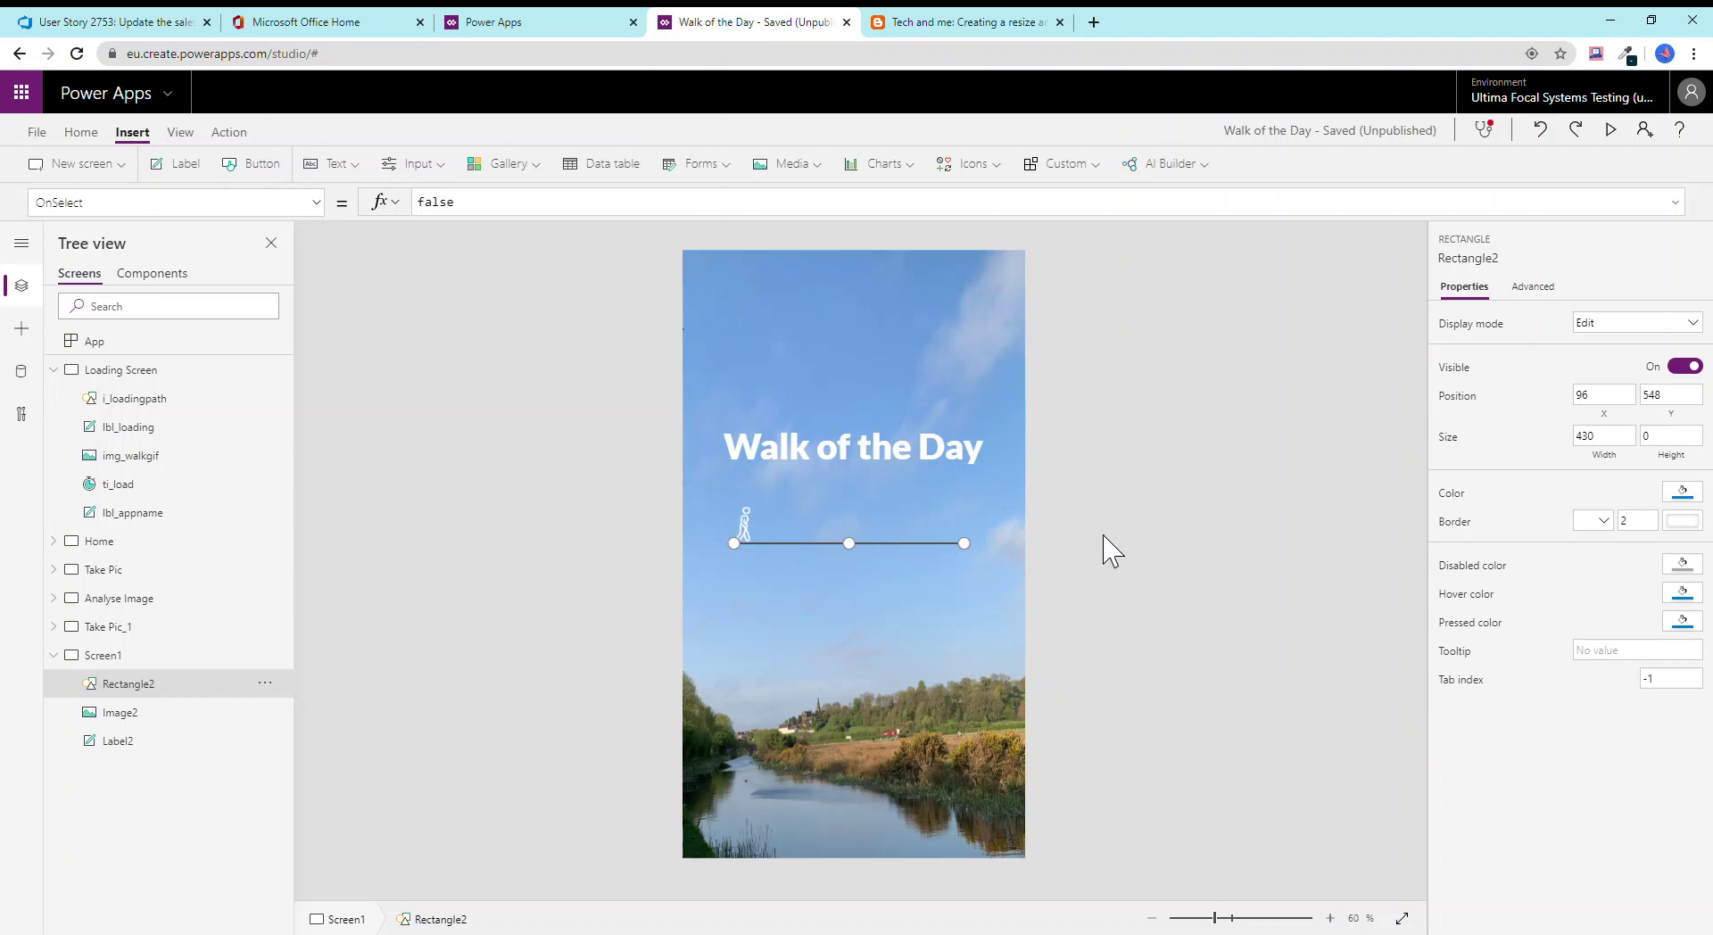
pyautogui.click(1078, 549)
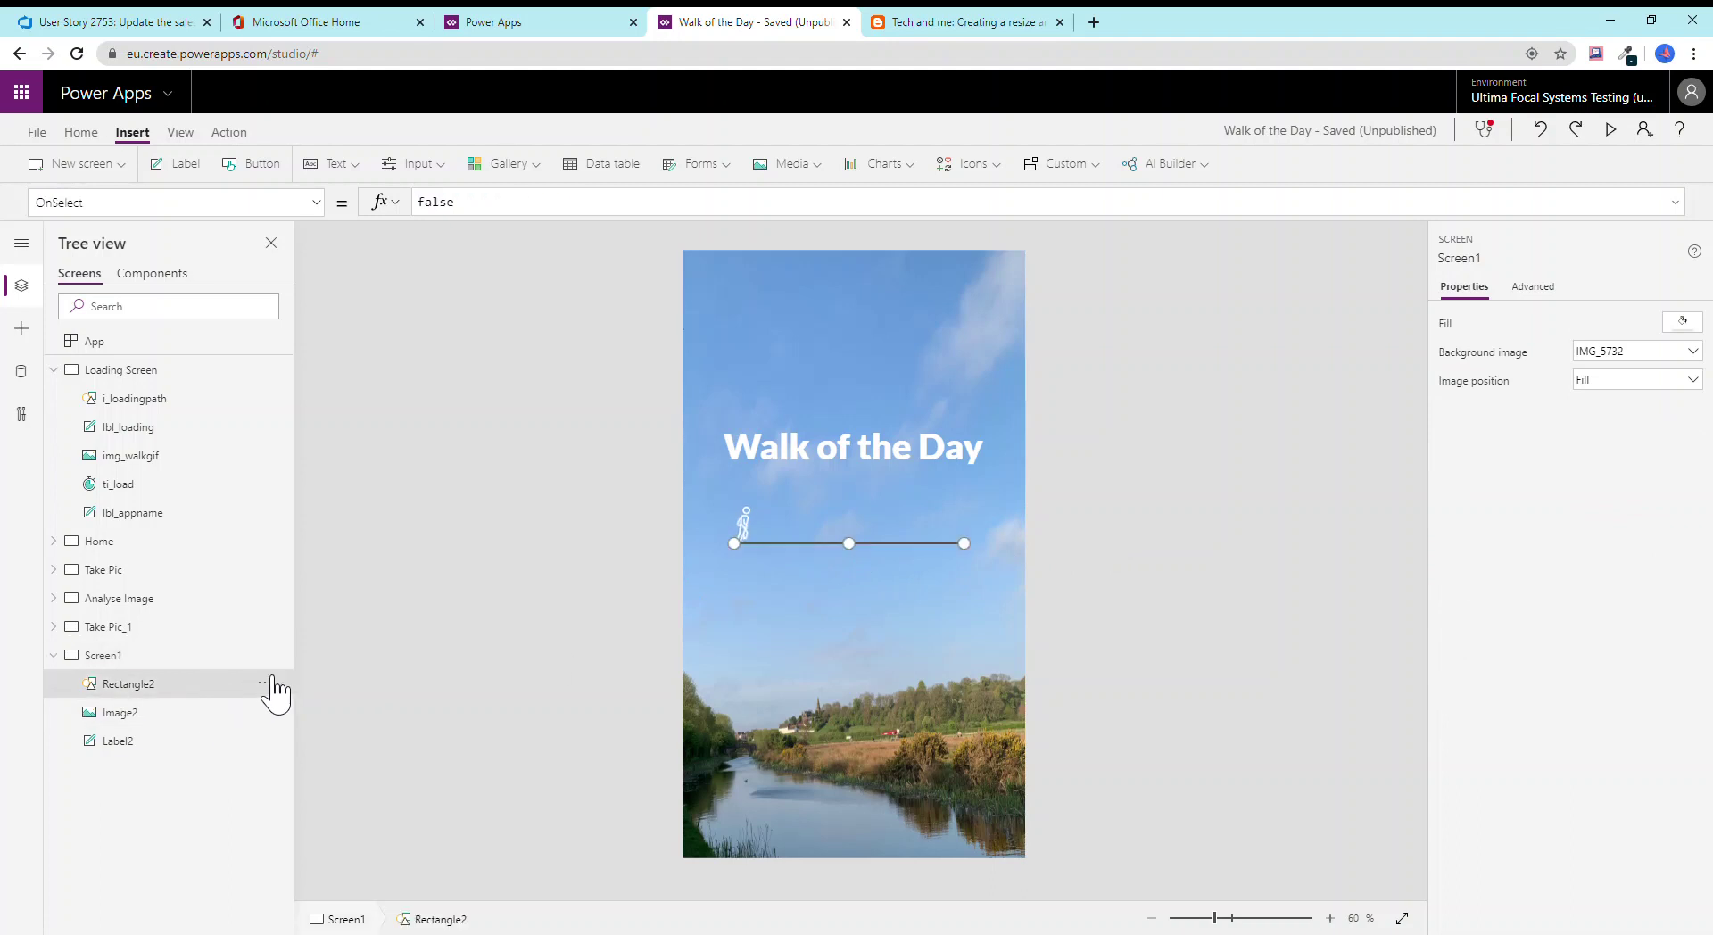
# Set the rectangle's height to 3 and its fill colour to white.
pyautogui.click(272, 679)
pyautogui.click(1669, 437)
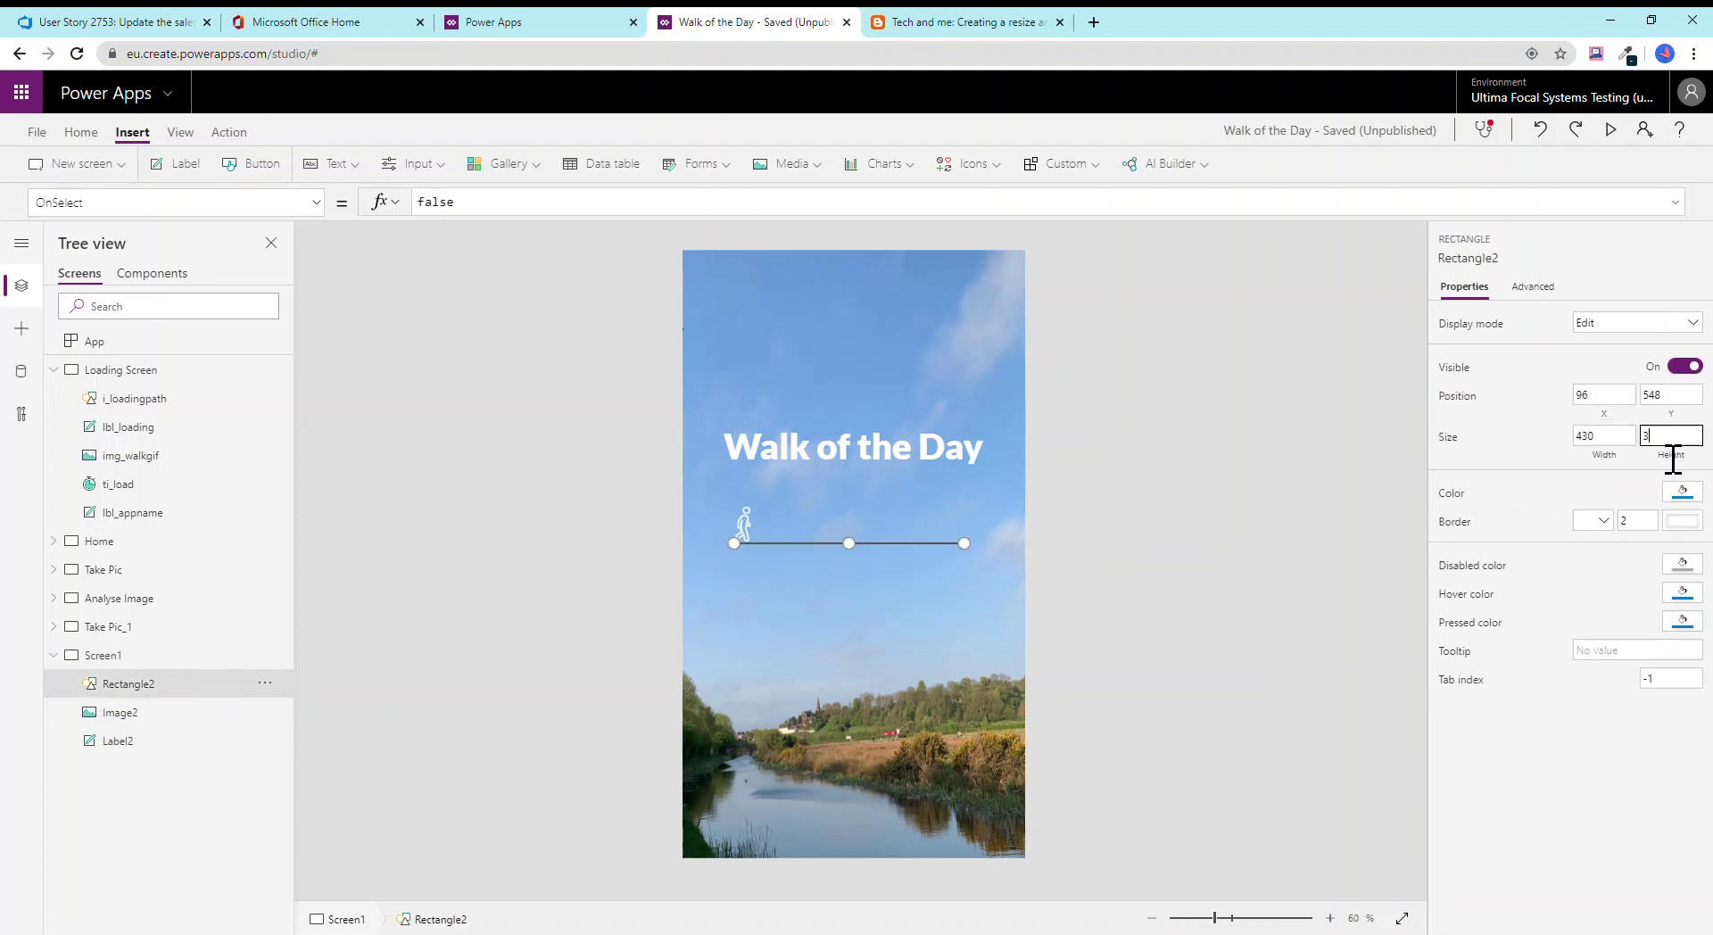
pyautogui.write('3')
pyautogui.click(1690, 494)
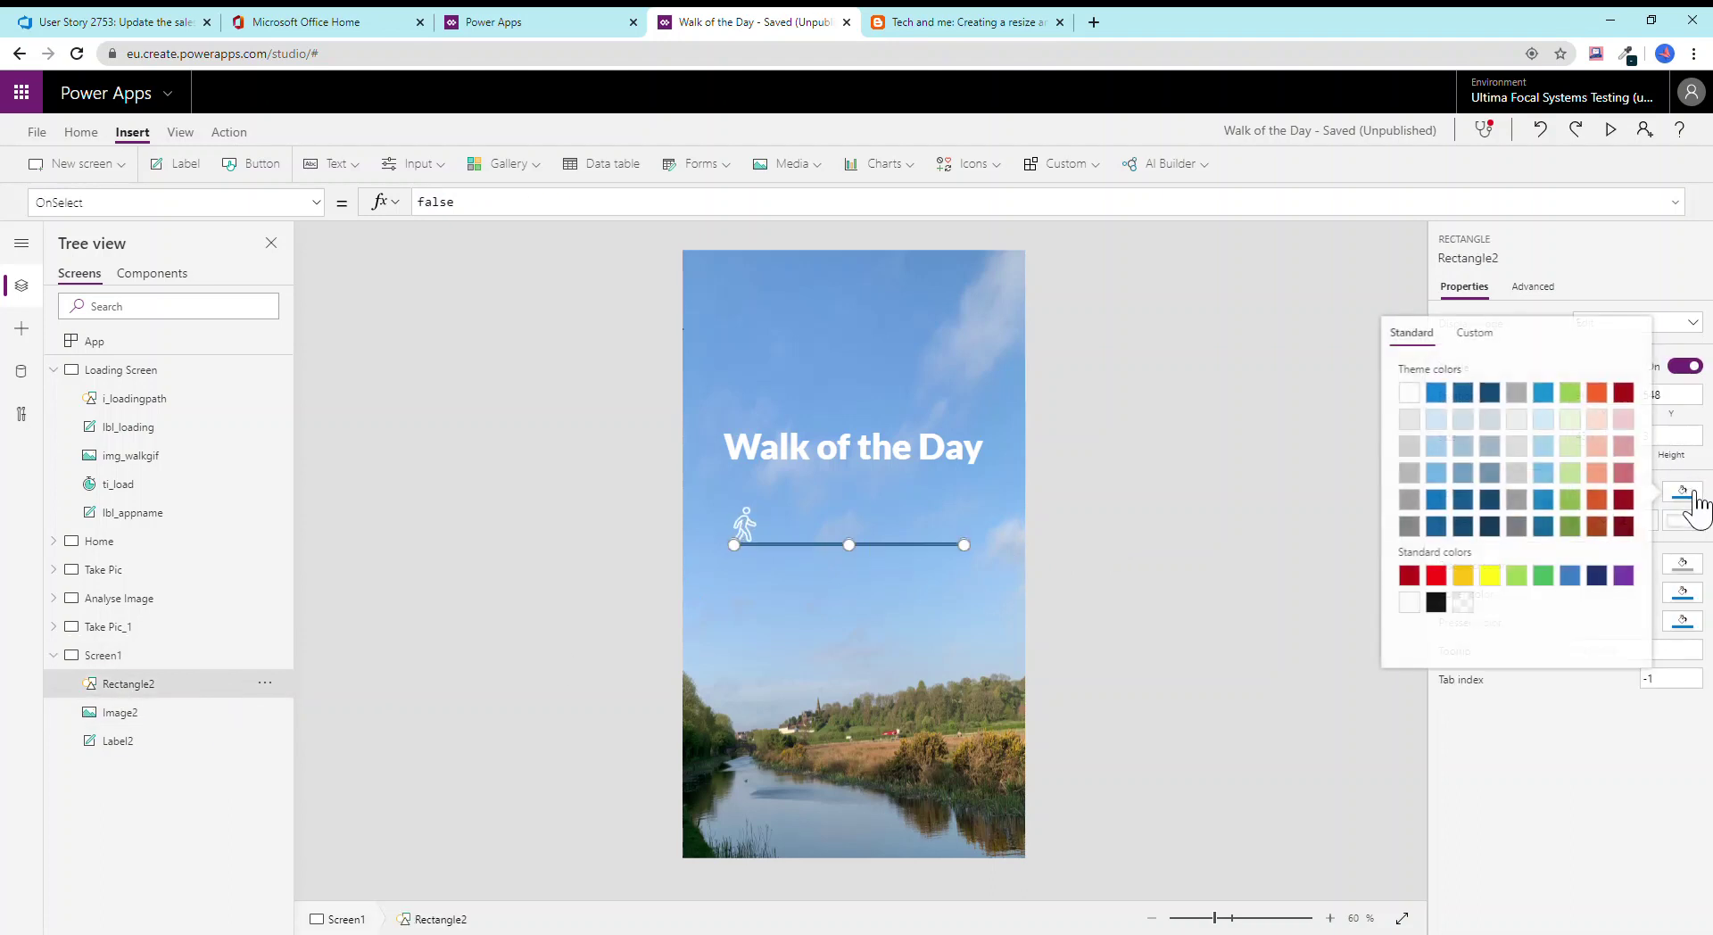
pyautogui.click(1409, 393)
pyautogui.click(1173, 477)
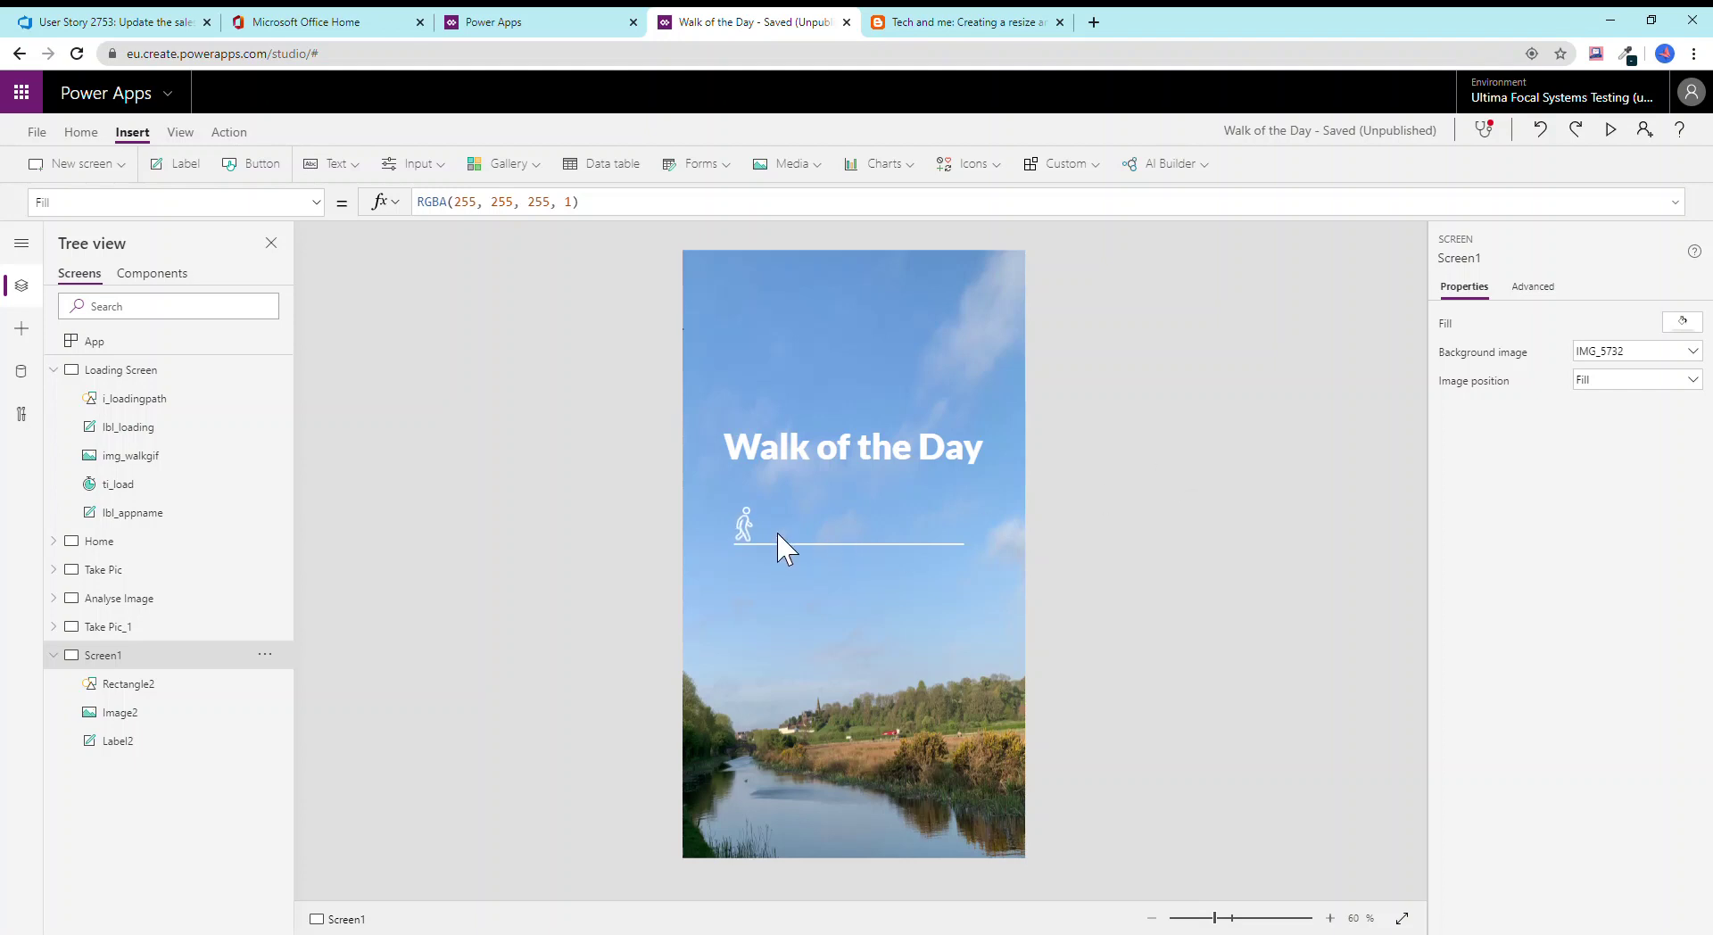
# Compare the position and size properties of the walking figure and the white line beneath it.
pyautogui.click(740, 527)
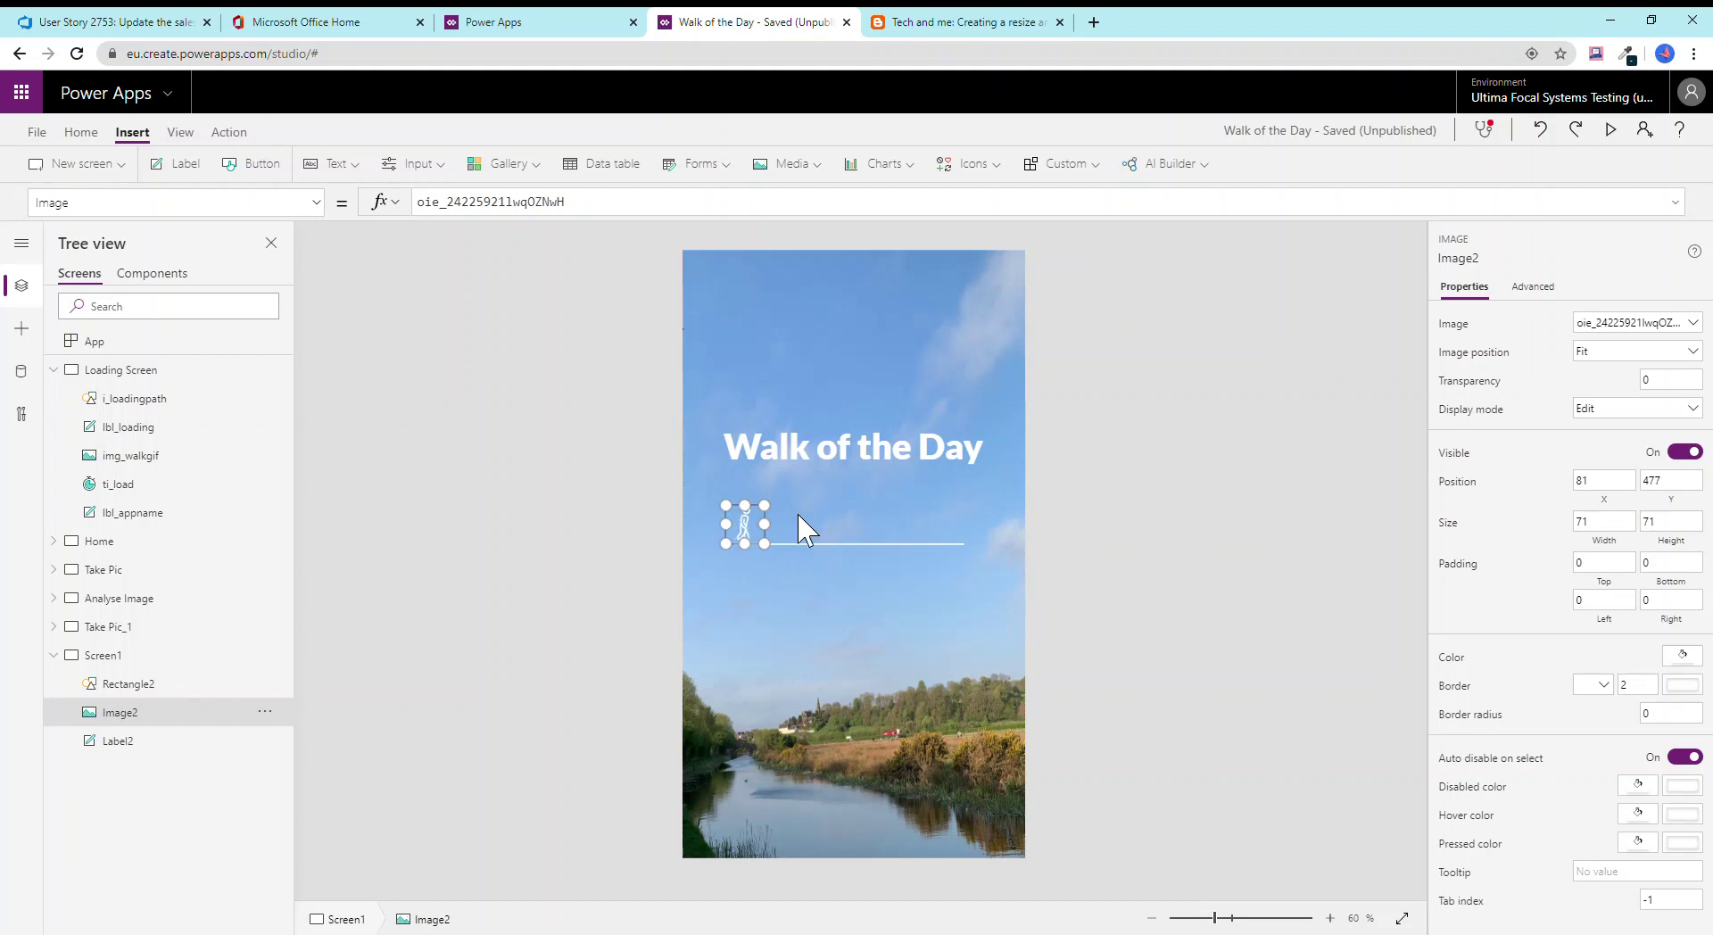
pyautogui.click(805, 555)
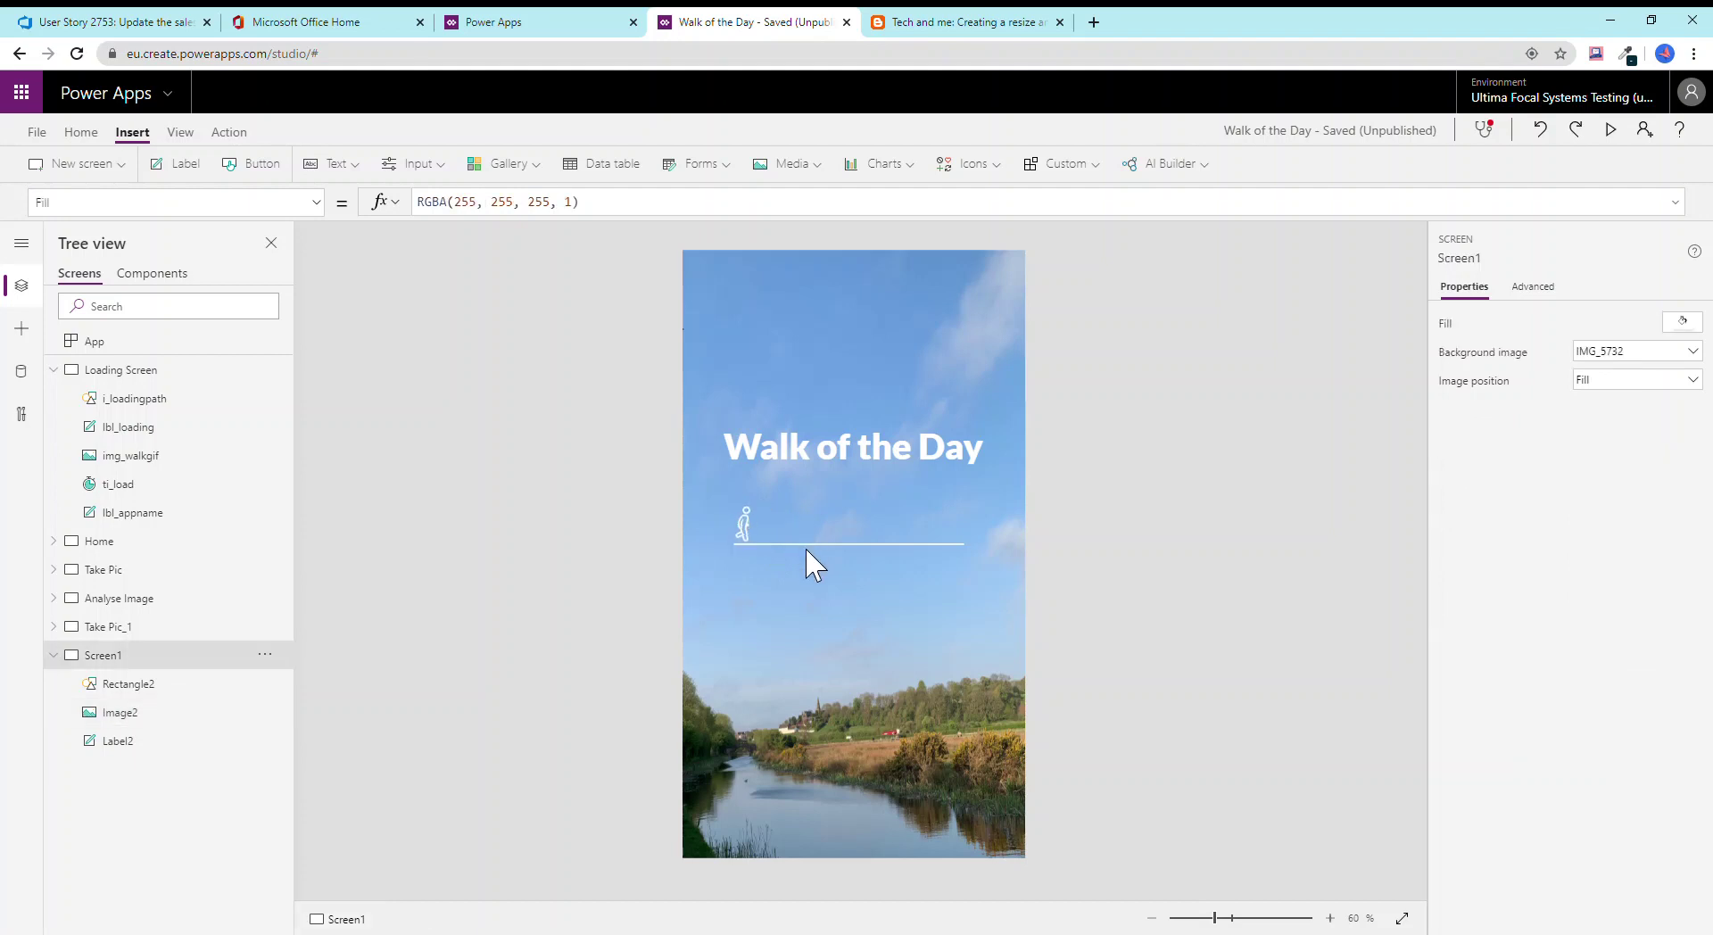
pyautogui.click(171, 683)
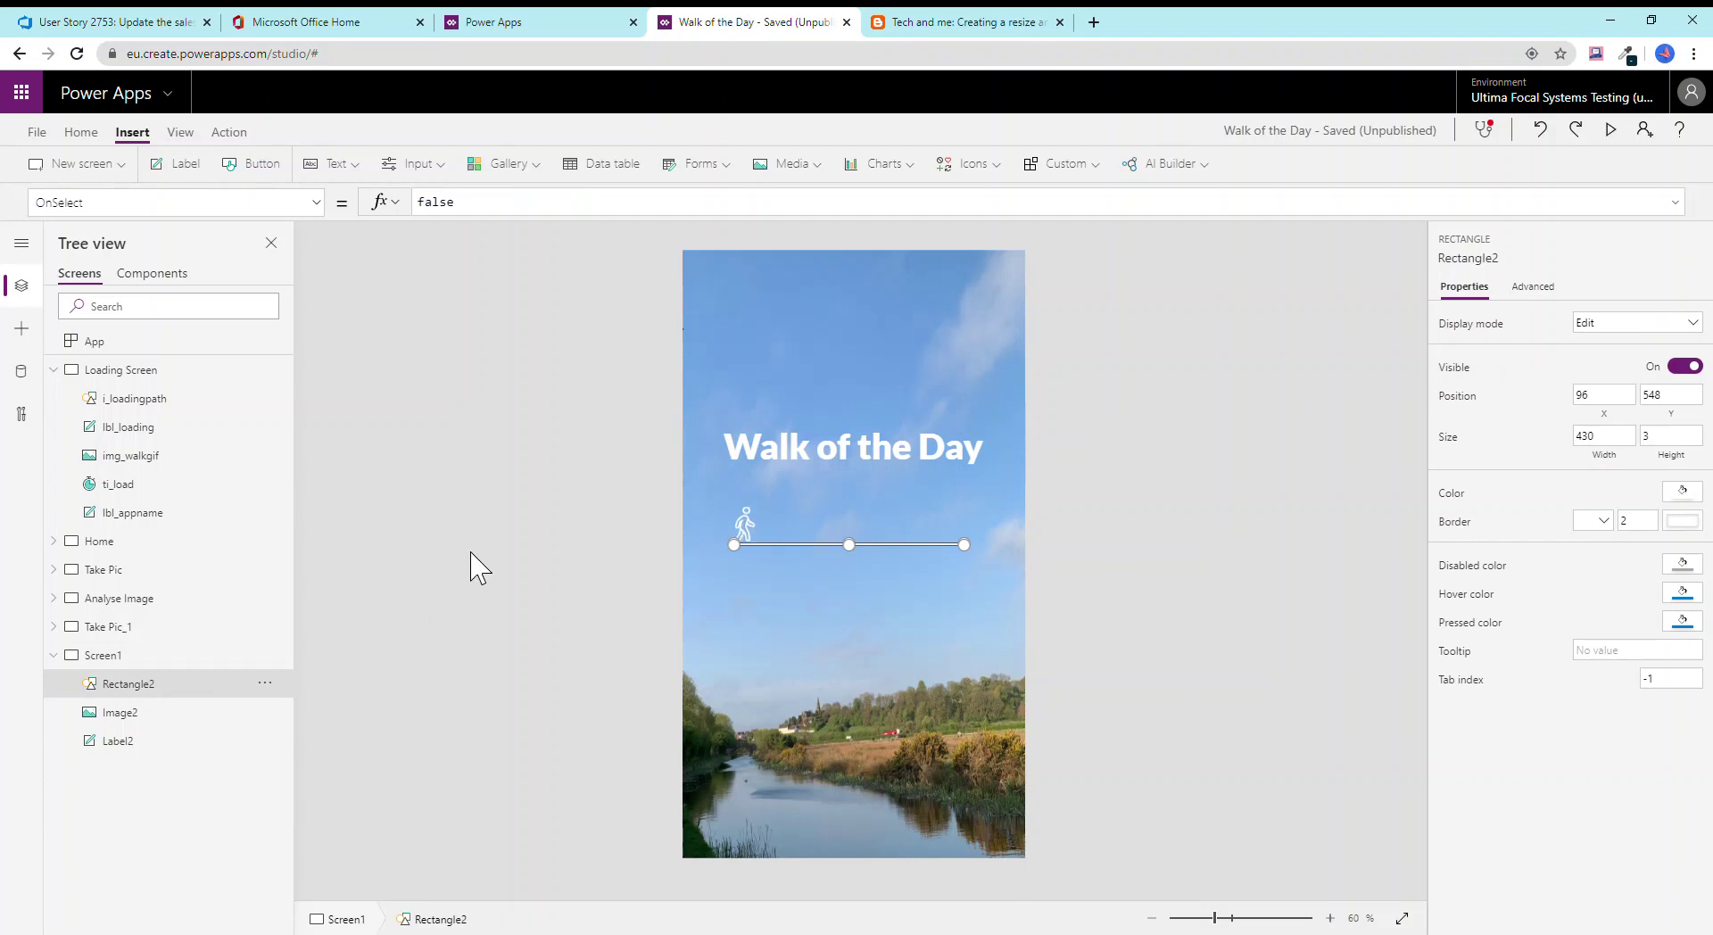
pyautogui.click(734, 517)
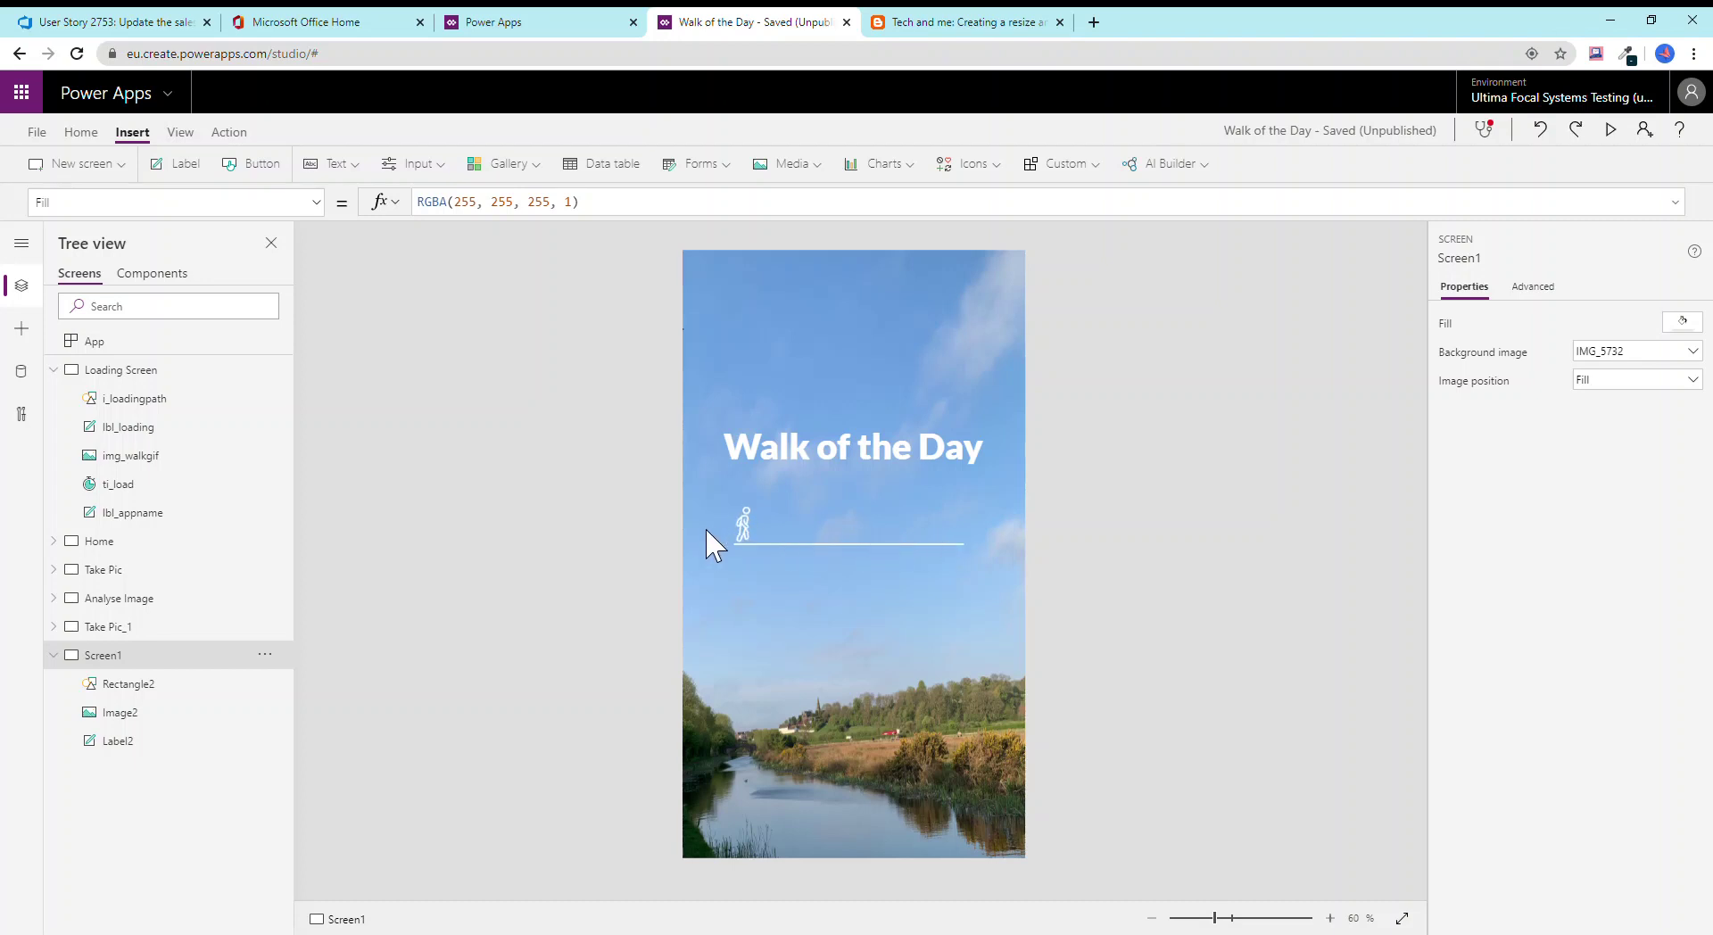
pyautogui.click(755, 539)
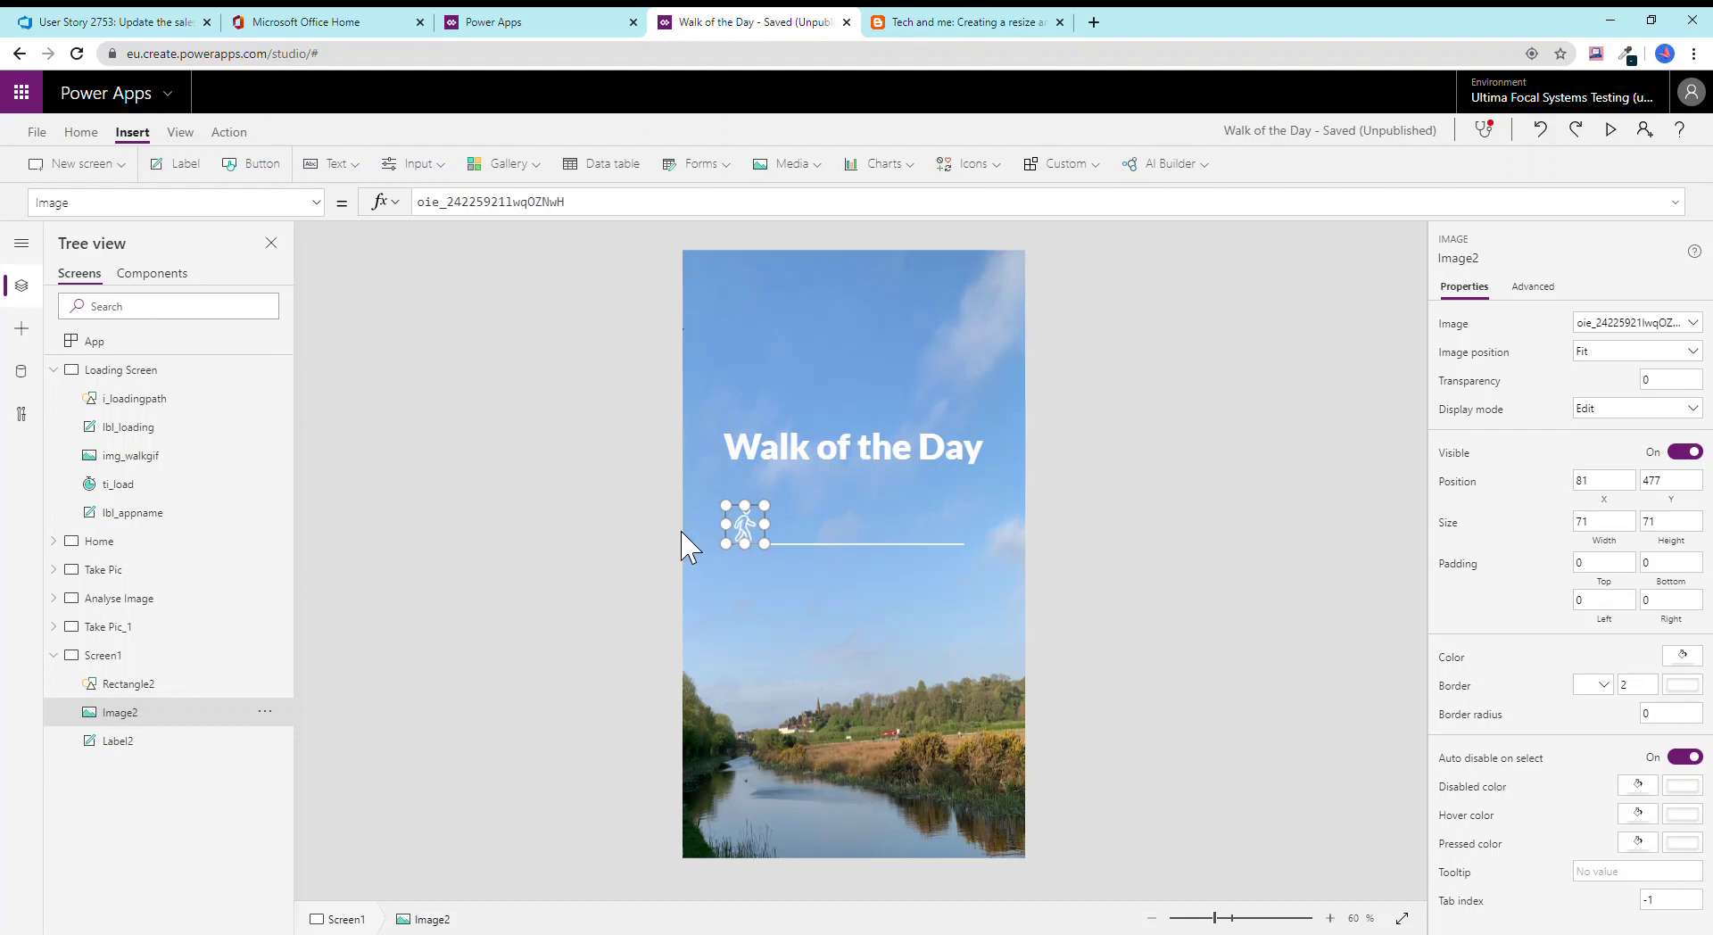
pyautogui.click(1120, 544)
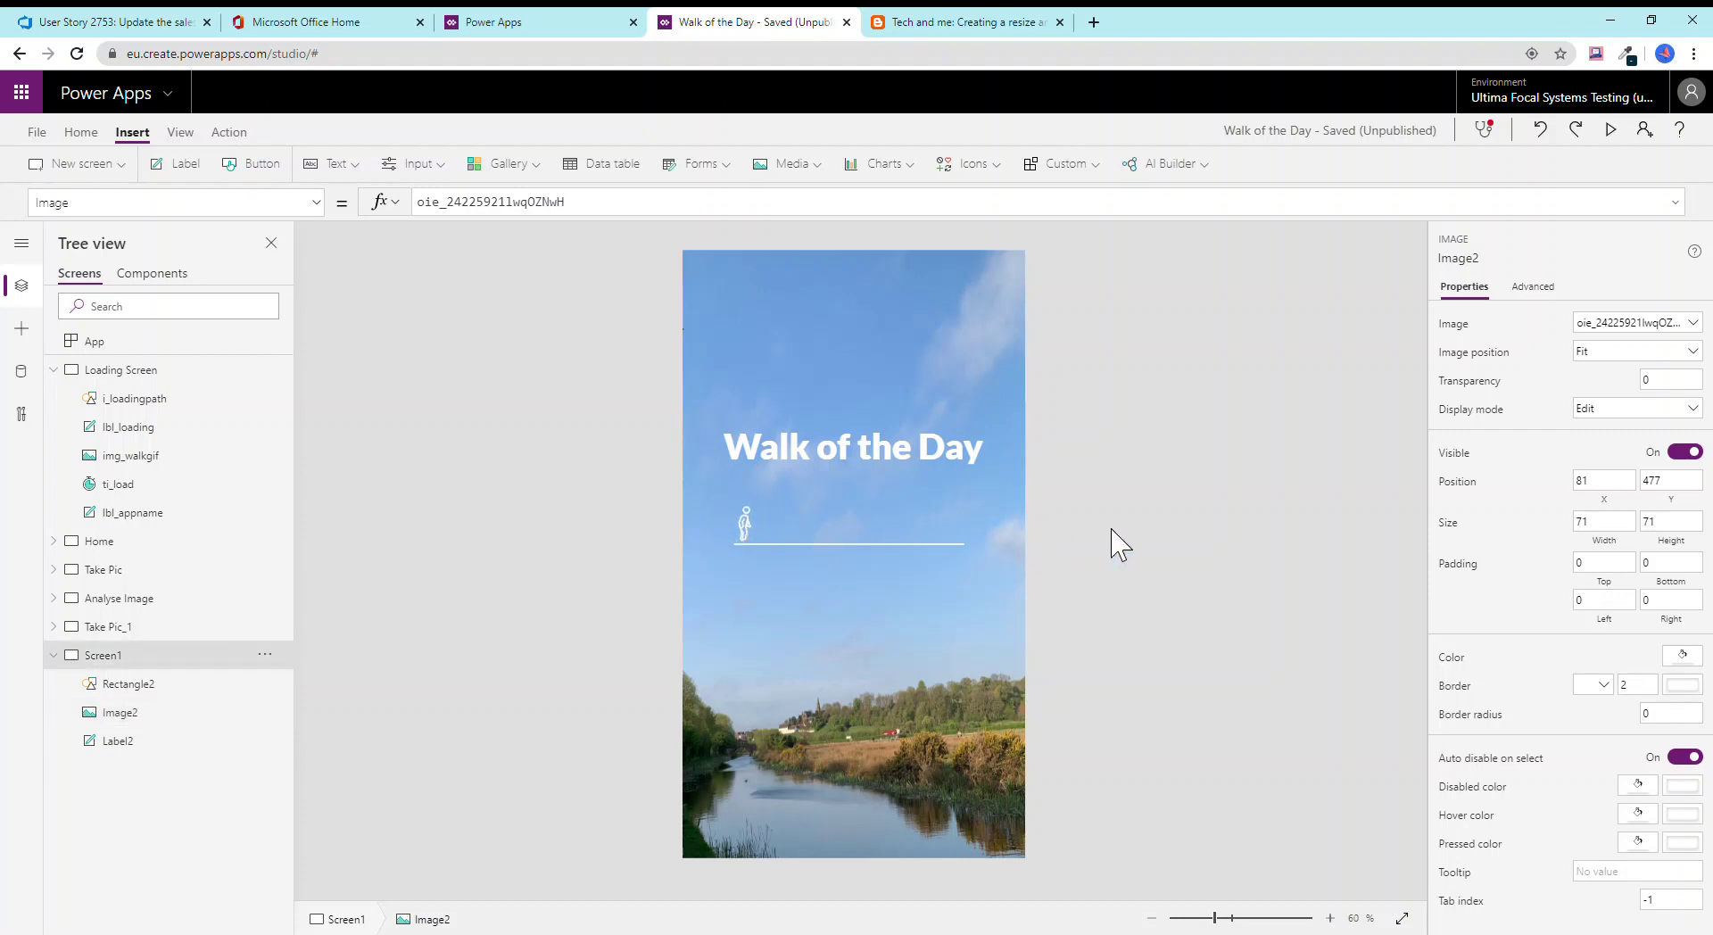
pyautogui.click(807, 544)
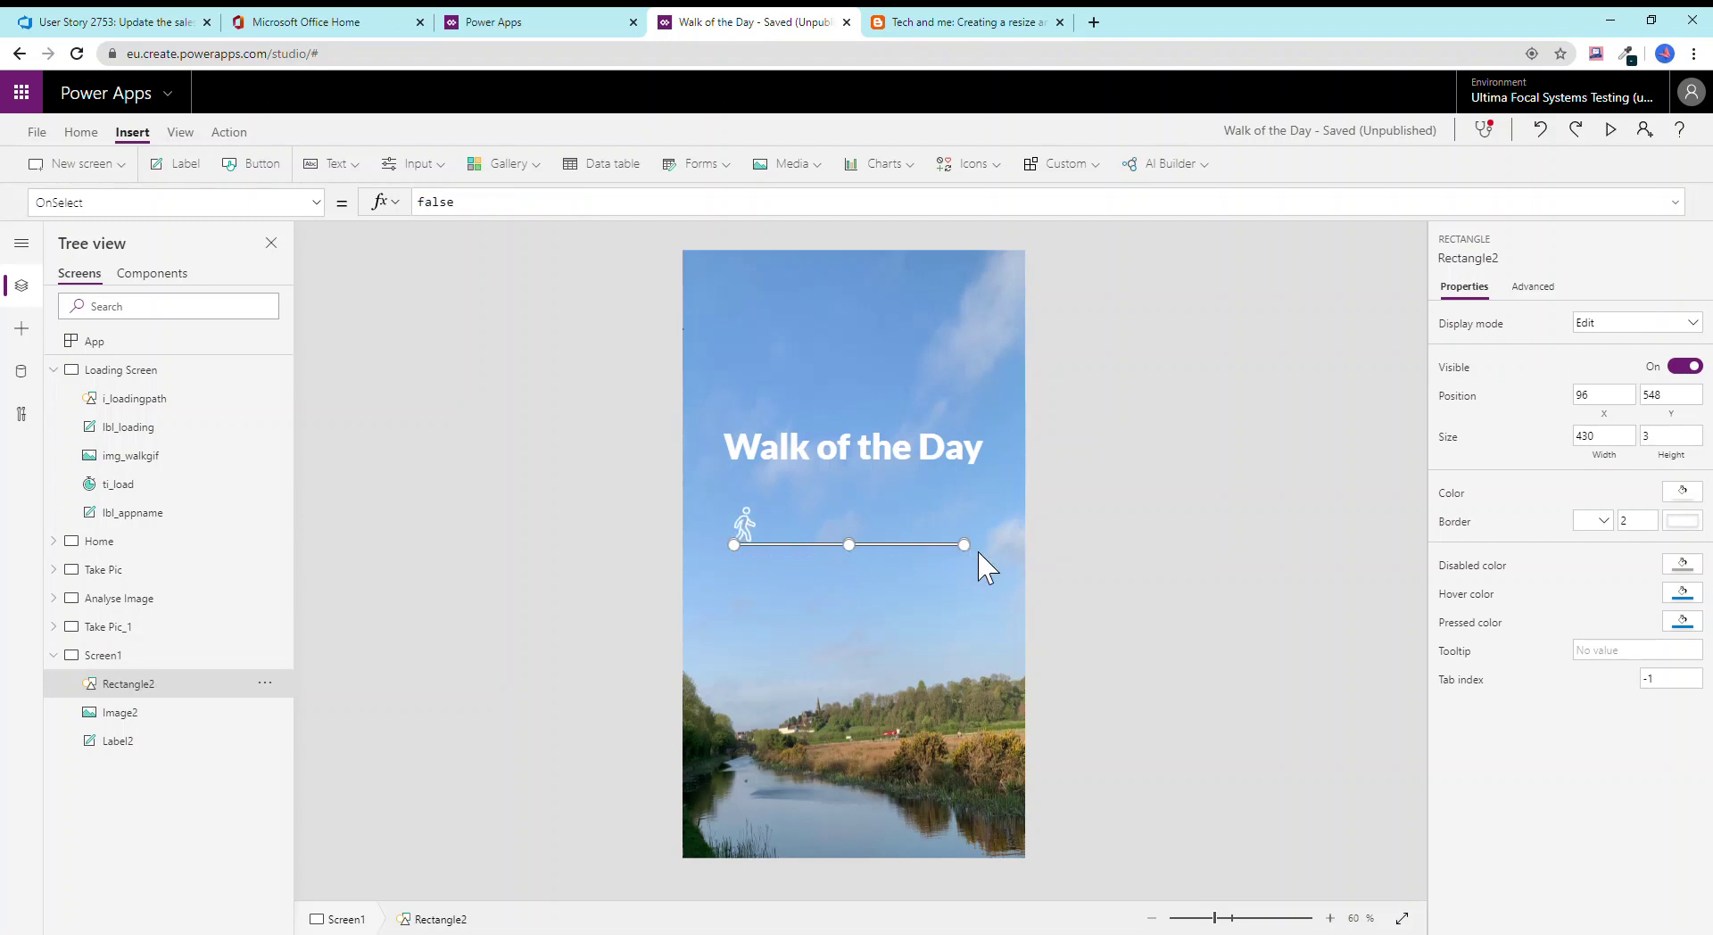
pyautogui.click(1133, 535)
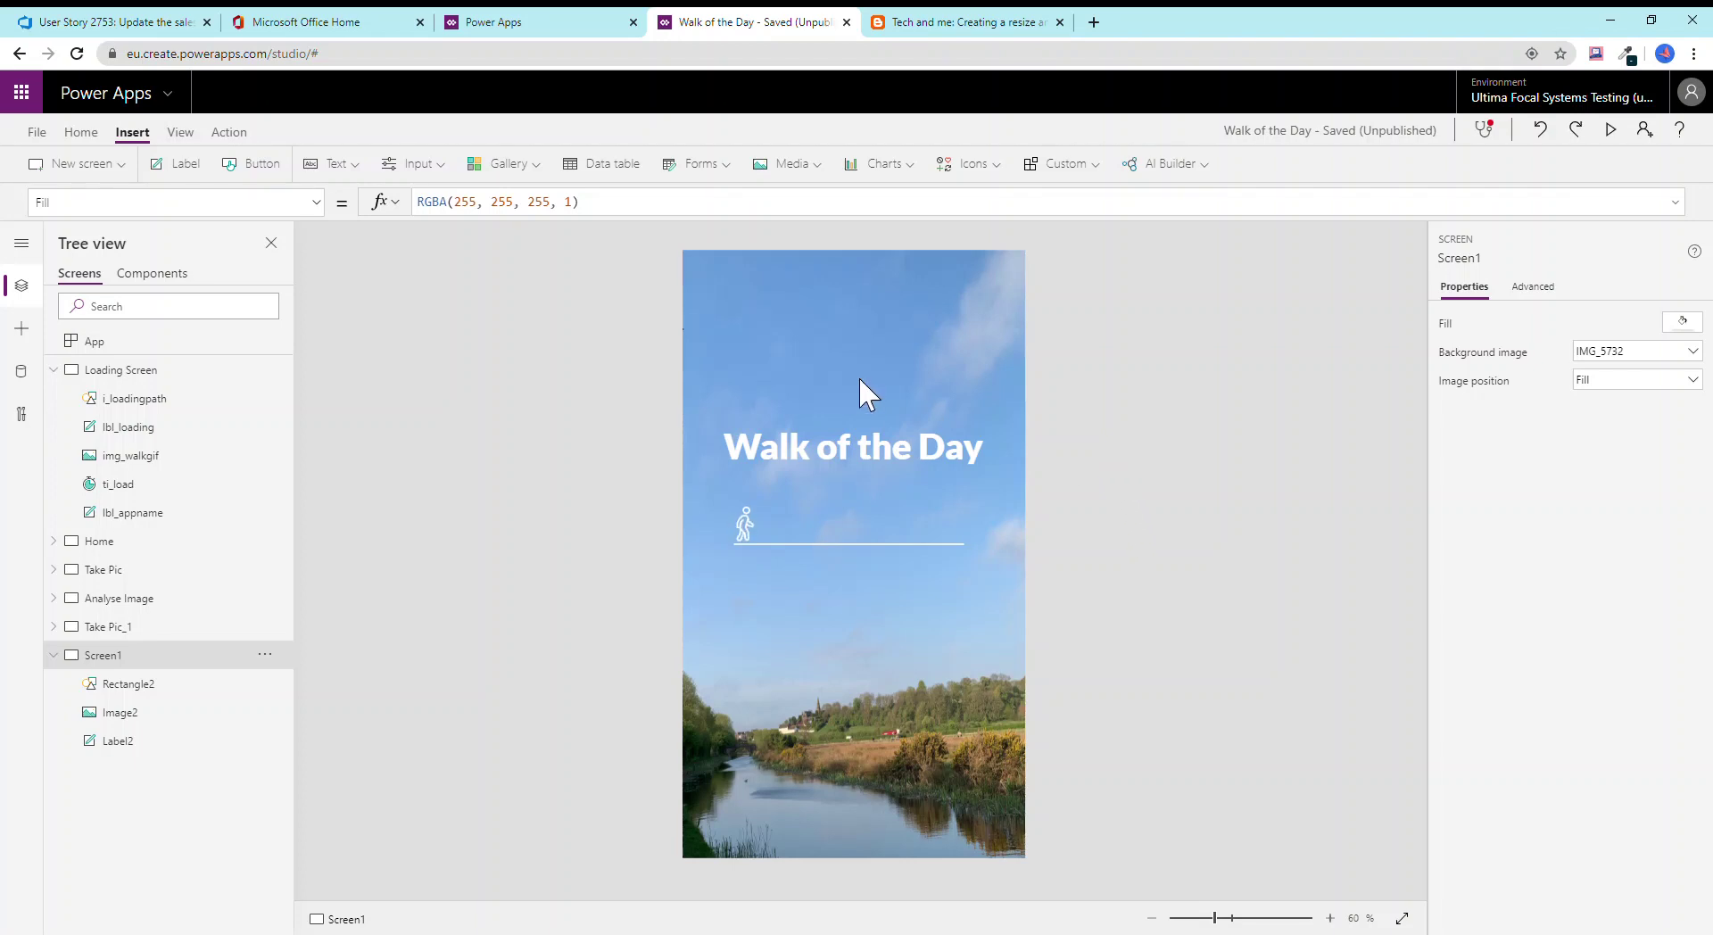
# Insert a timer control and centre it horizontally near the top of the screen, at about X 171, Y 40.
pyautogui.click(437, 169)
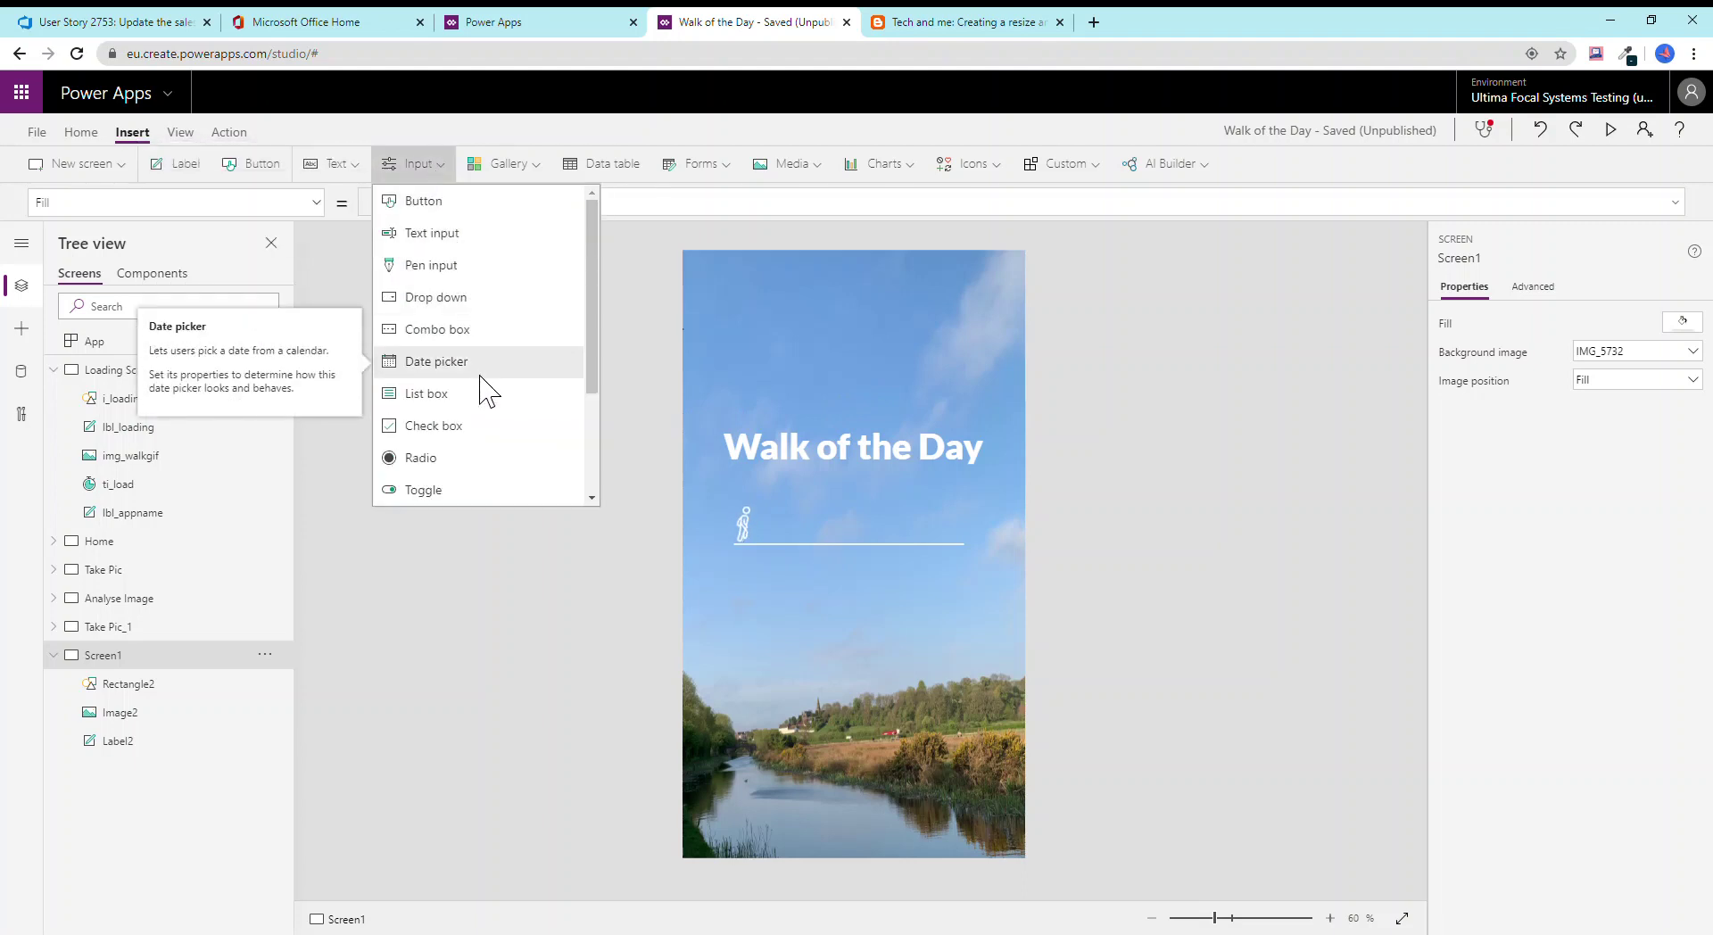
pyautogui.scroll(-2, 480, 392)
pyautogui.click(449, 427)
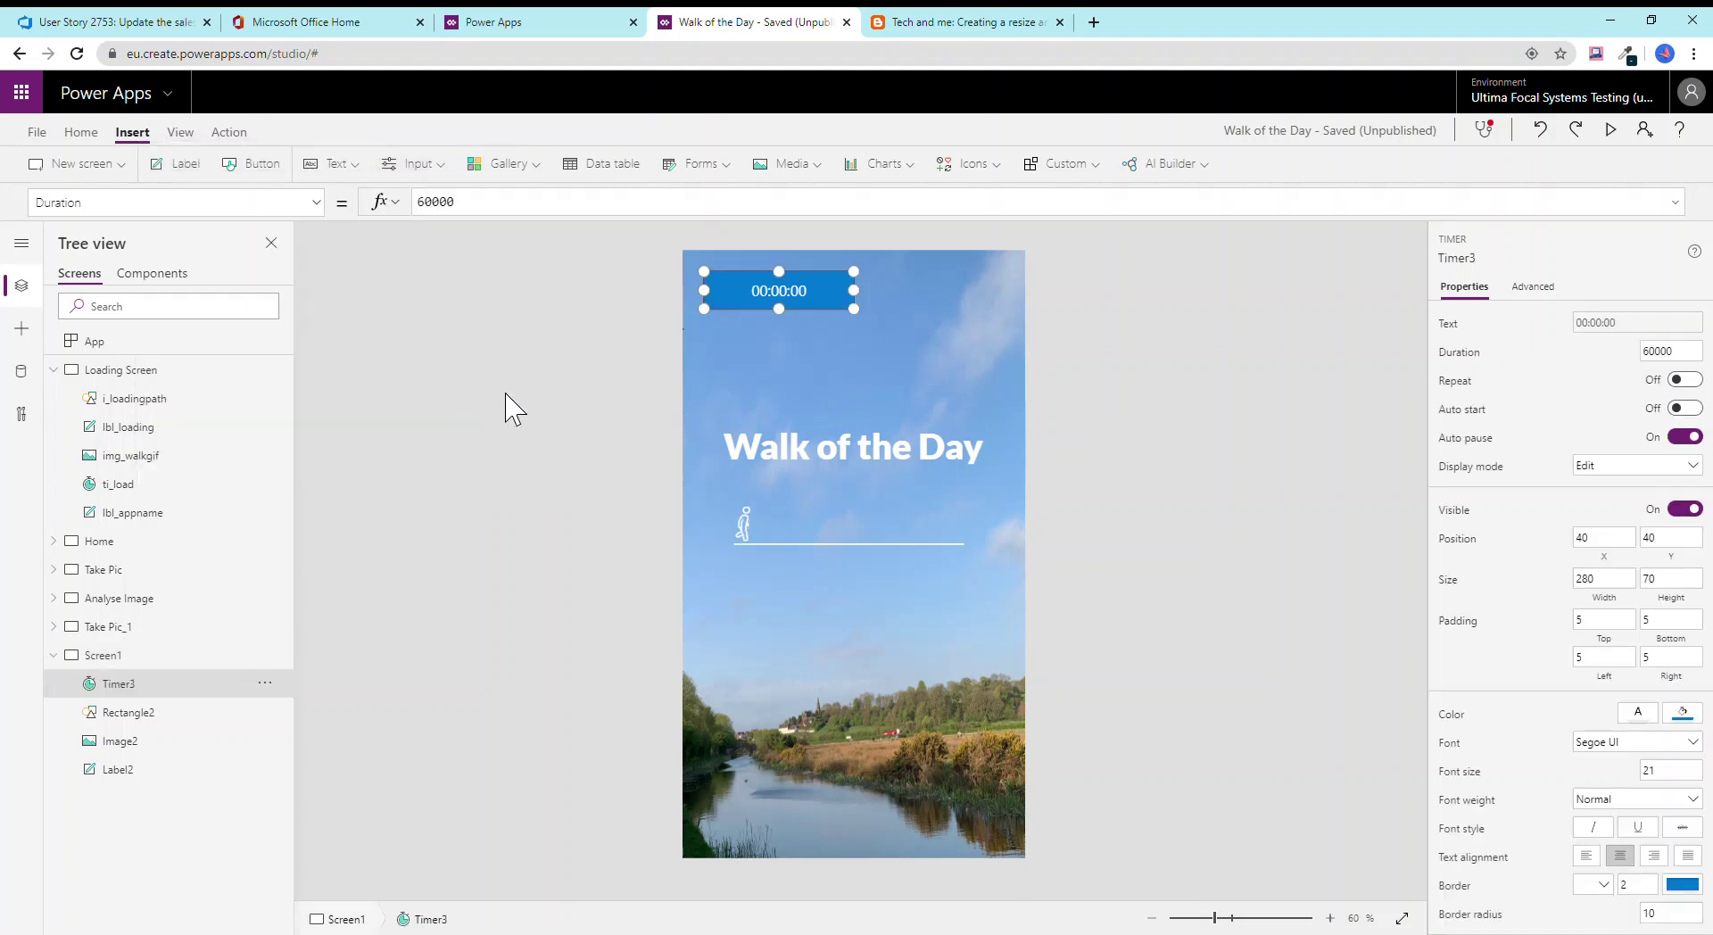
pyautogui.moveTo(768, 299); pyautogui.dragTo(835, 299)
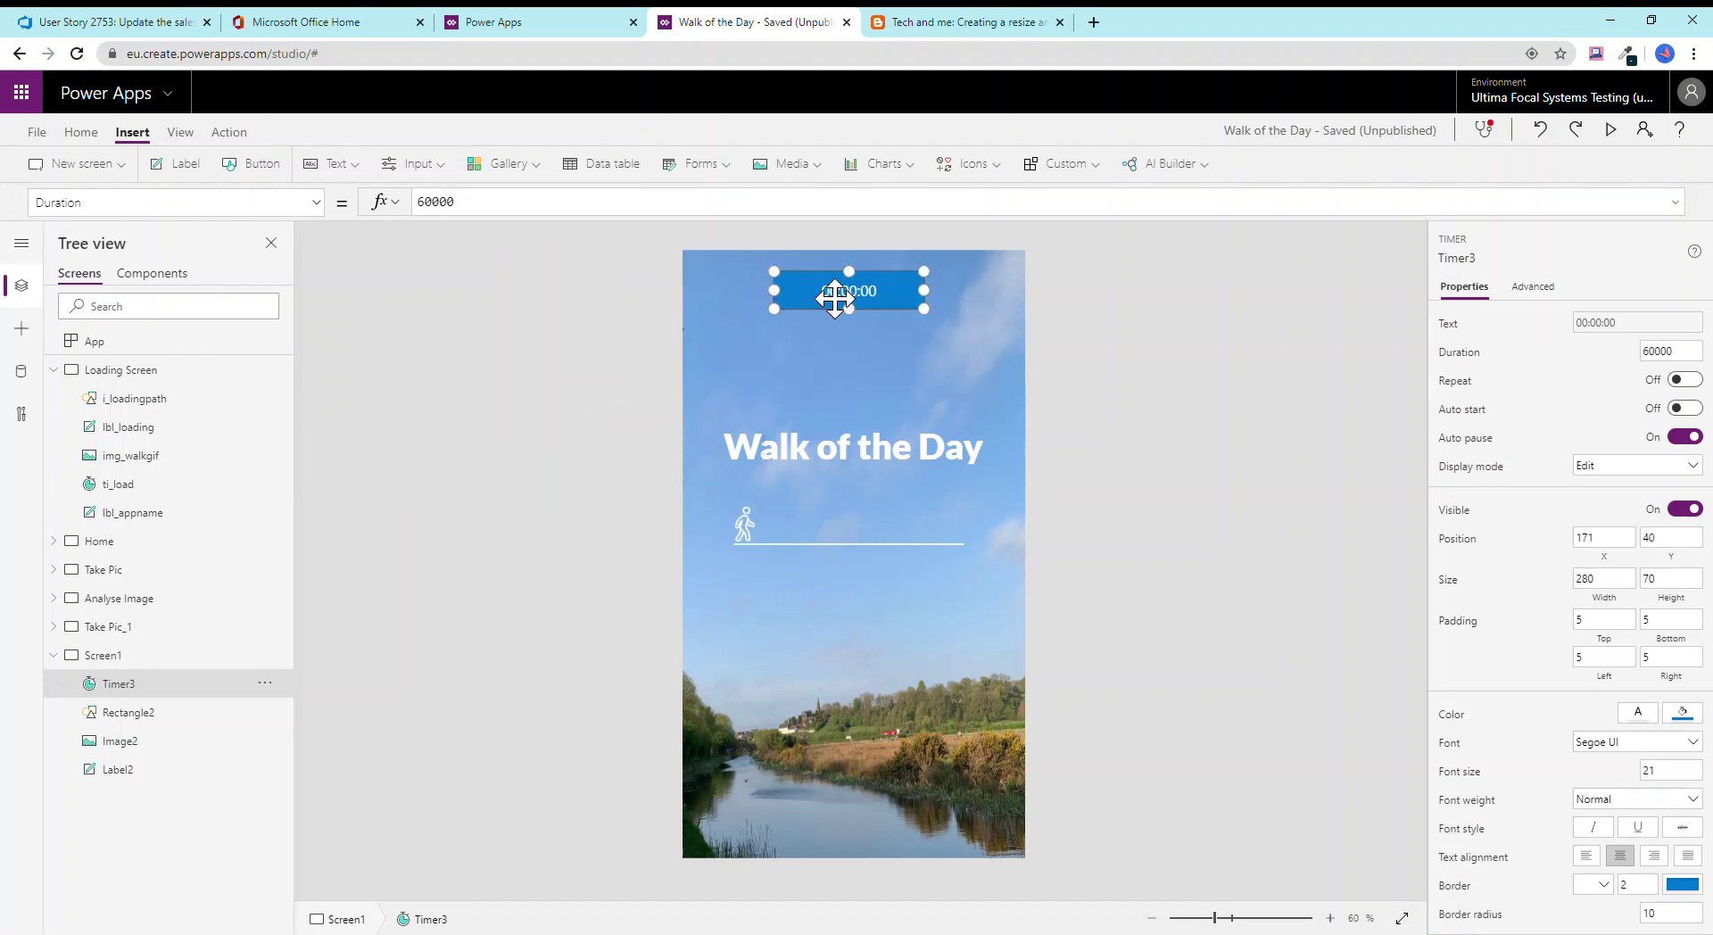
# Set the timer's duration to 5000 and save the app.
pyautogui.click(452, 222)
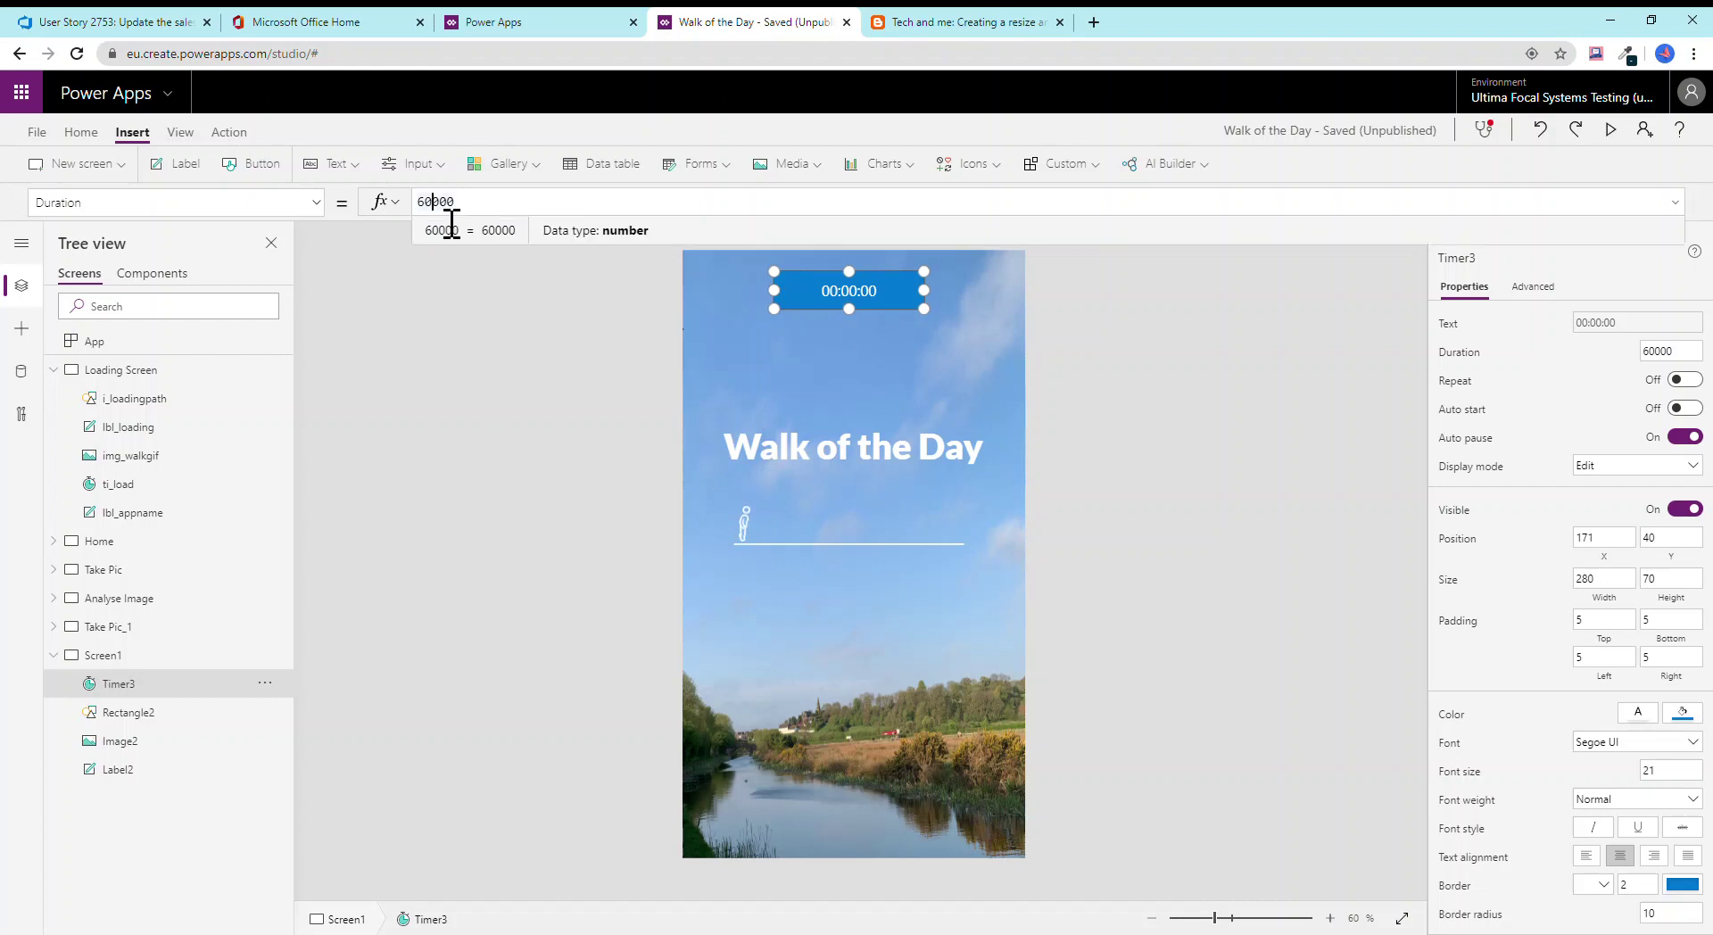
pyautogui.moveTo(433, 206); pyautogui.dragTo(414, 207)
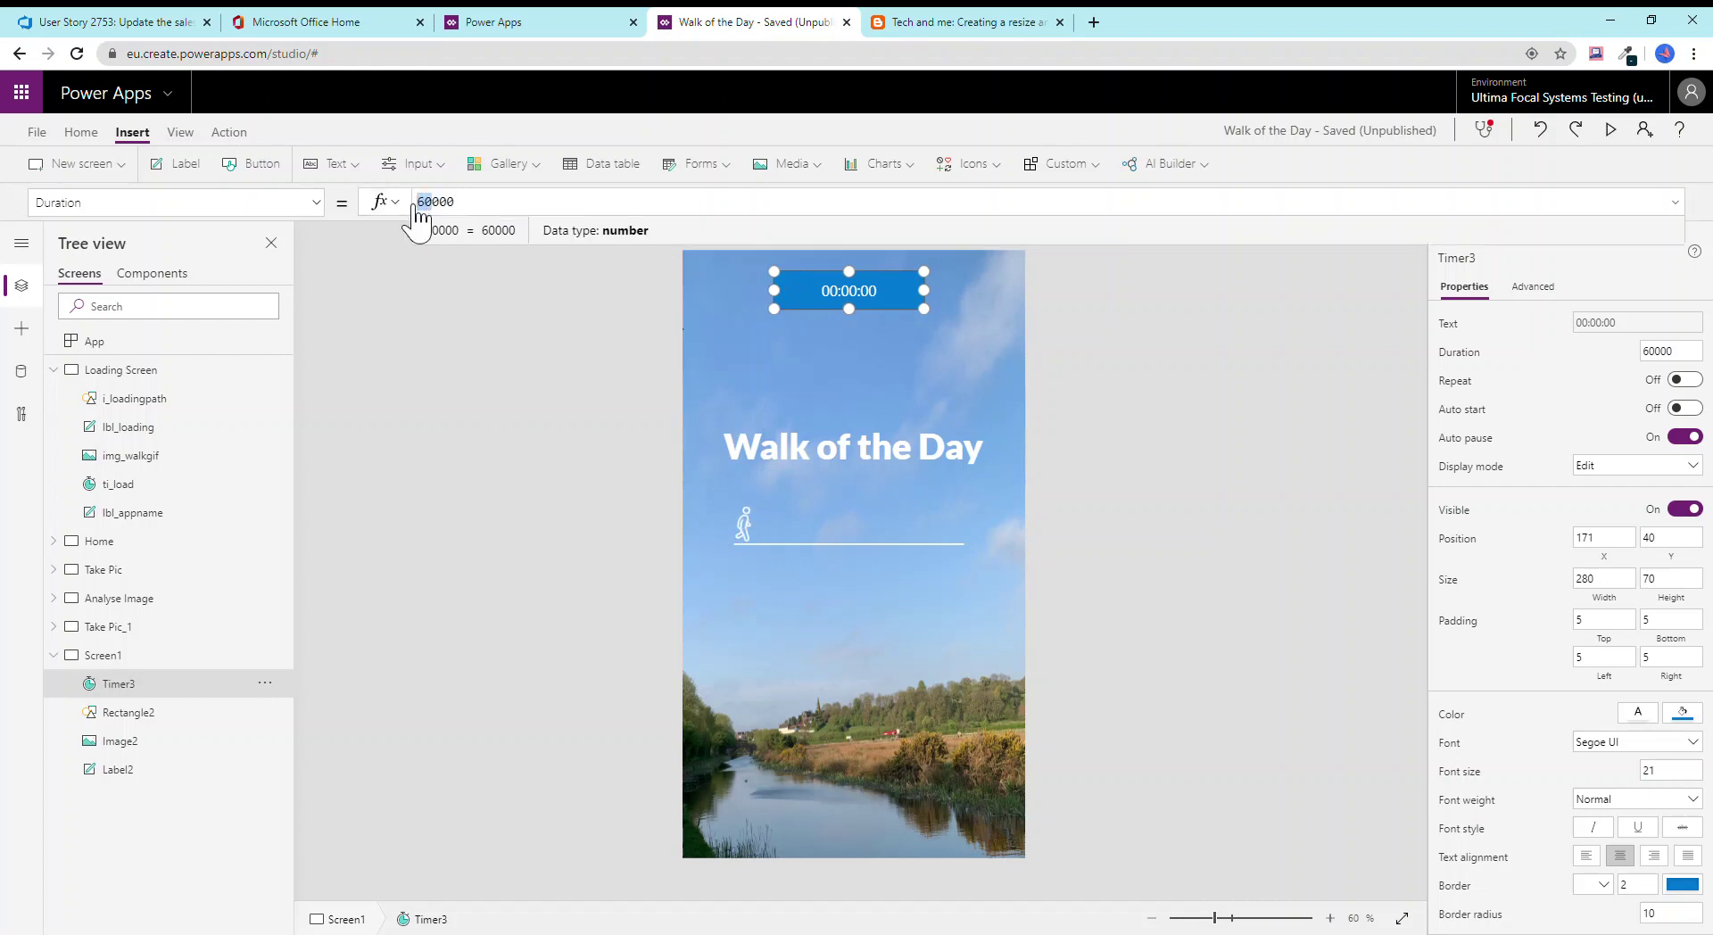
pyautogui.write('5')
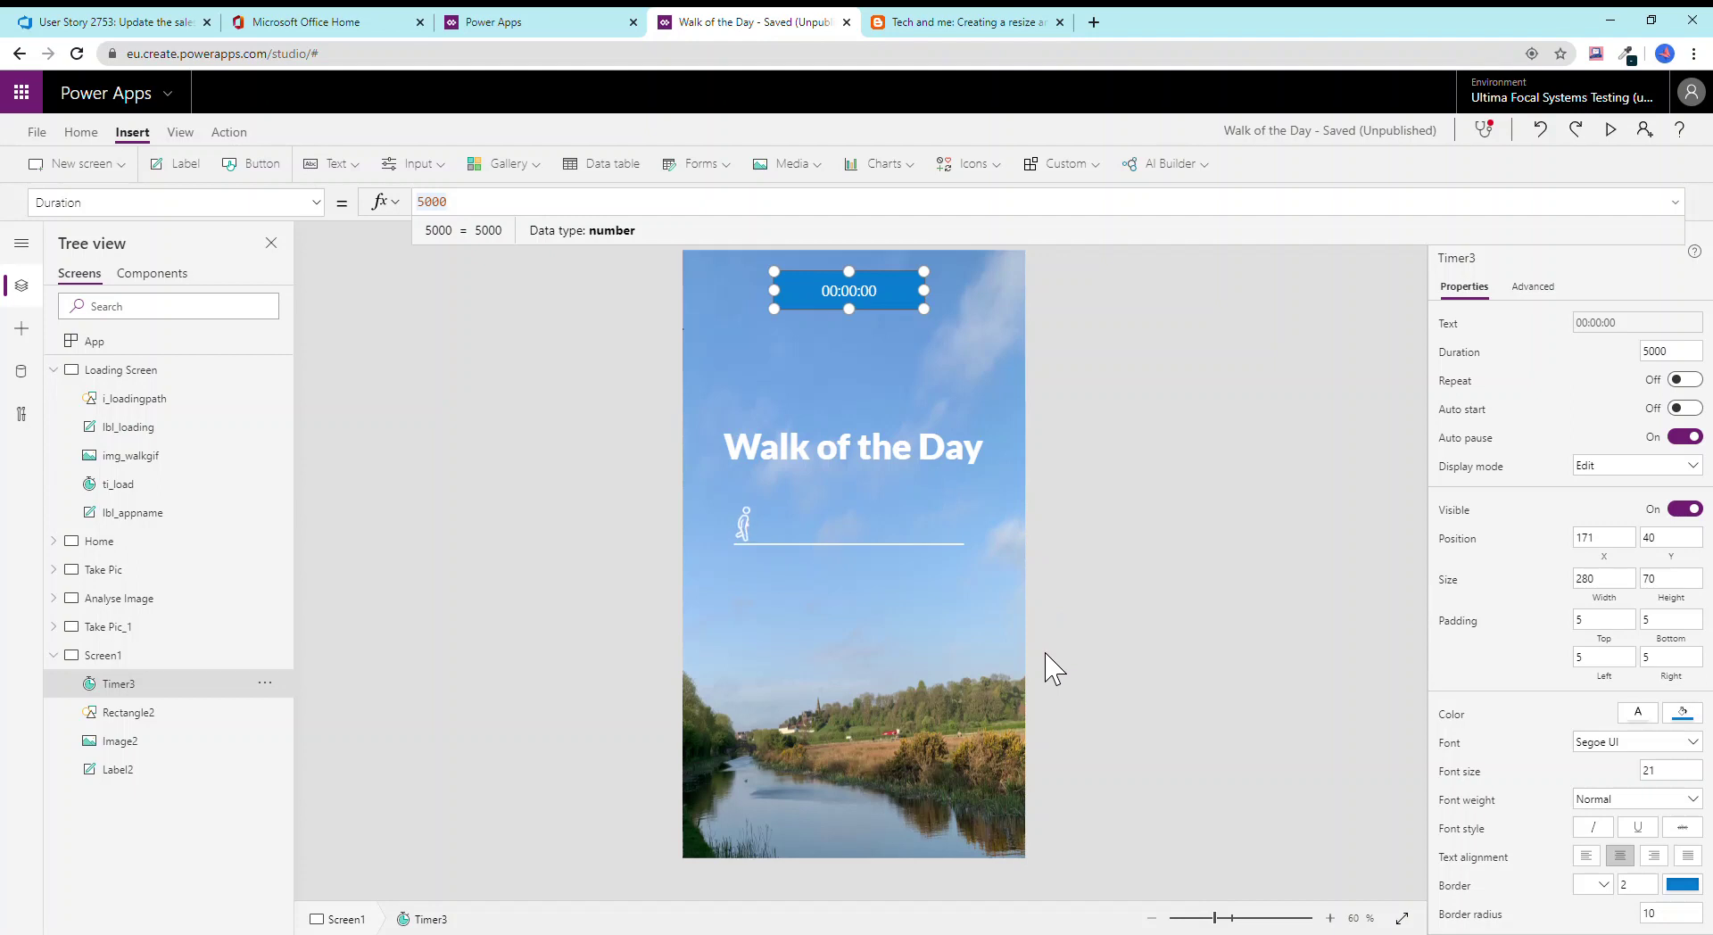
pyautogui.hotkey('ctrl', 's')
# Set the timer's AutoStart property to true.
pyautogui.click(319, 203)
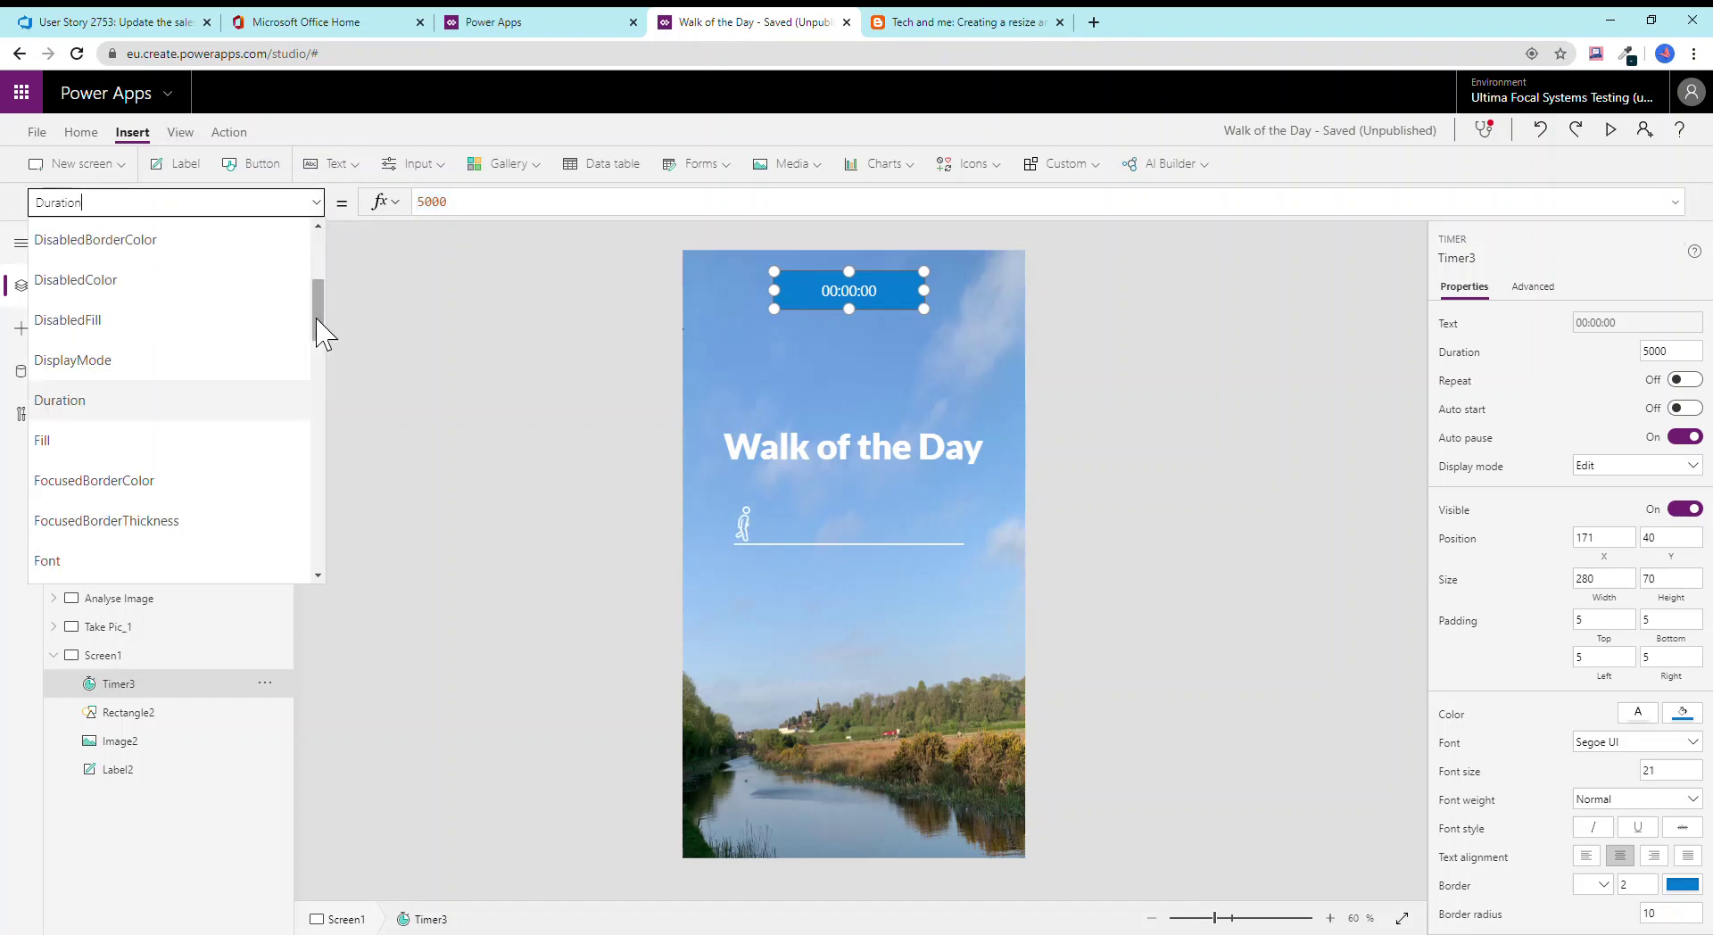
pyautogui.moveTo(321, 332); pyautogui.dragTo(336, 259)
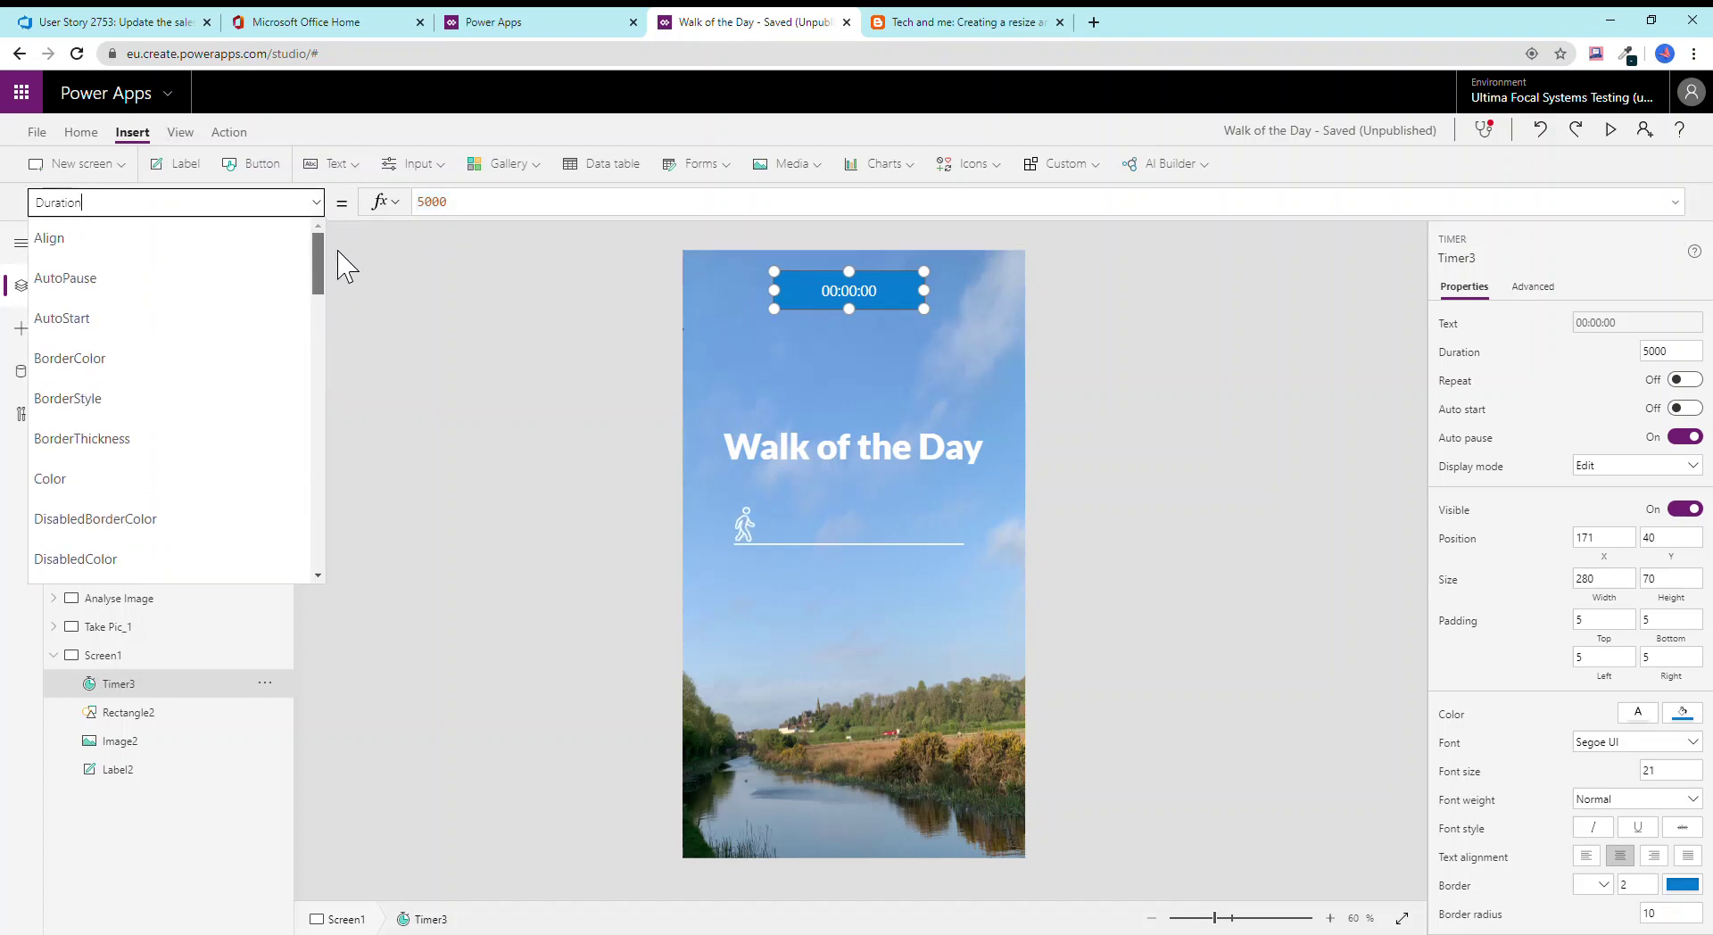
pyautogui.click(164, 337)
pyautogui.doubleClick(541, 207)
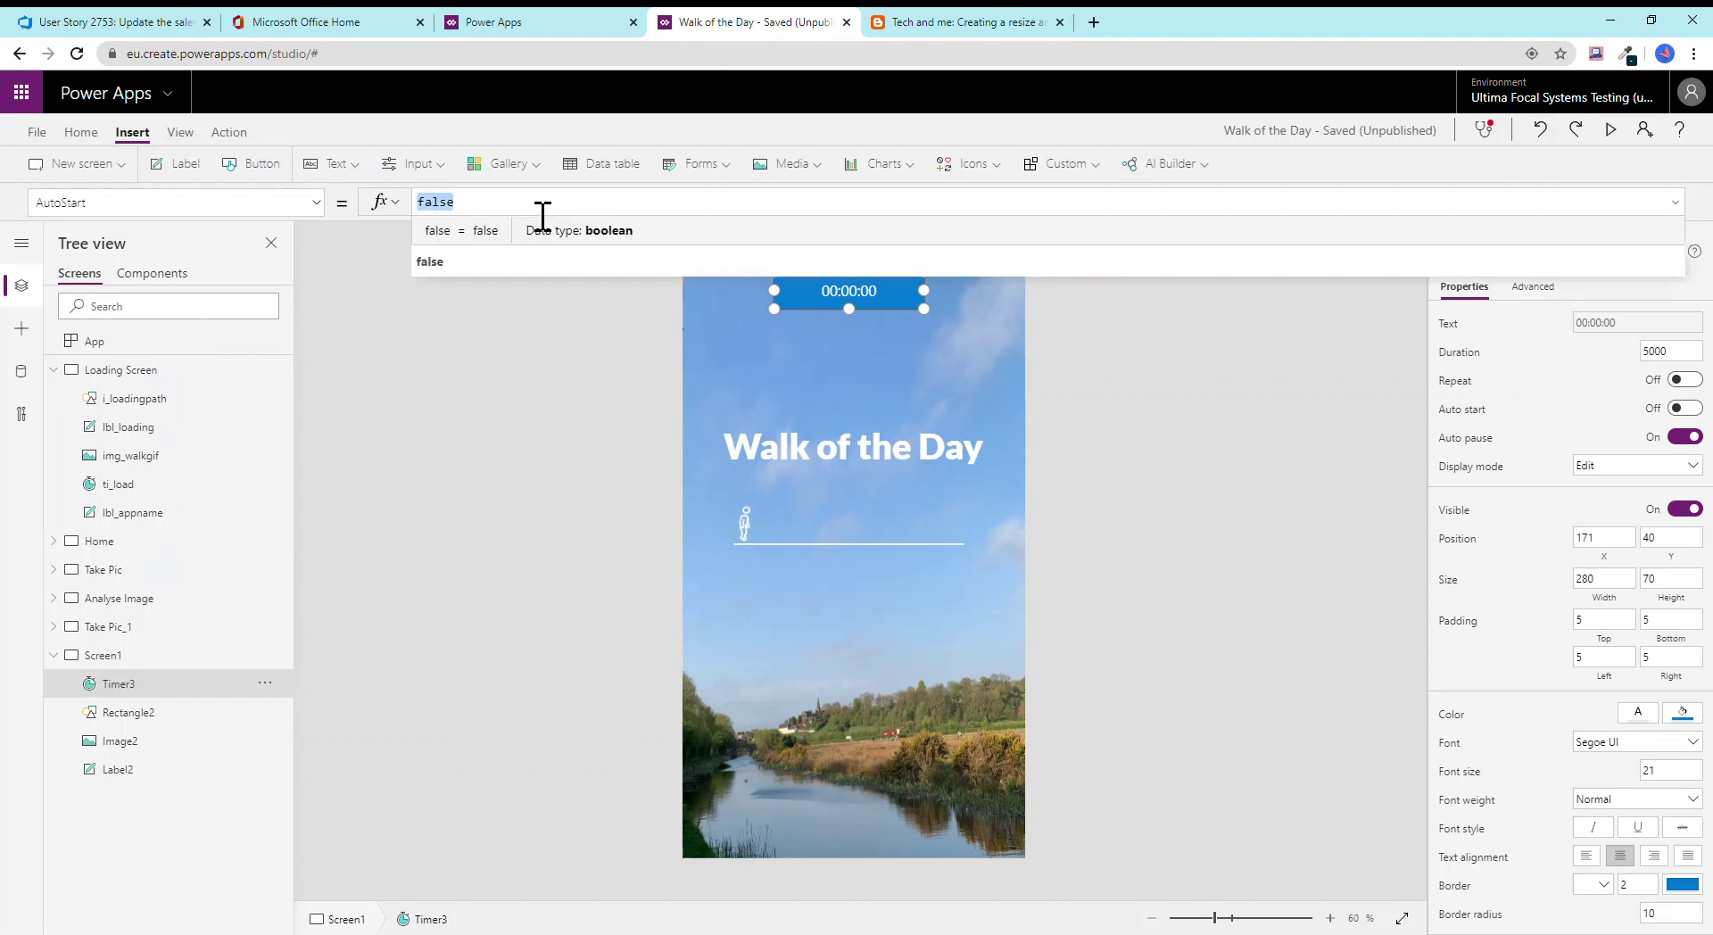
pyautogui.write('true')
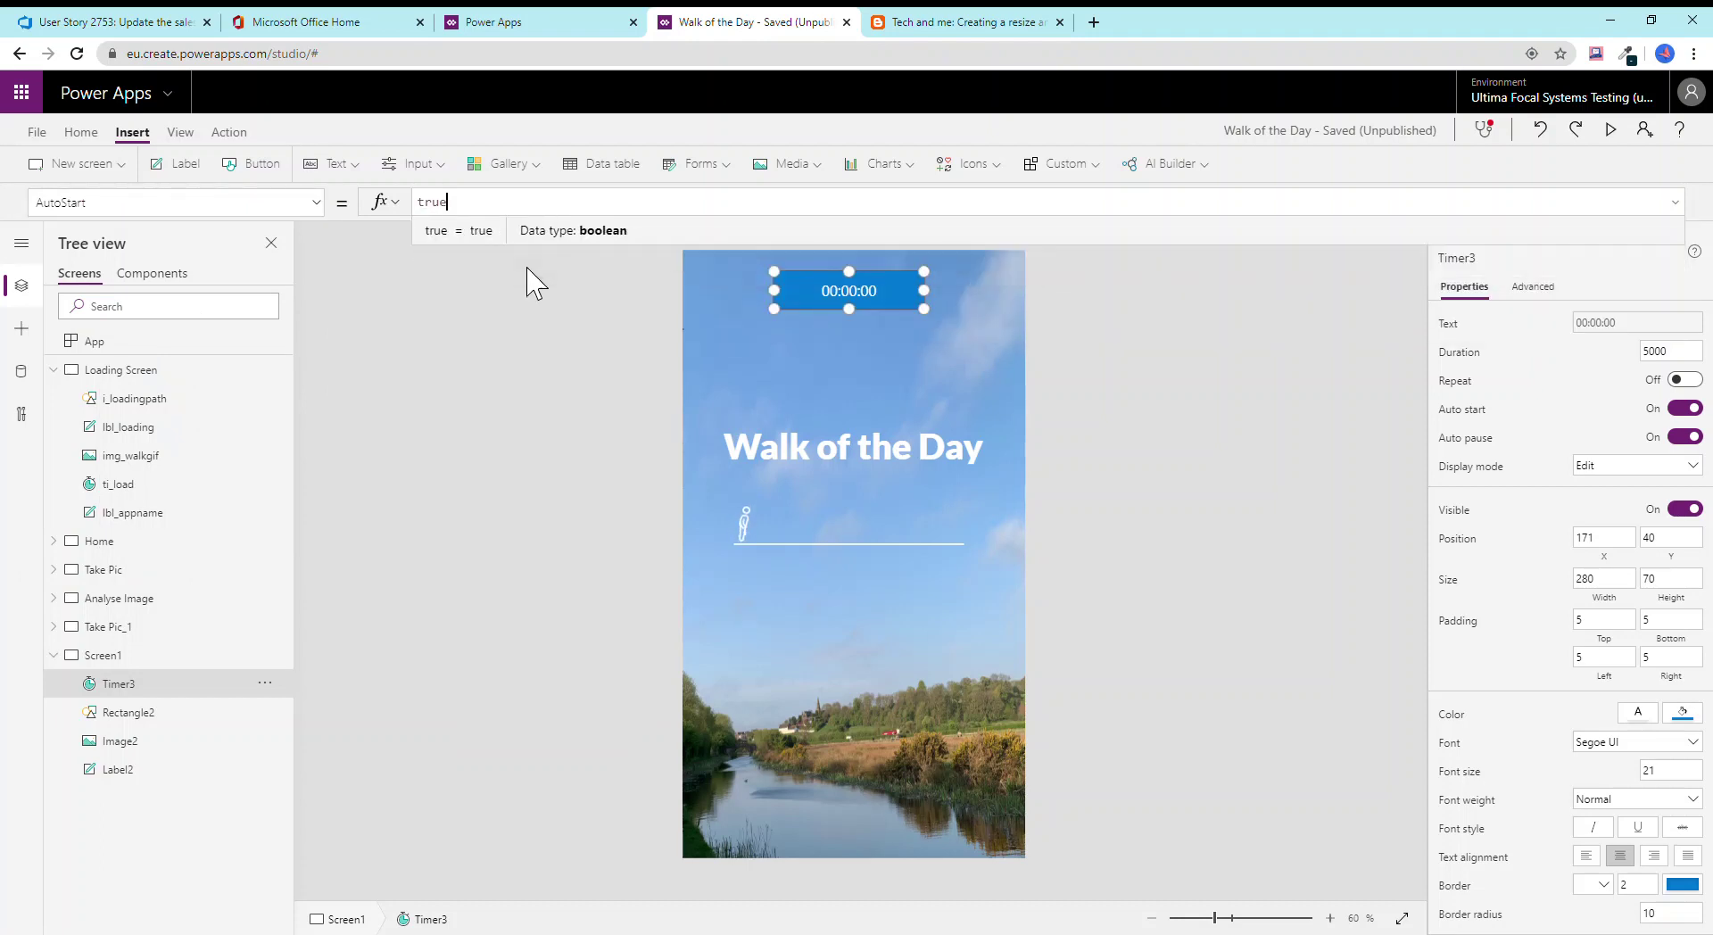
pyautogui.click(765, 329)
# Set the timer's OnTimerEnd property to Navigate(Home, ScreenTransition.Fade).
pyautogui.click(796, 296)
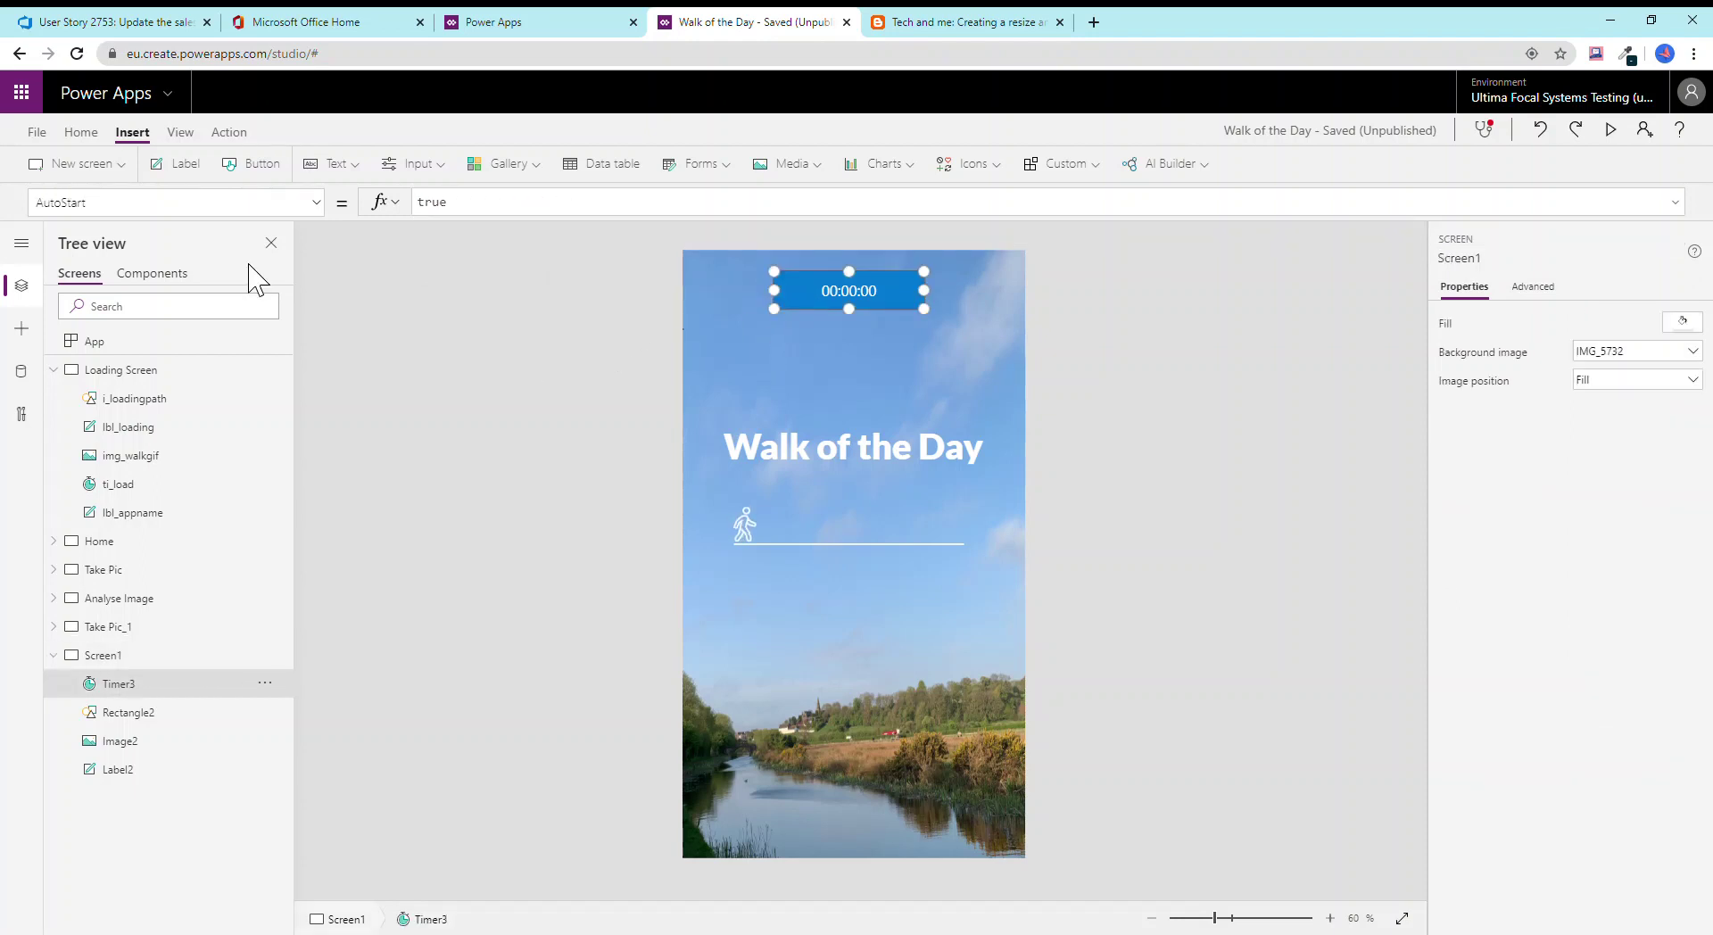
pyautogui.click(317, 203)
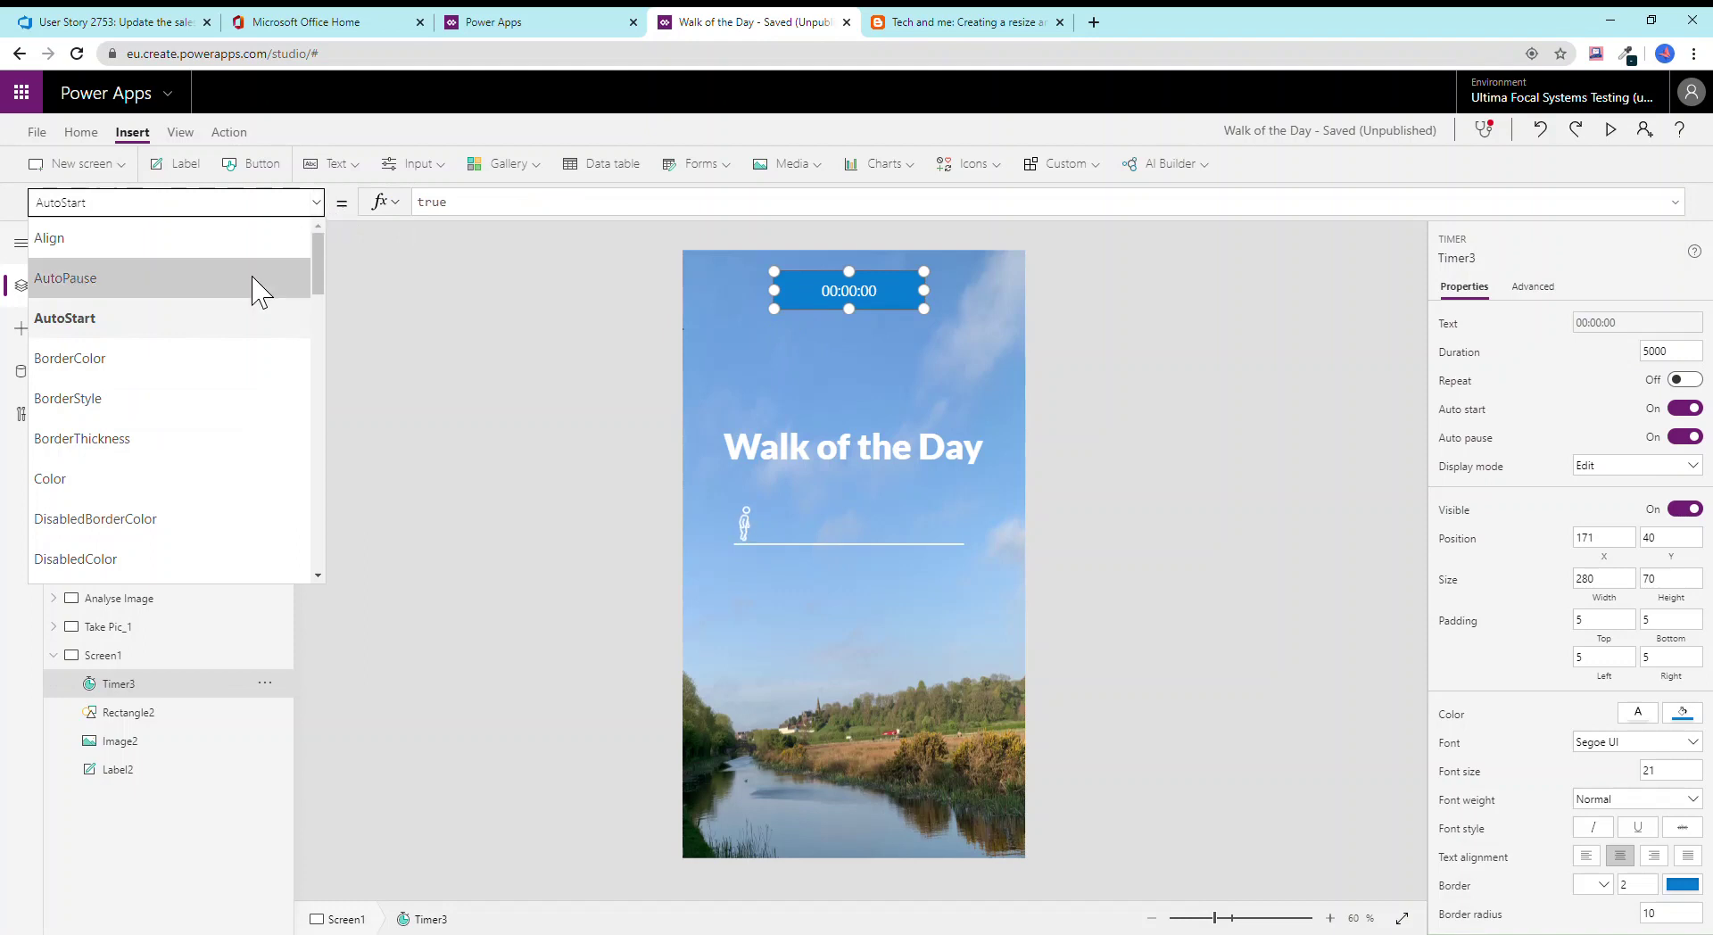
pyautogui.moveTo(321, 252); pyautogui.dragTo(301, 387)
pyautogui.click(210, 374)
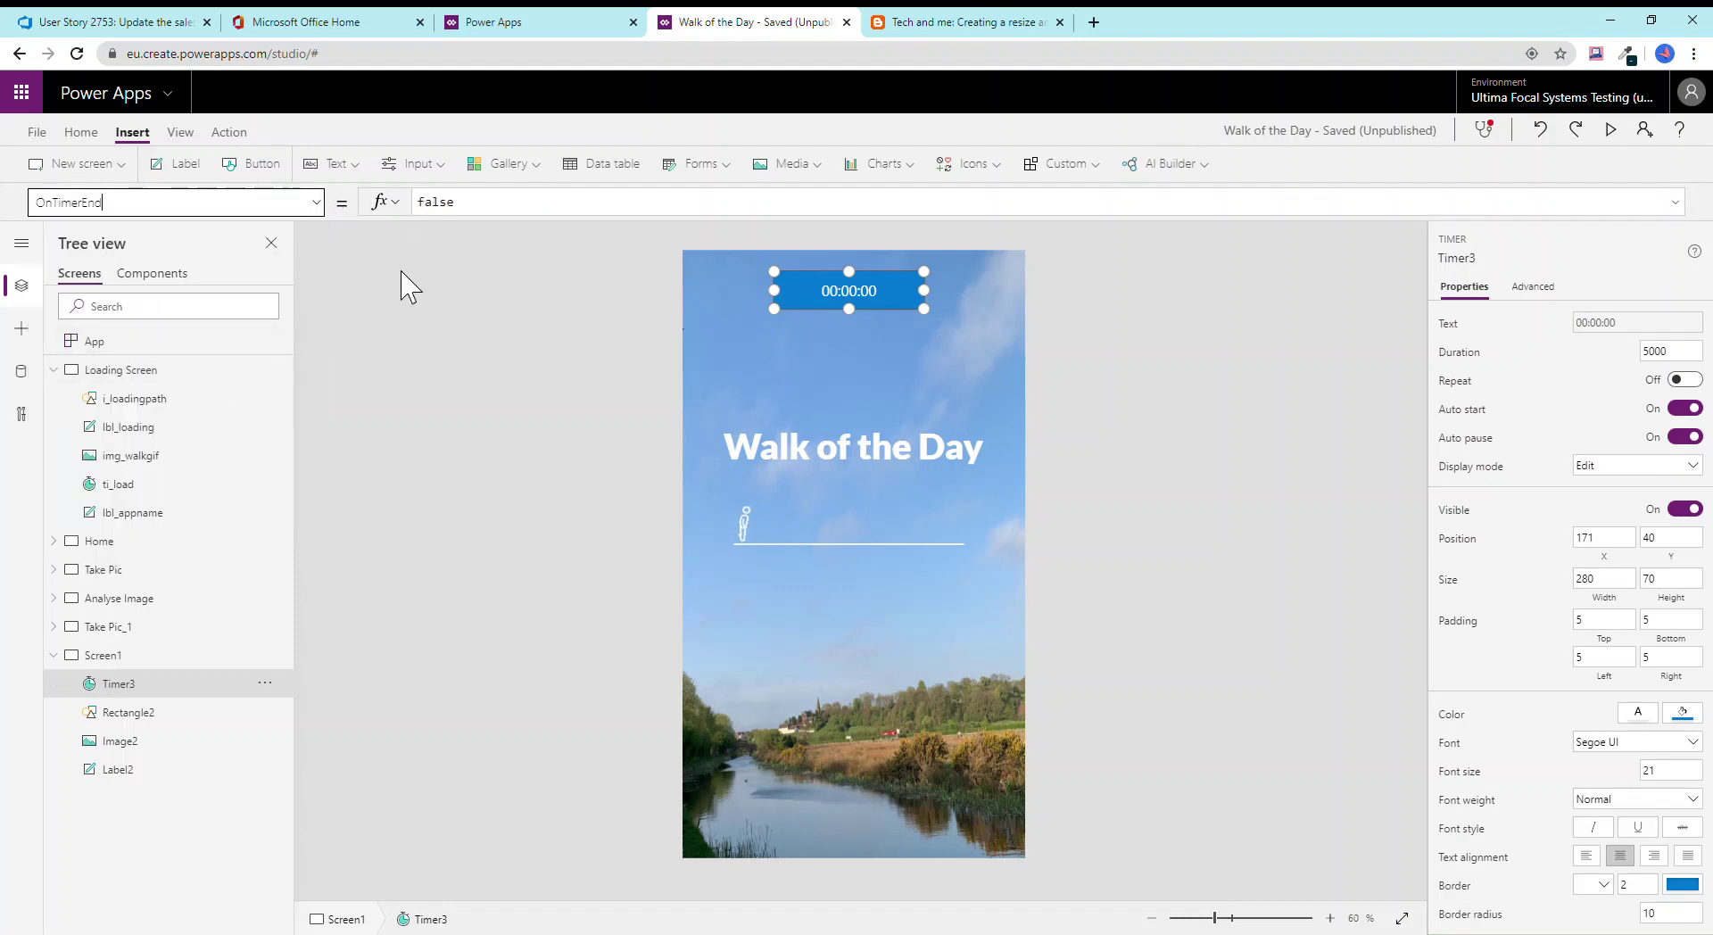
pyautogui.doubleClick(480, 221)
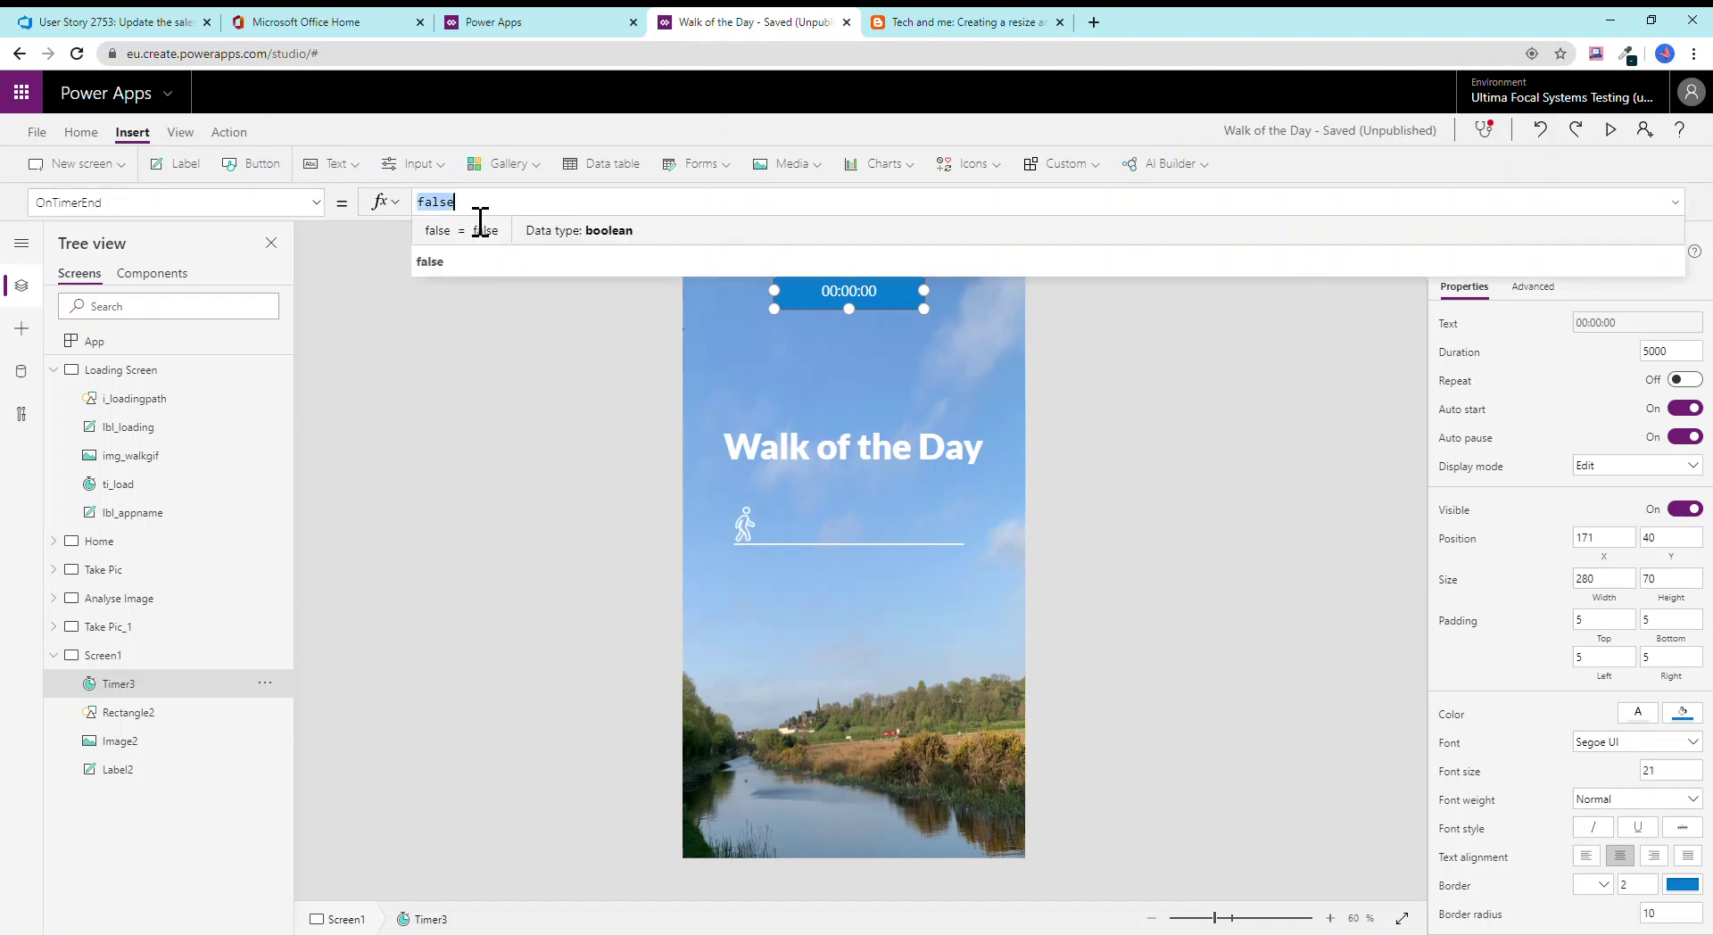
pyautogui.write('navi')
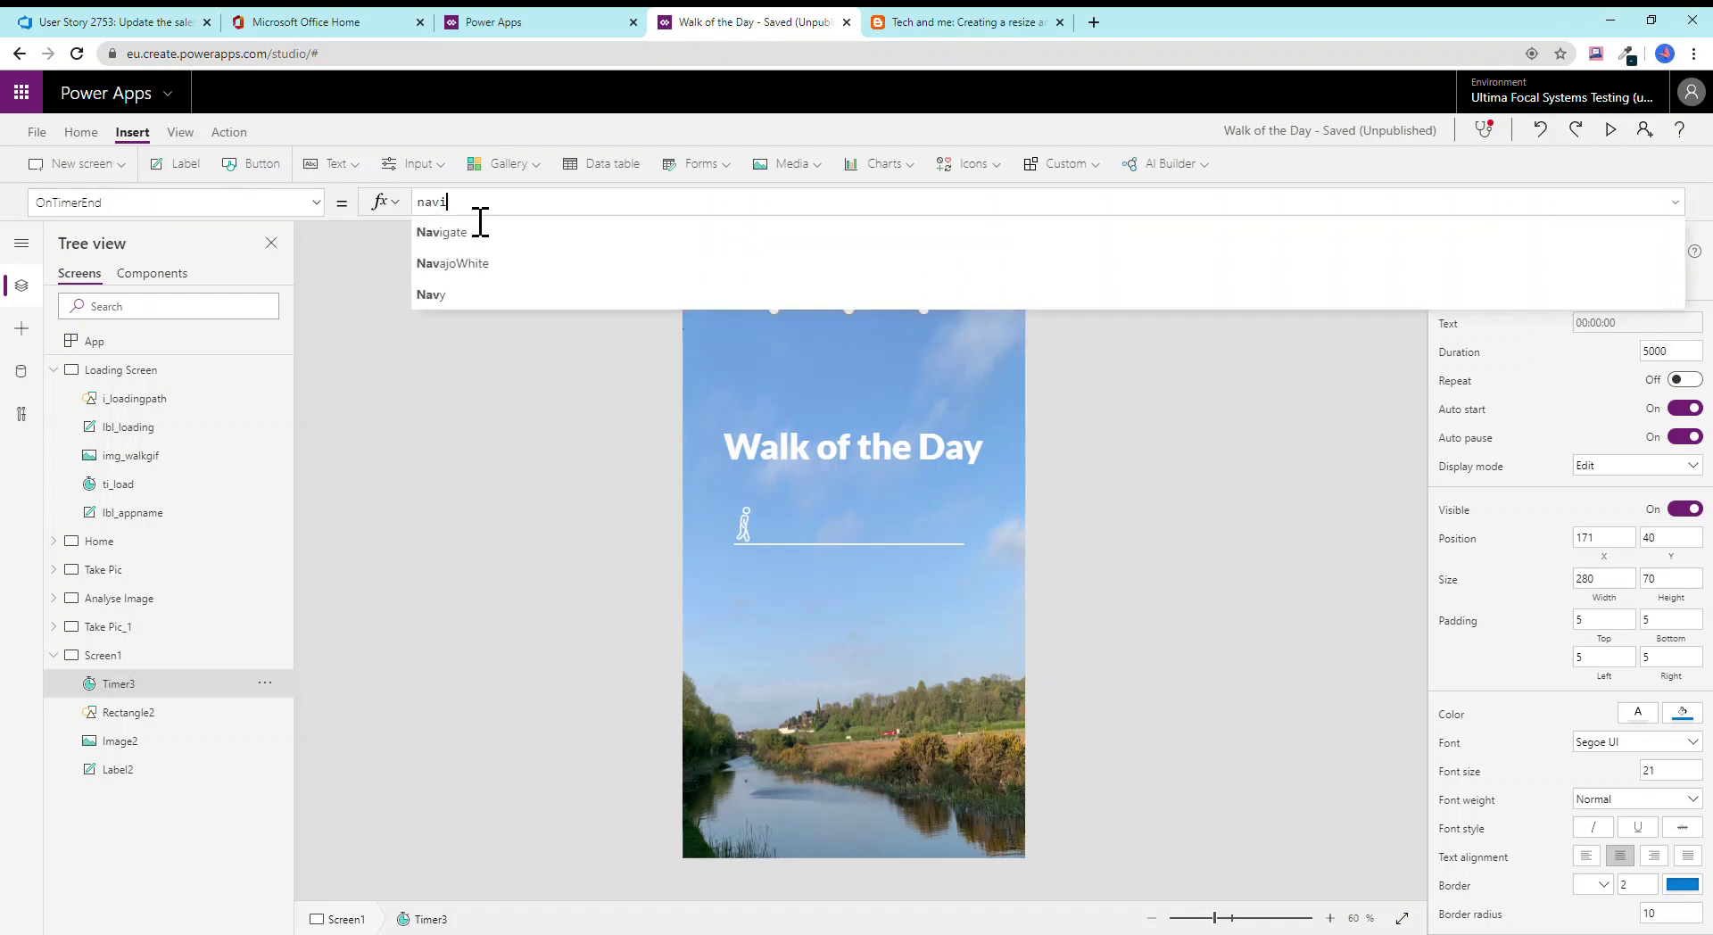
pyautogui.press('Tab')
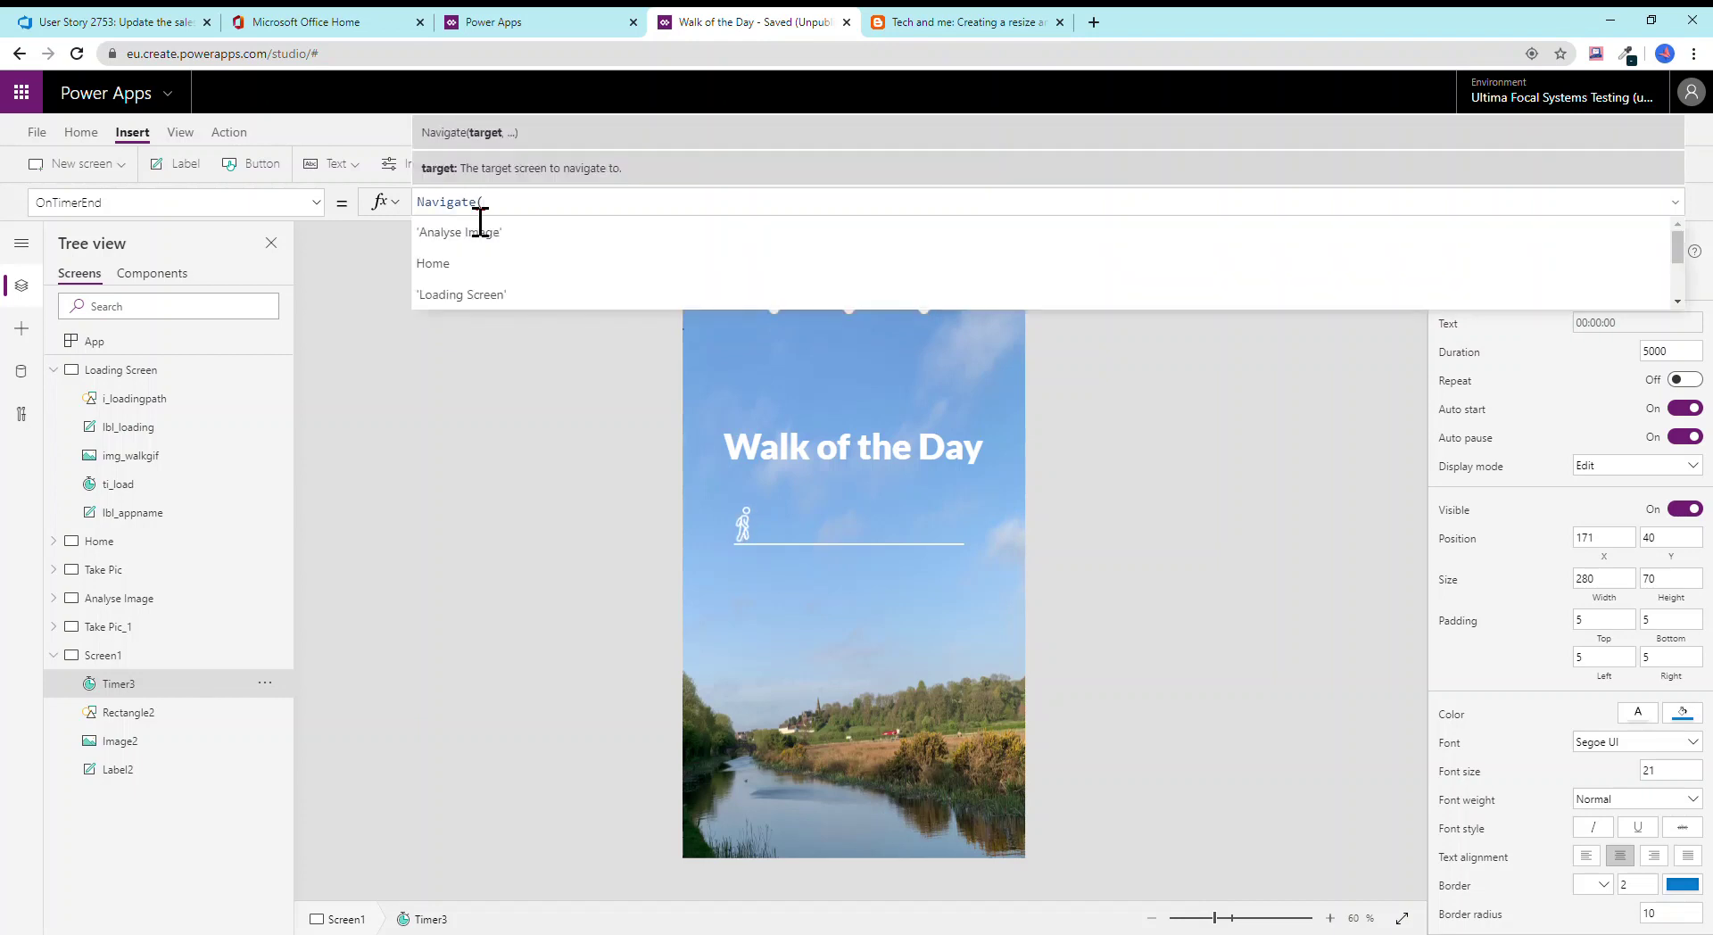
pyautogui.click(474, 263)
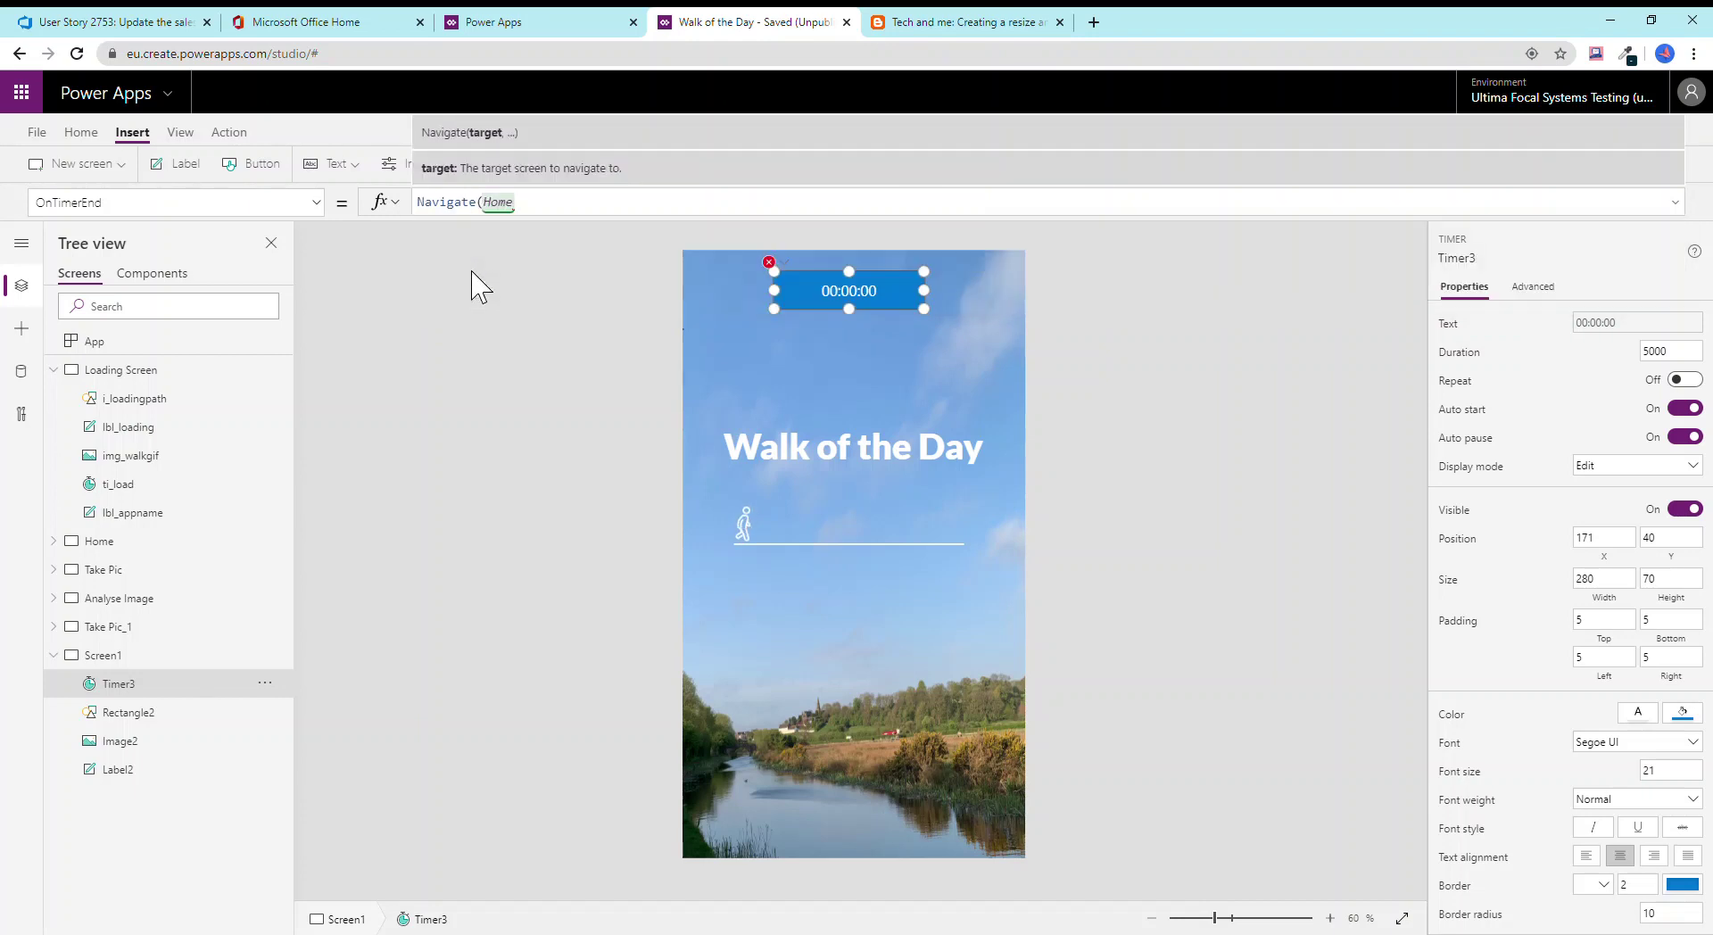
pyautogui.write(',')
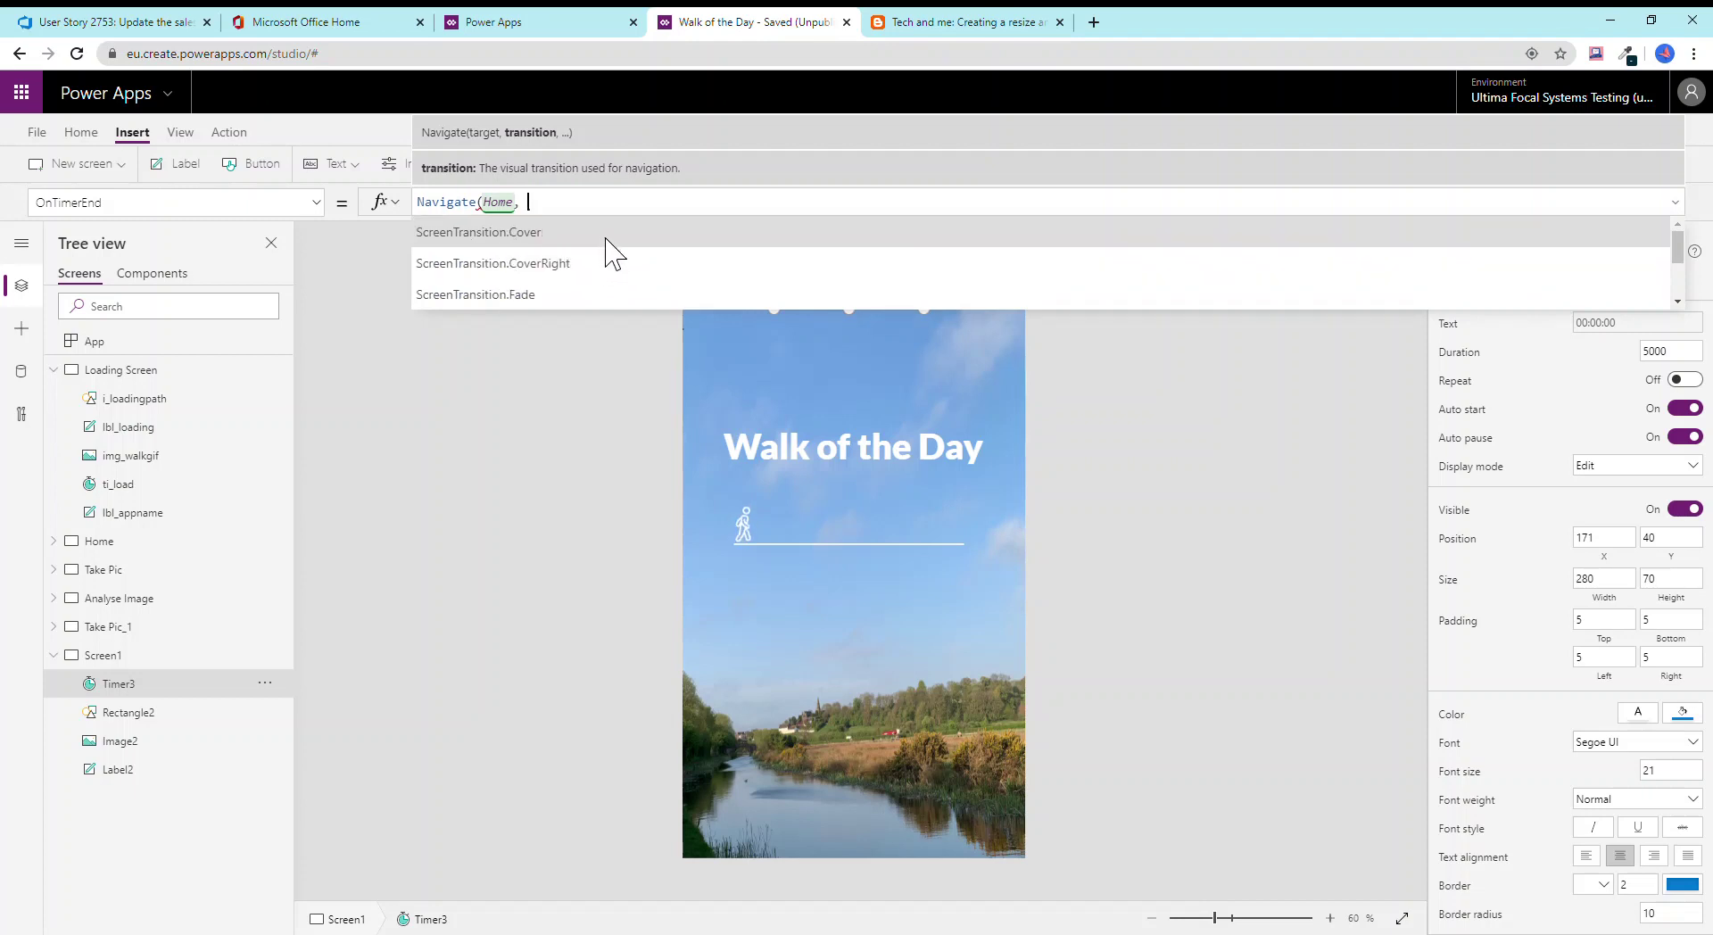
pyautogui.click(573, 294)
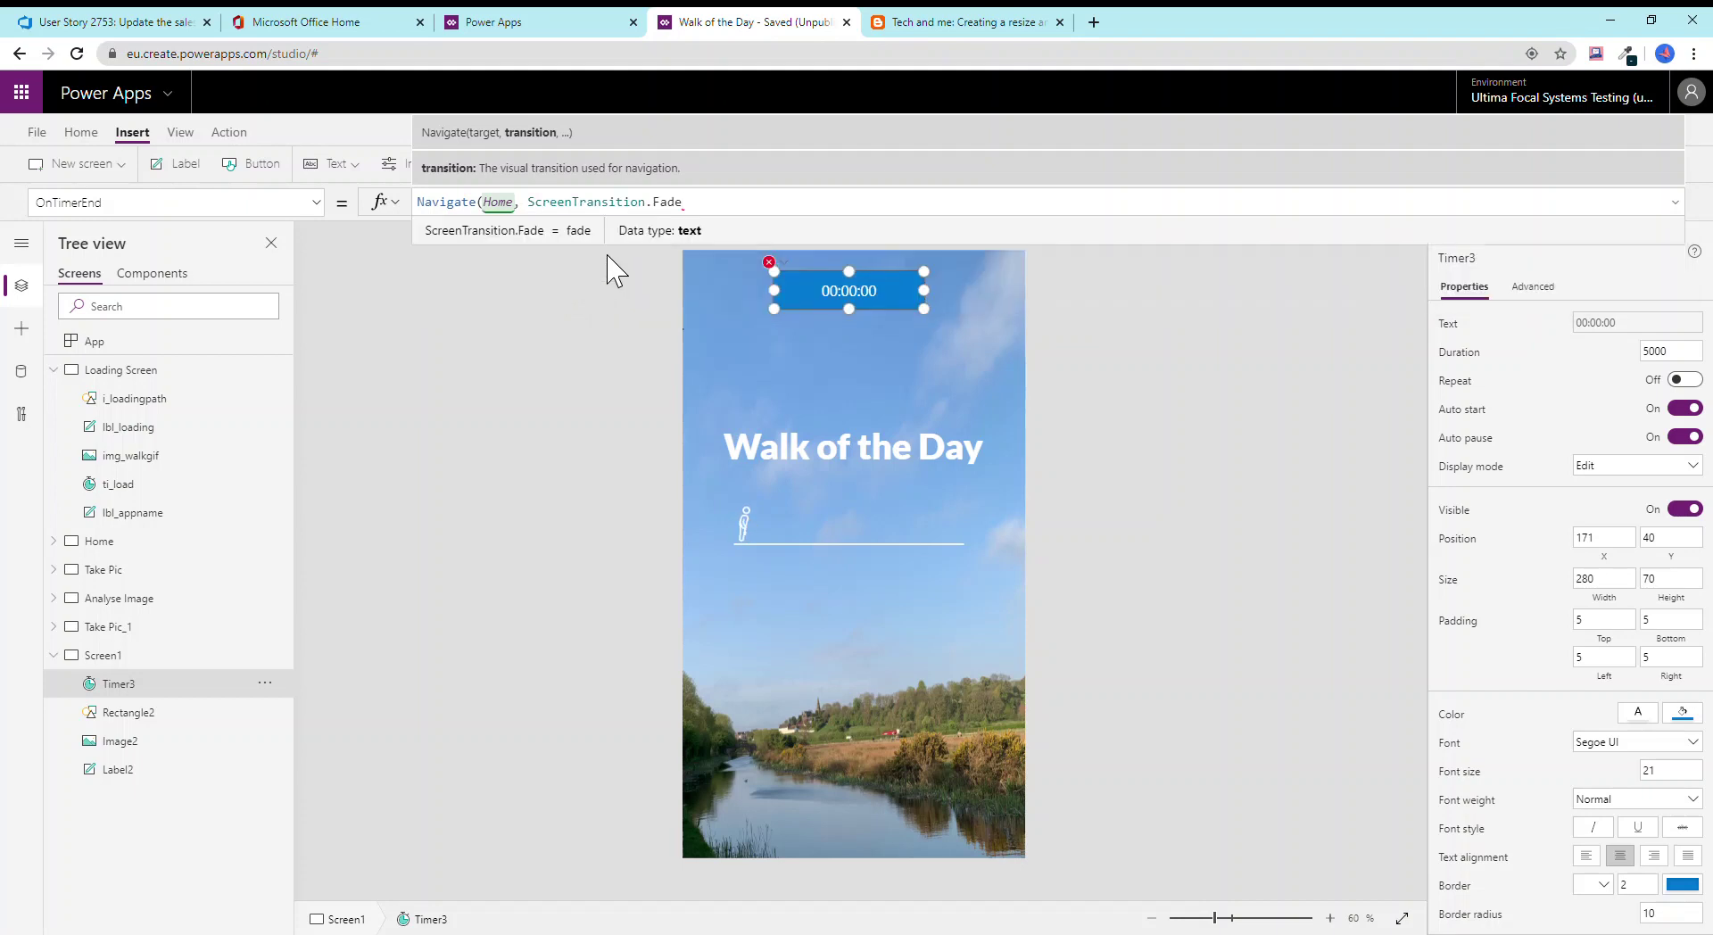
pyautogui.write(')')
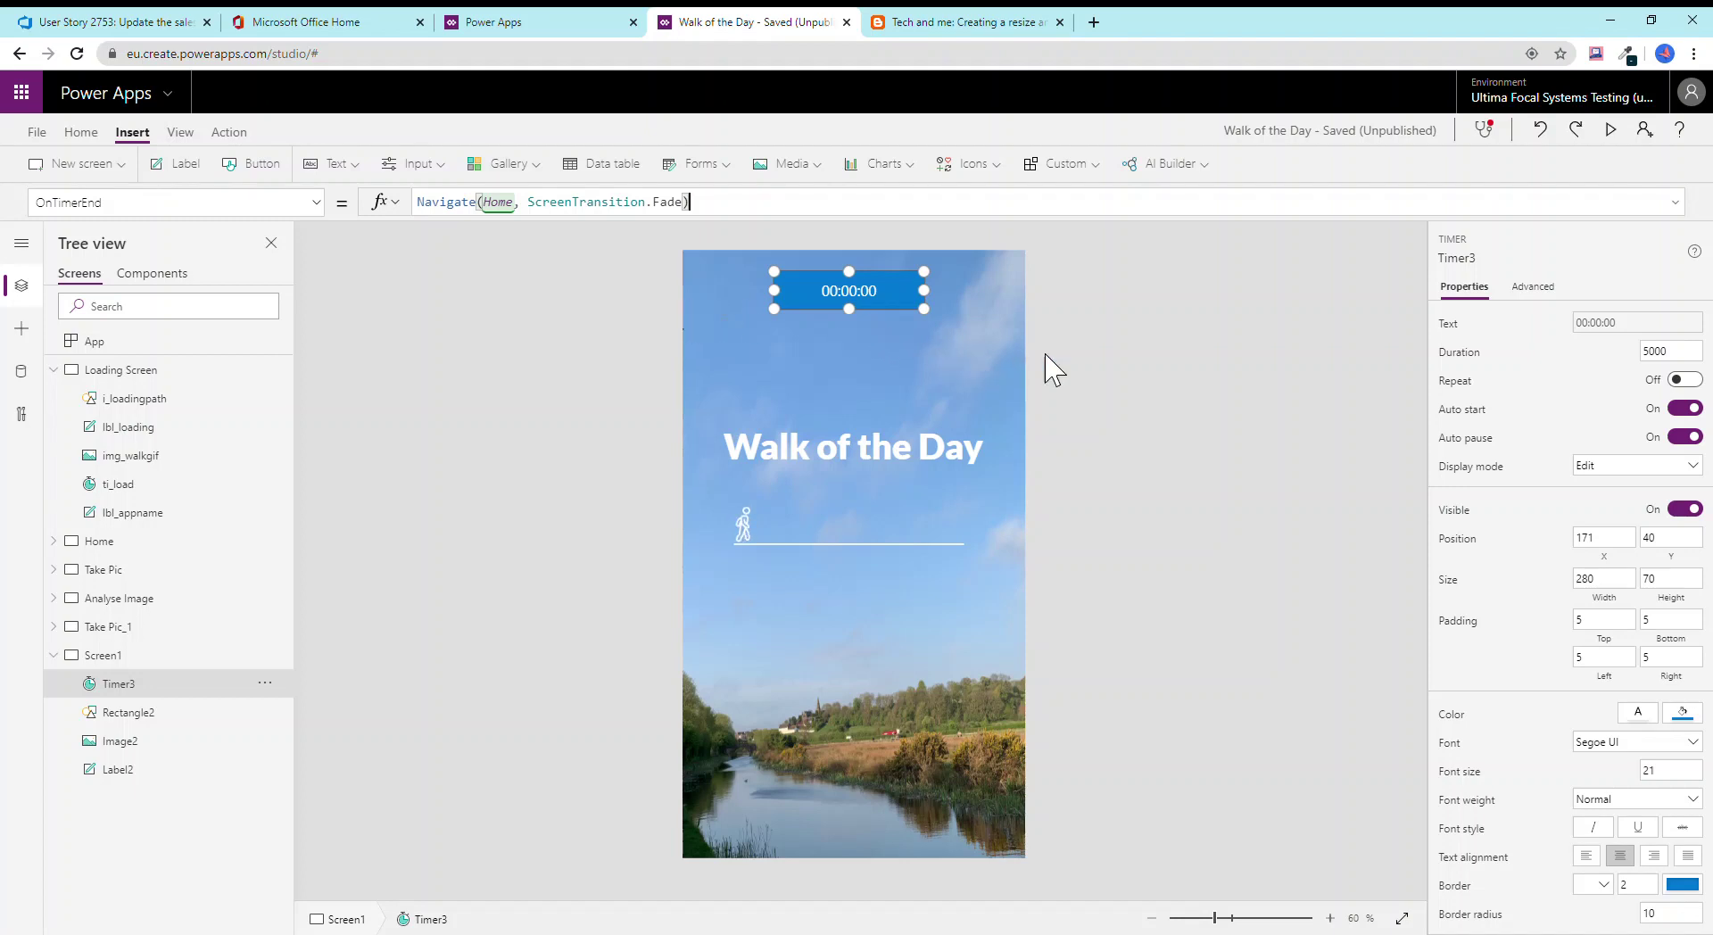
pyautogui.click(1137, 356)
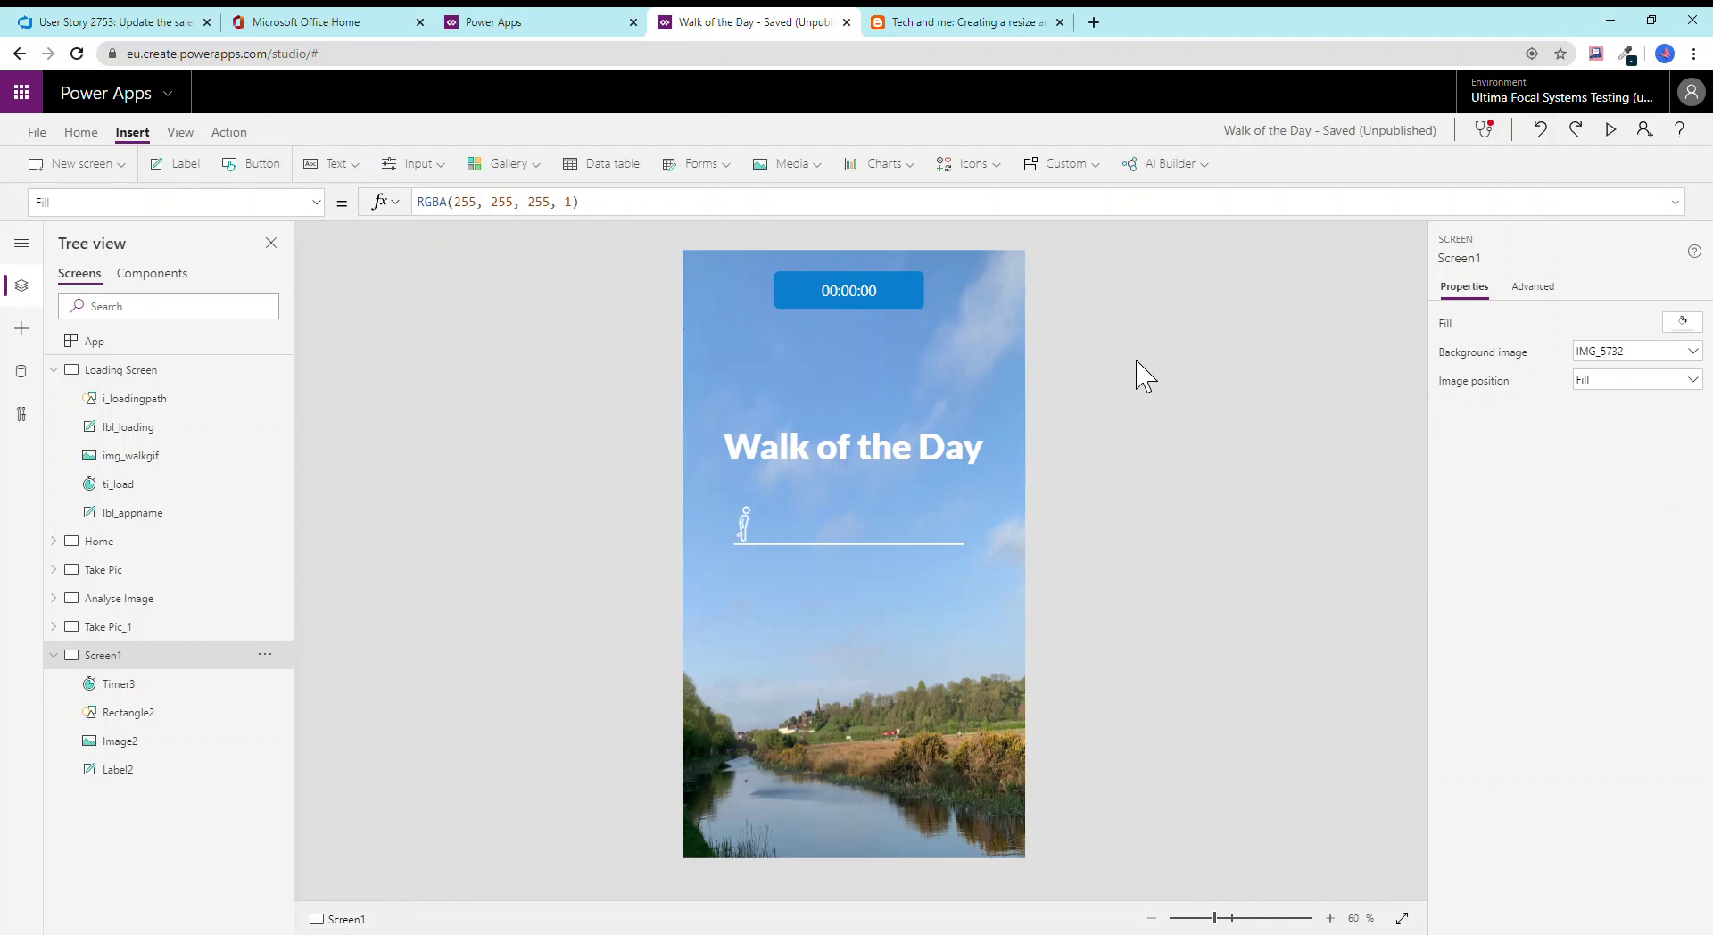
# Insert a label just beneath the white line, about 446 wide and 58 high, at about X 88, Y 551.
pyautogui.click(753, 539)
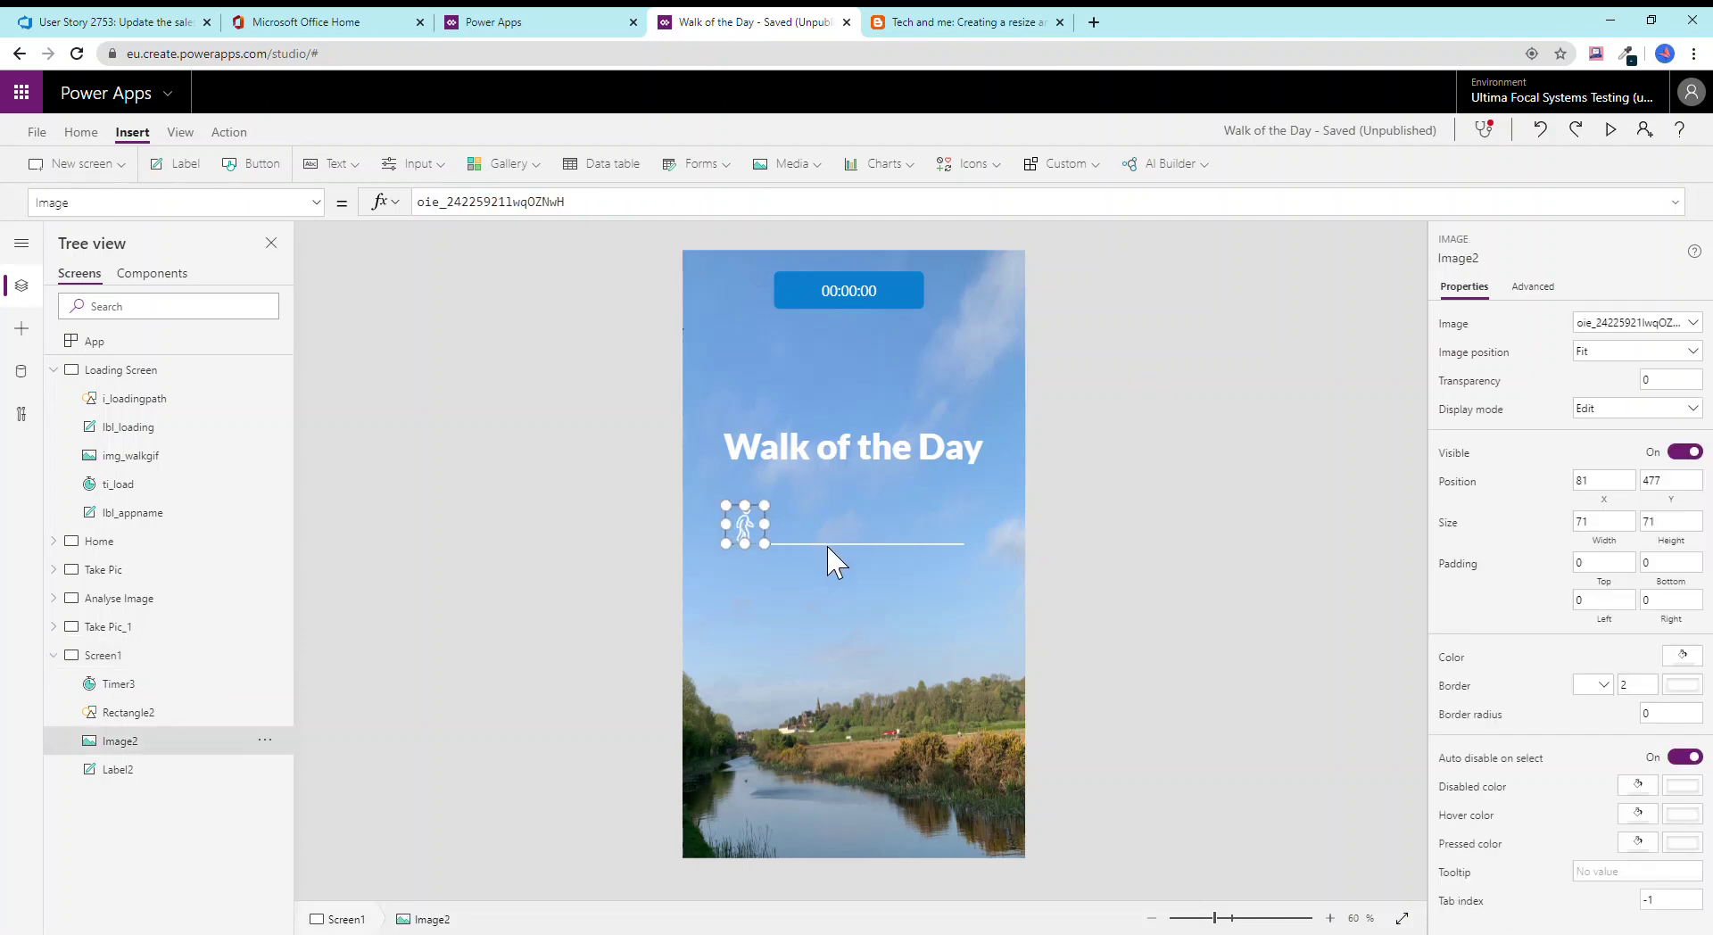
pyautogui.click(346, 294)
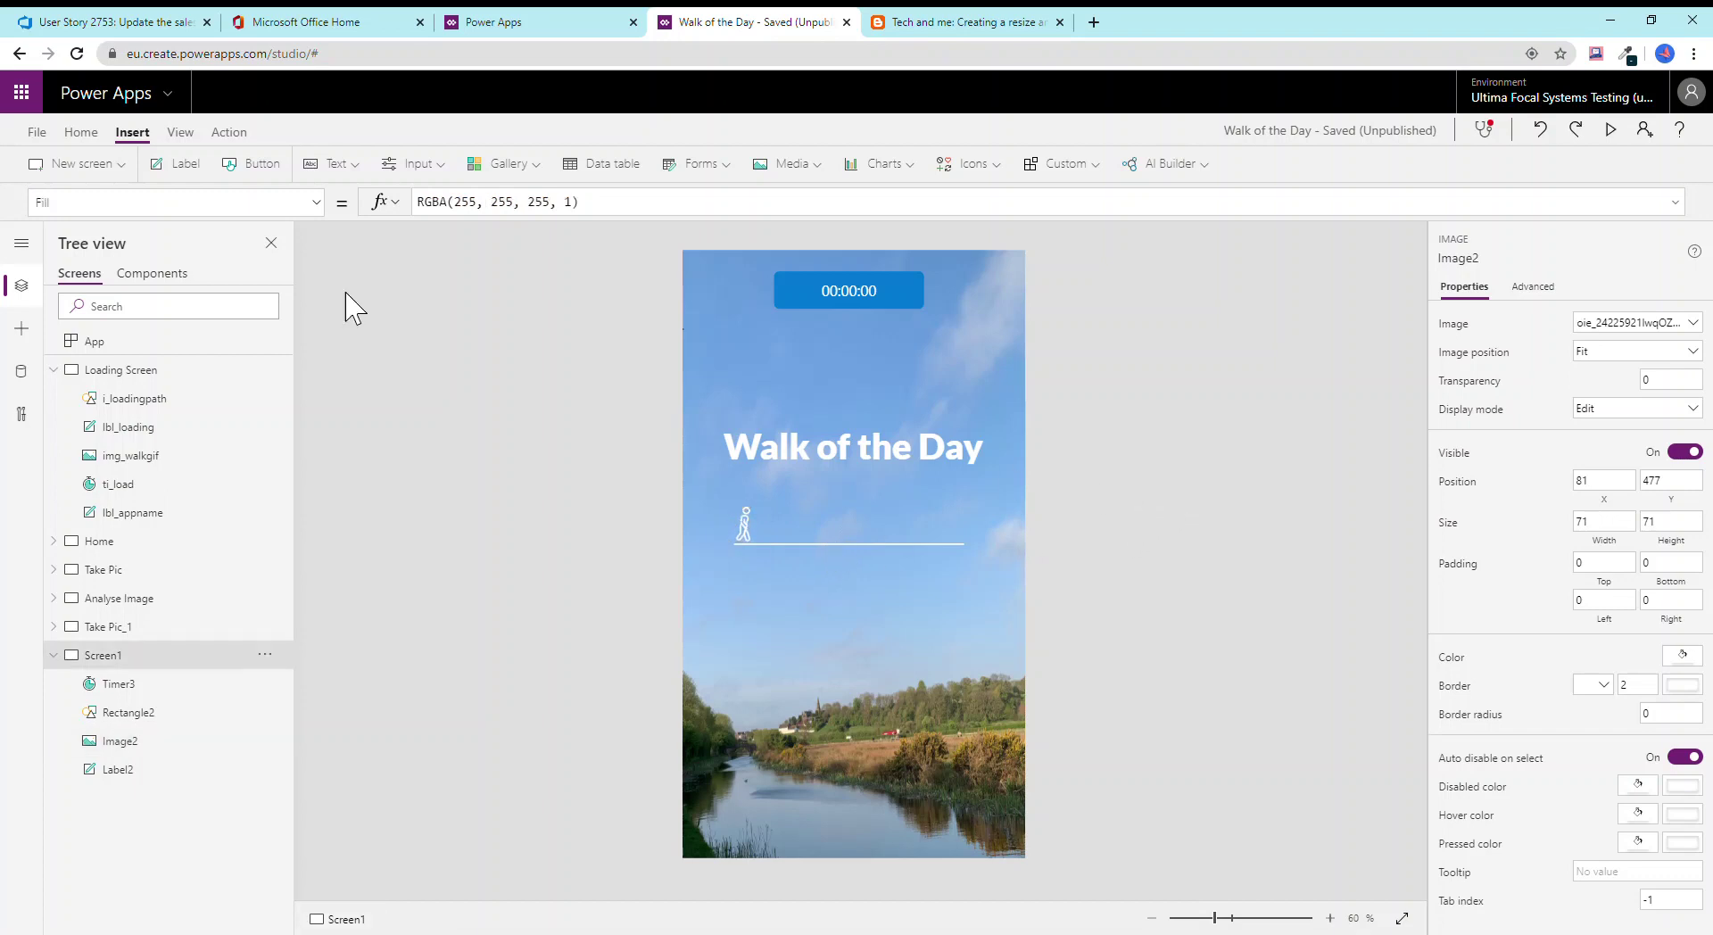
pyautogui.click(178, 165)
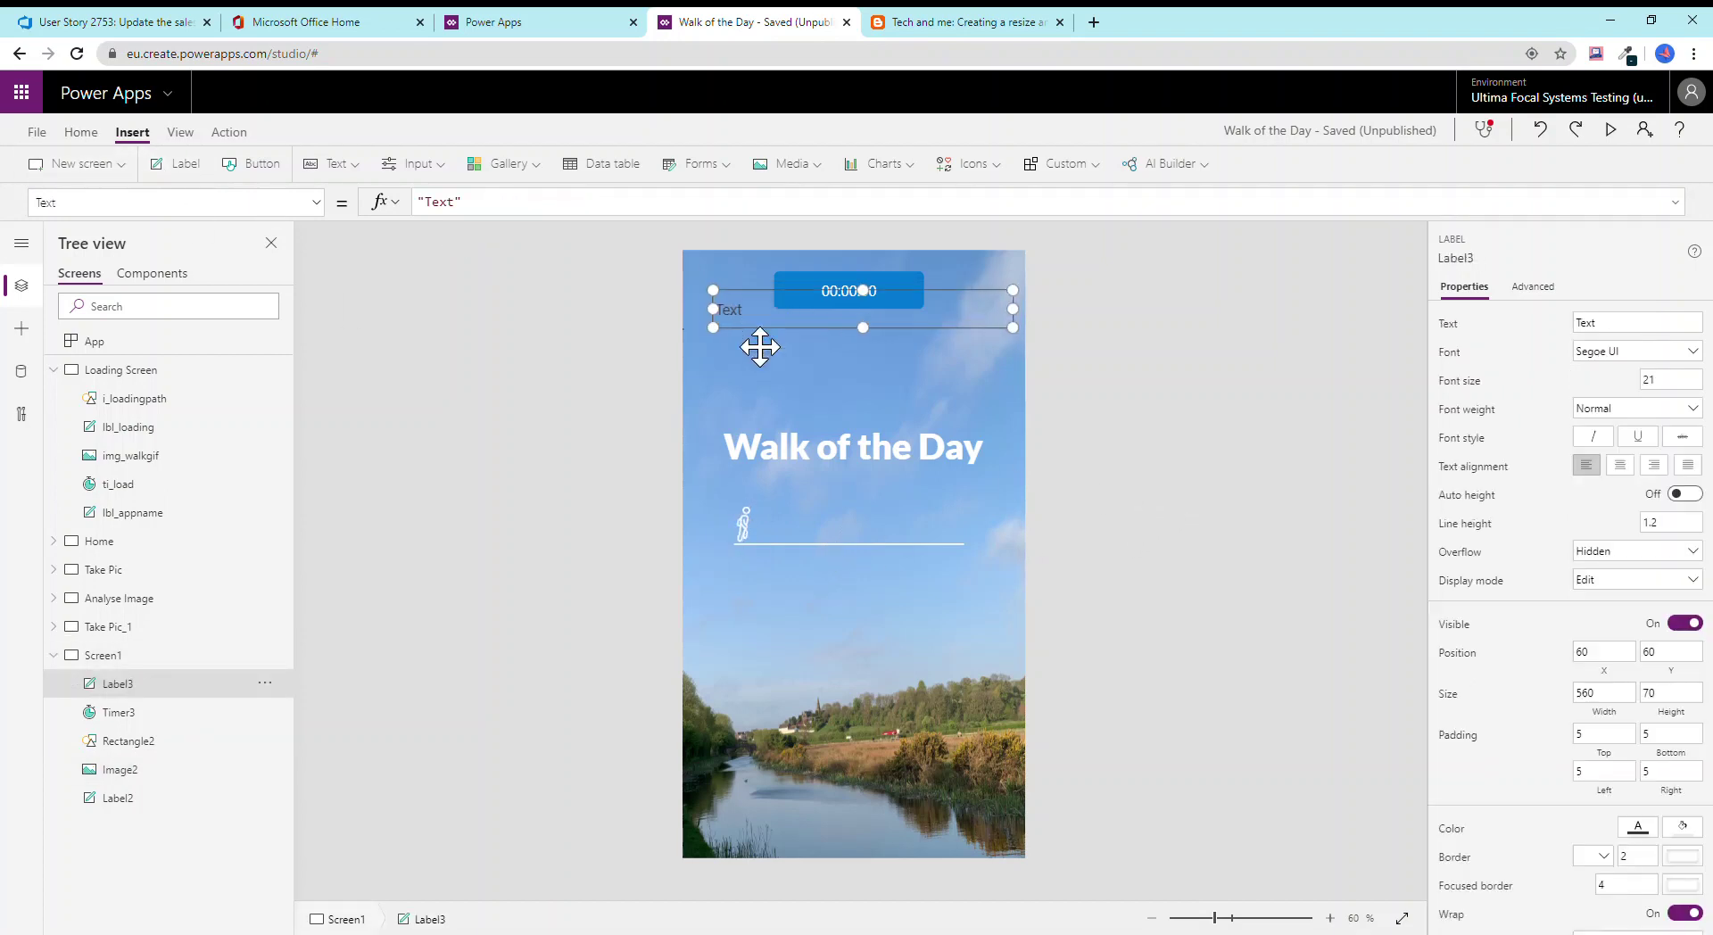
pyautogui.moveTo(760, 347); pyautogui.dragTo(772, 602)
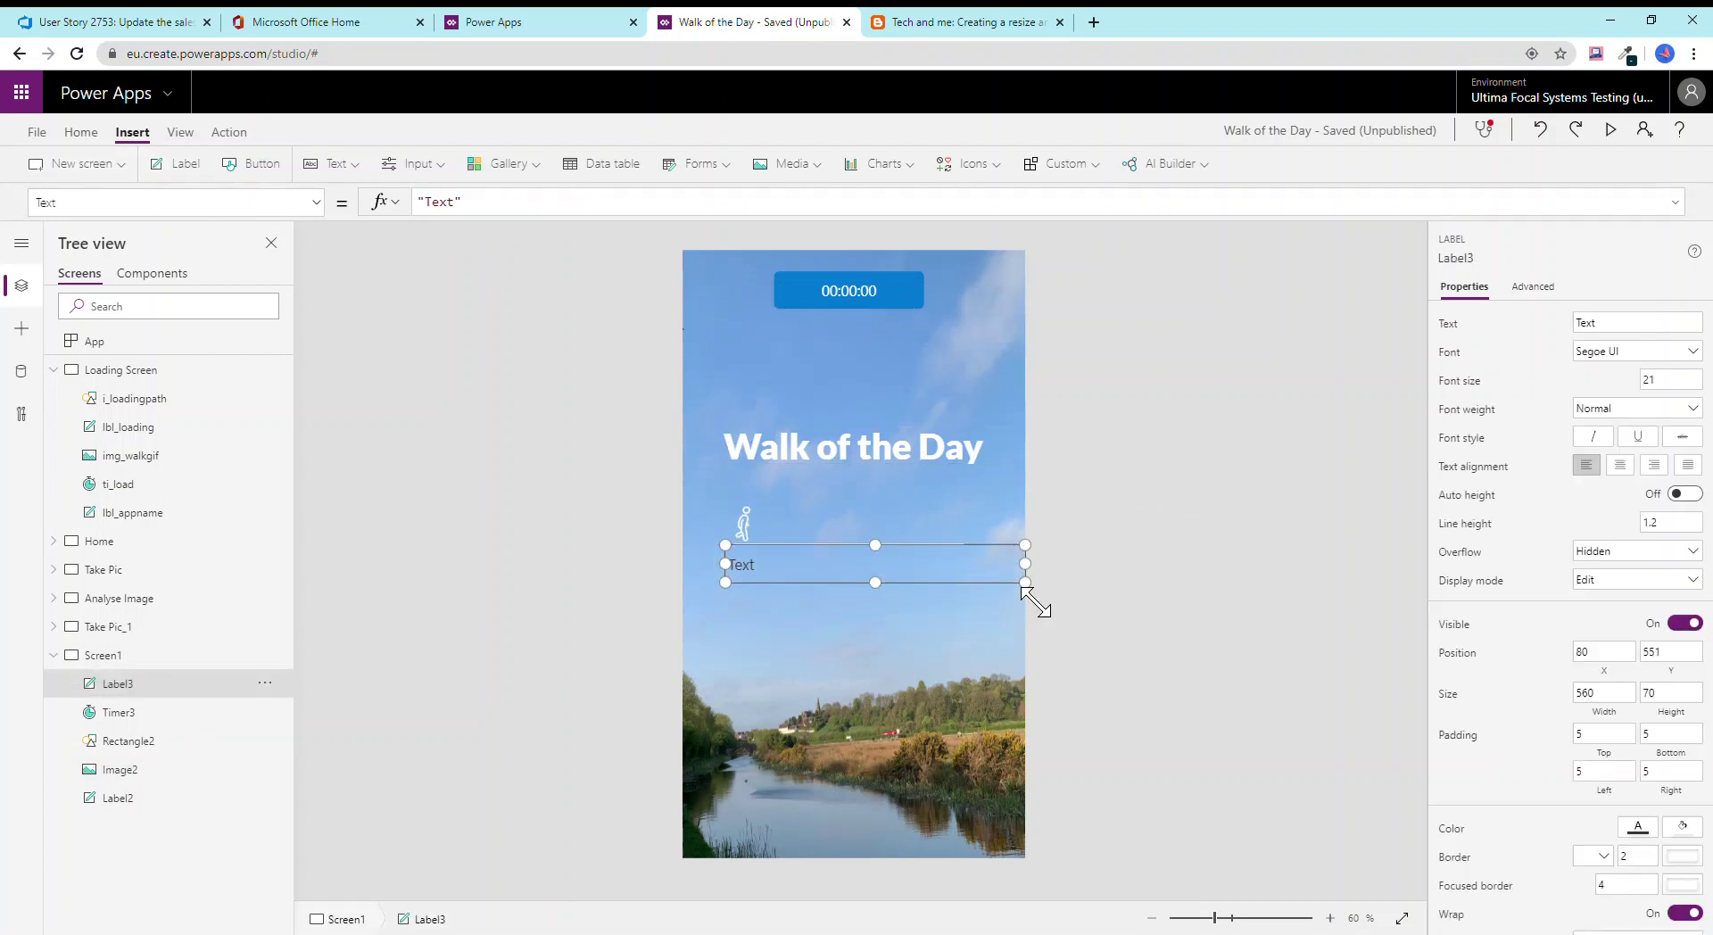
pyautogui.moveTo(1033, 596); pyautogui.dragTo(877, 580)
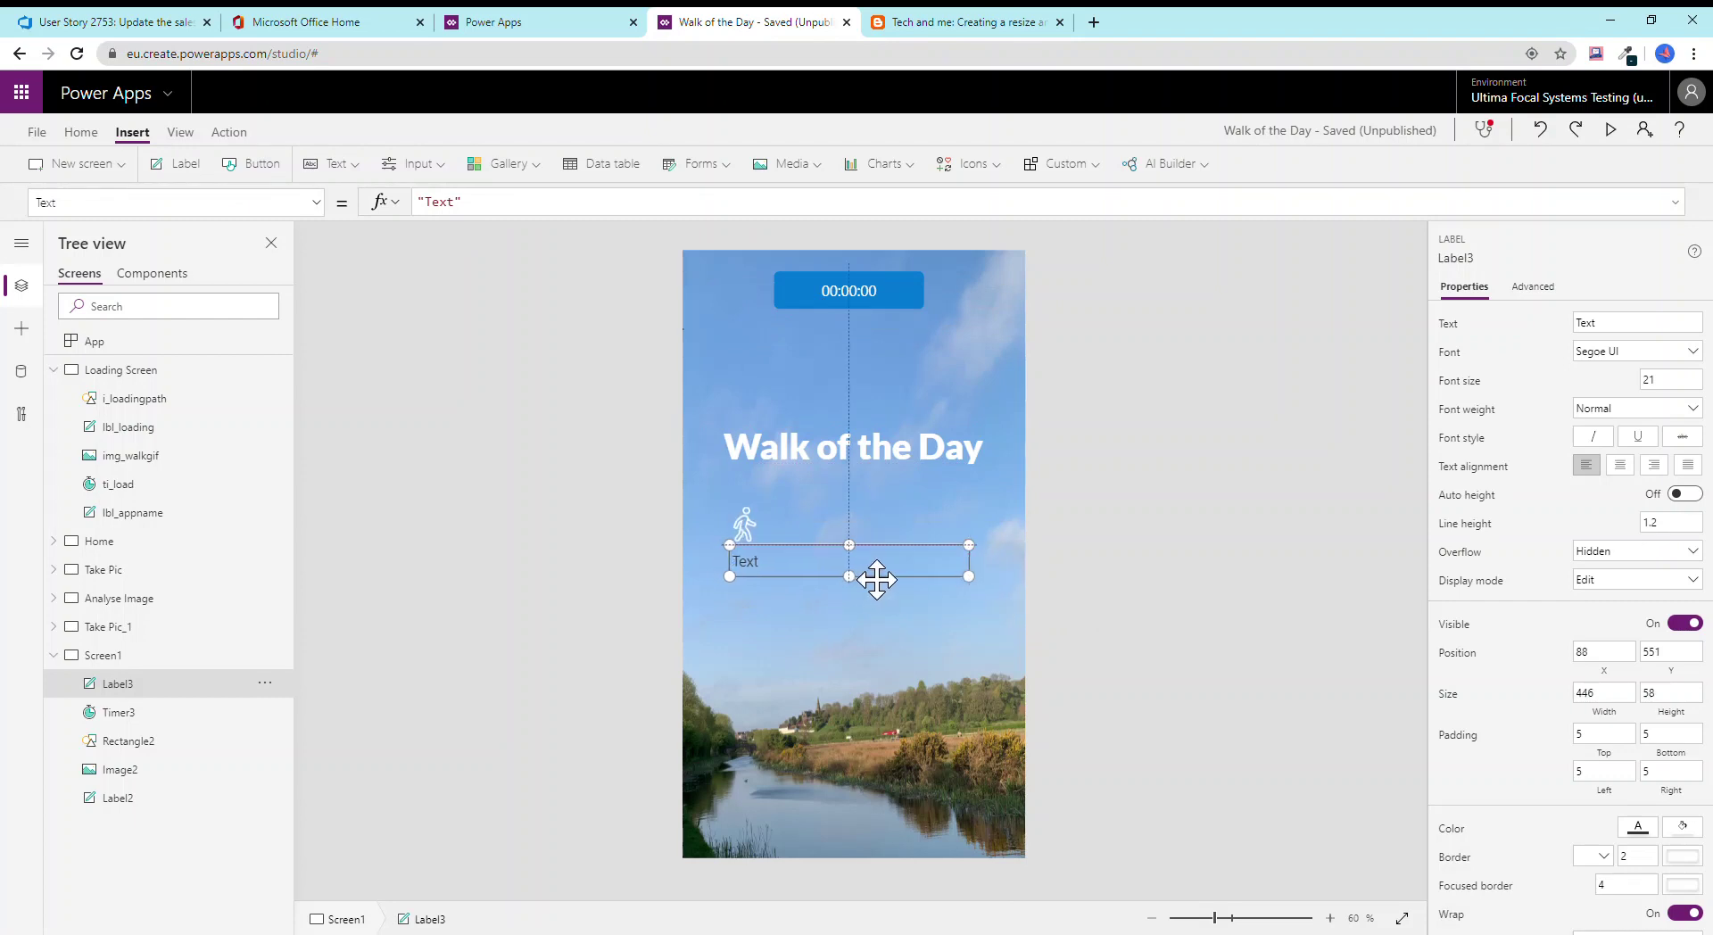
# Set the new label's text to "Loading...", centre-aligned and coloured white.
pyautogui.doubleClick(877, 580)
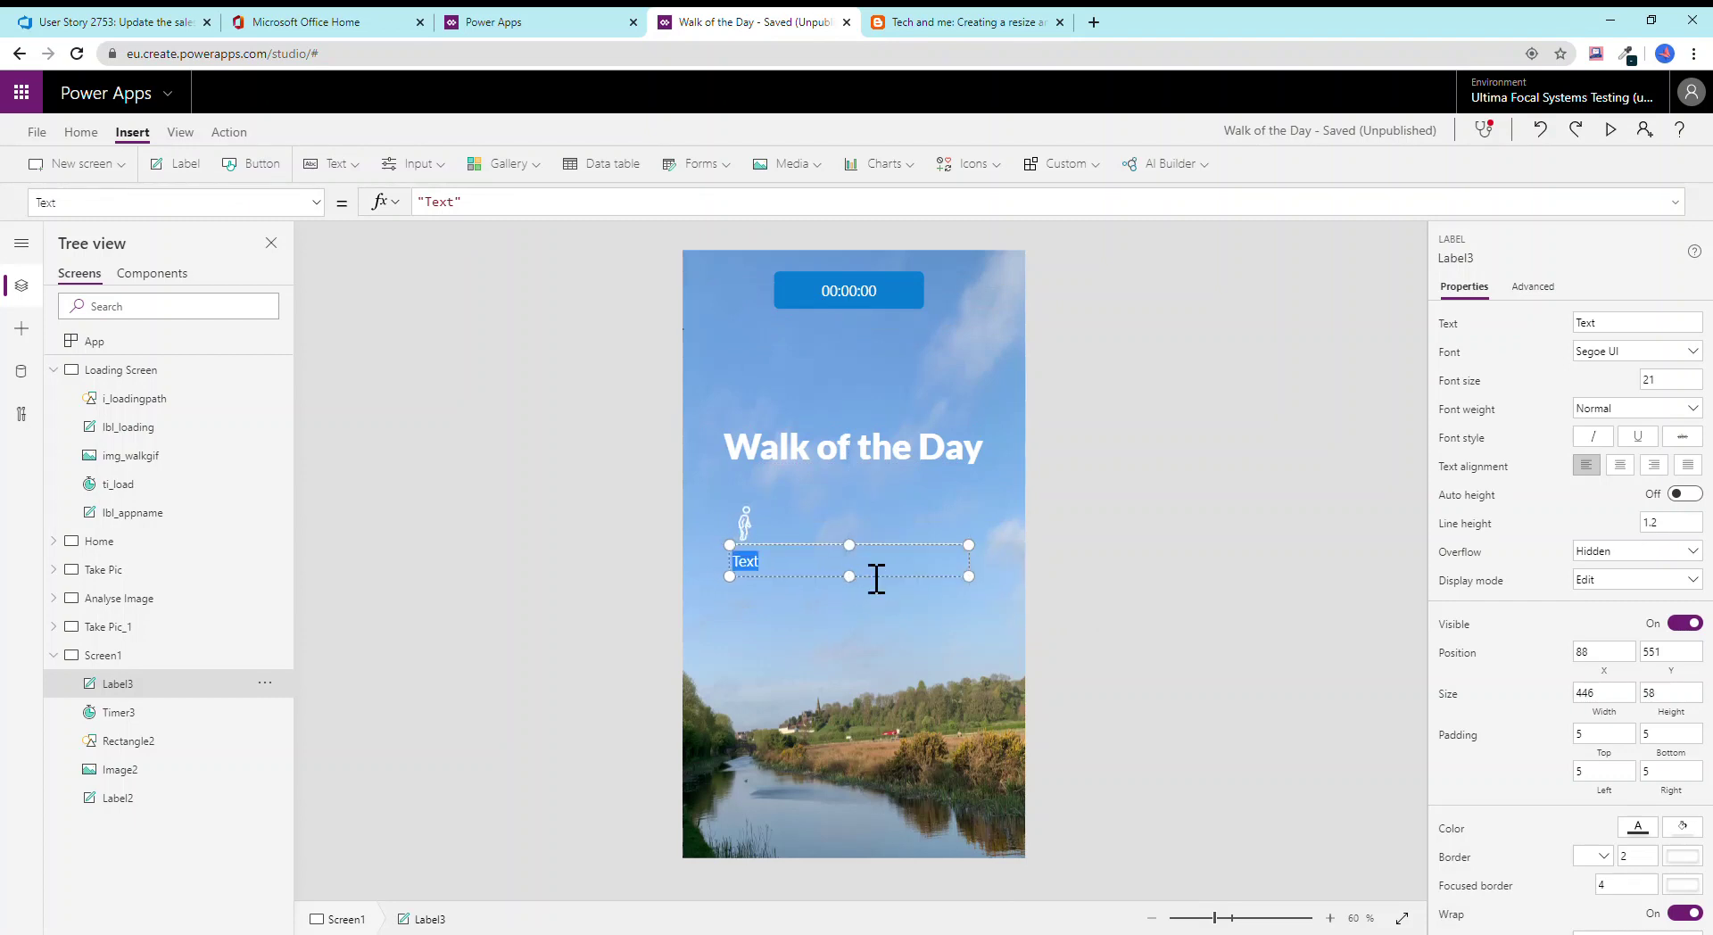
pyautogui.write('Loading...')
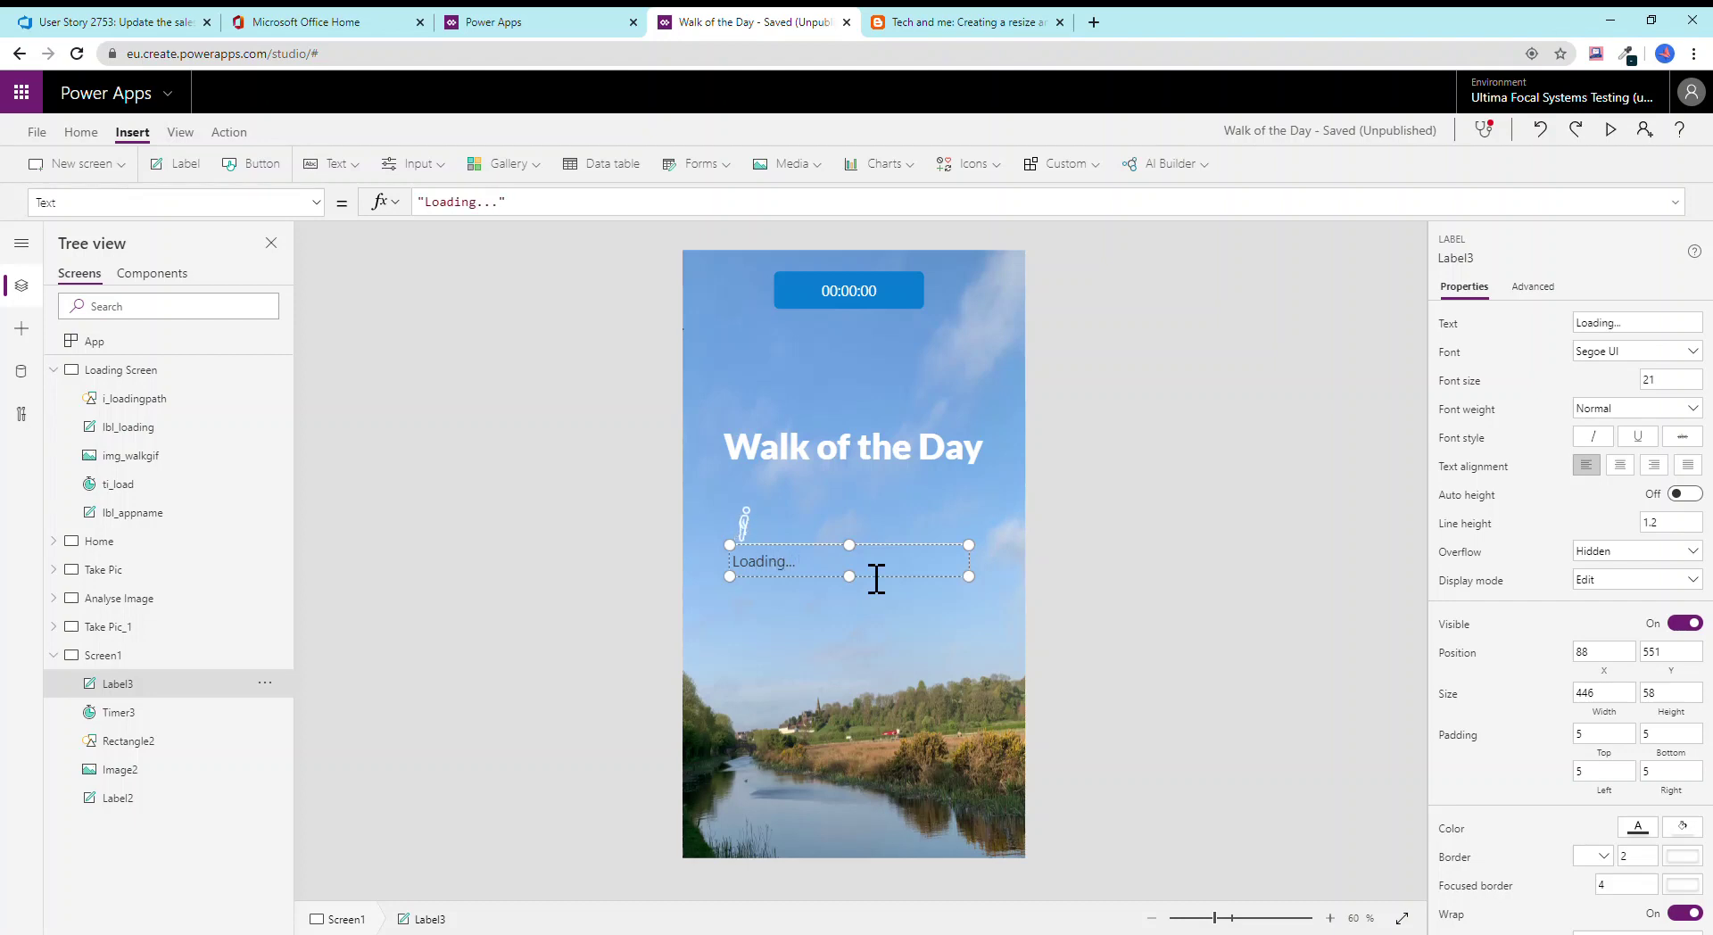
pyautogui.click(1620, 465)
pyautogui.scroll(-2, 1645, 714)
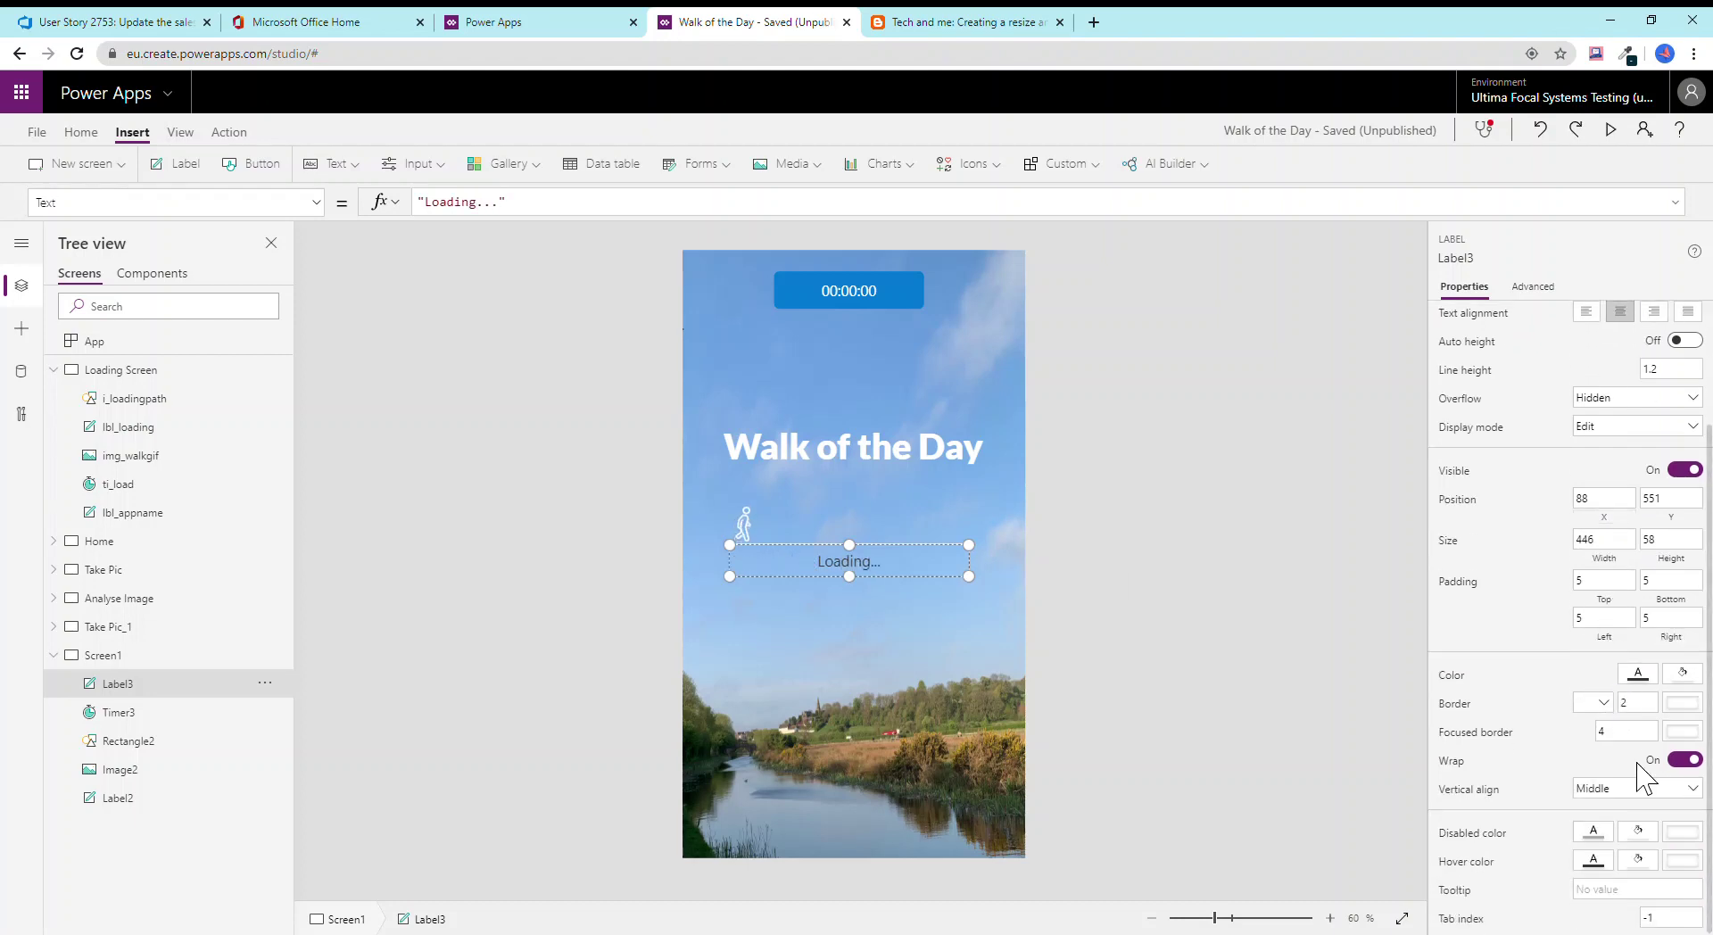
pyautogui.click(1638, 674)
pyautogui.click(1369, 789)
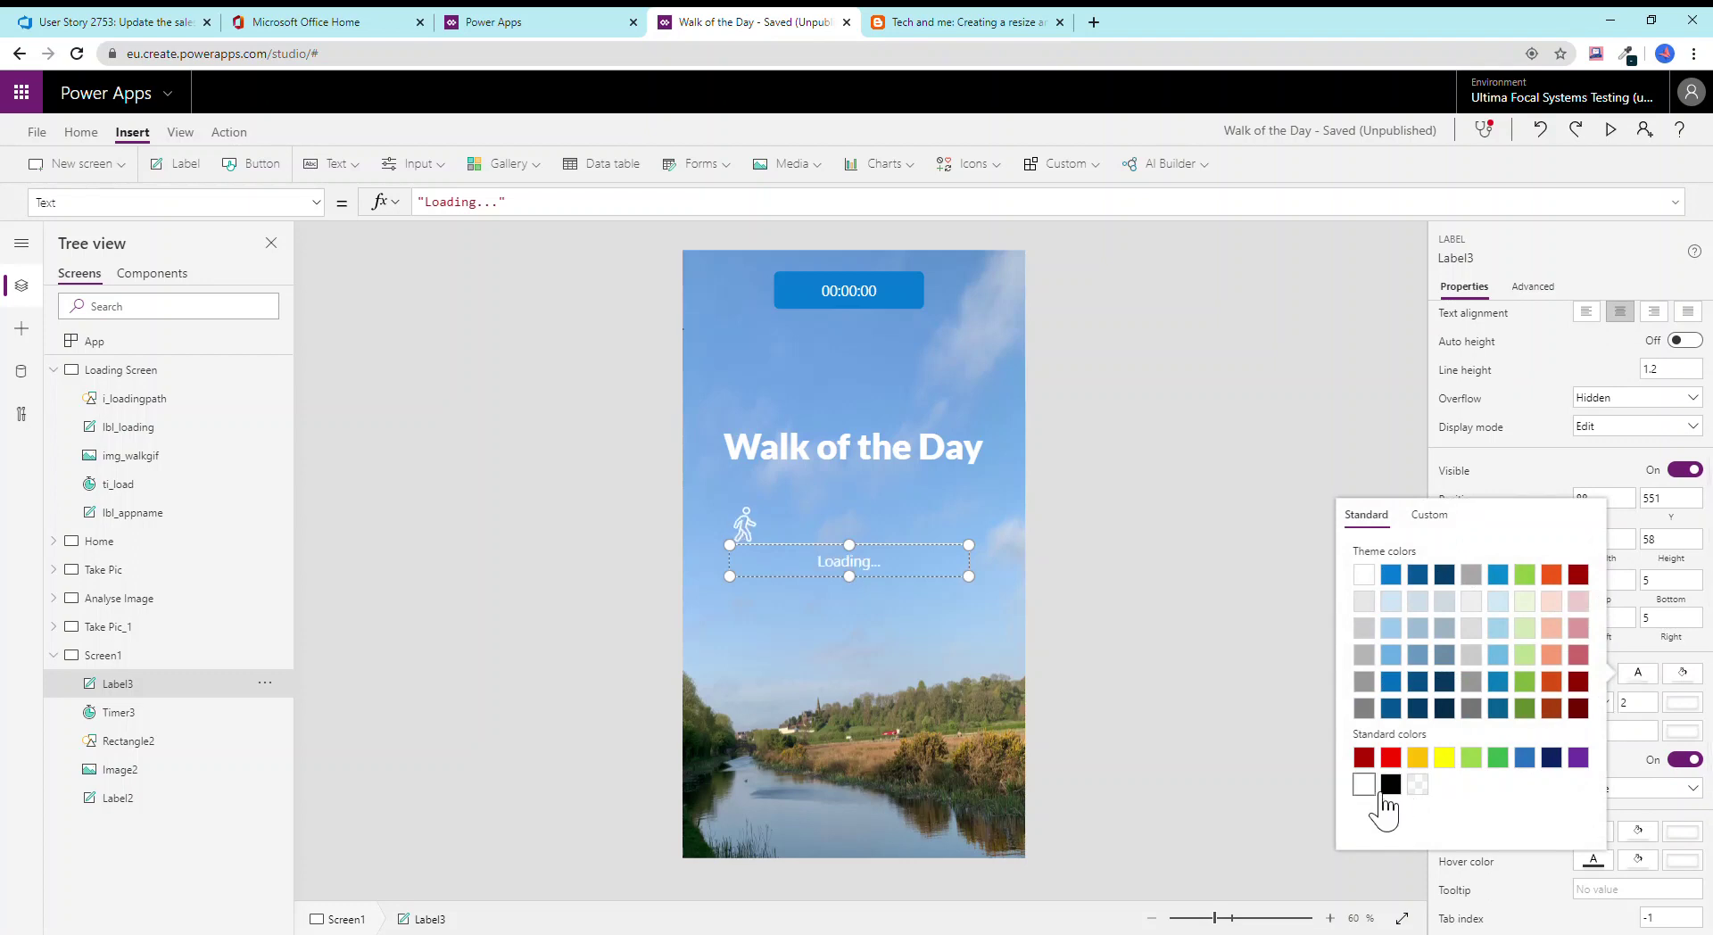
pyautogui.click(1202, 718)
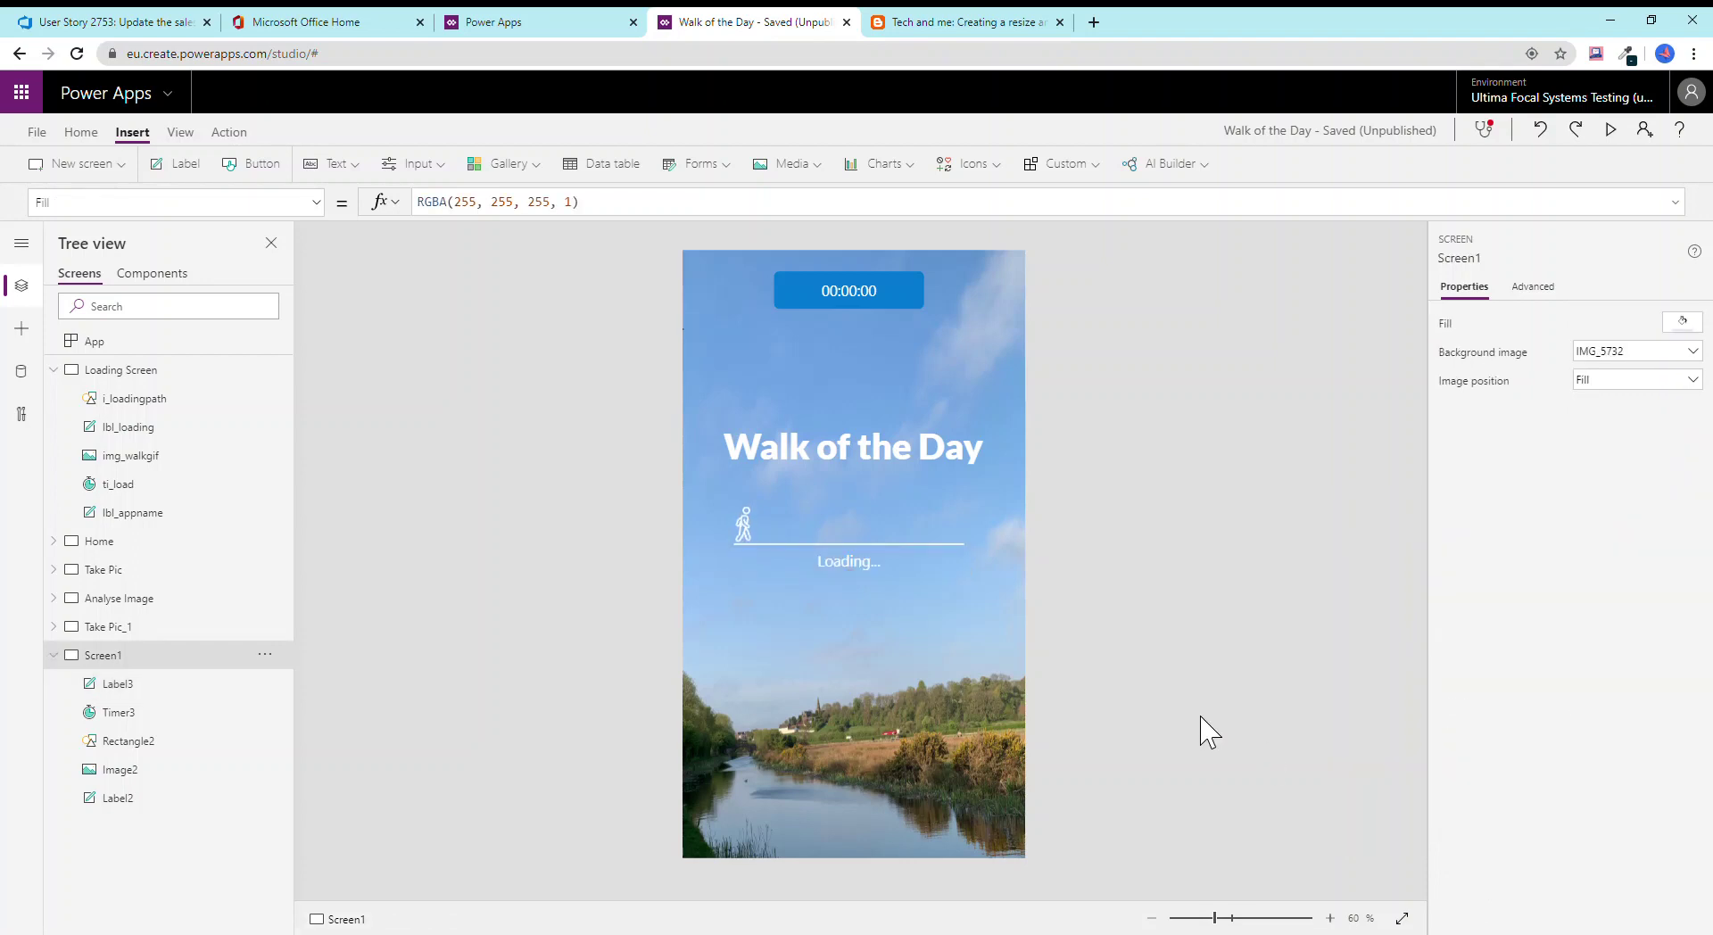
# Clear the formula of the walking figure's X property.
pyautogui.click(749, 536)
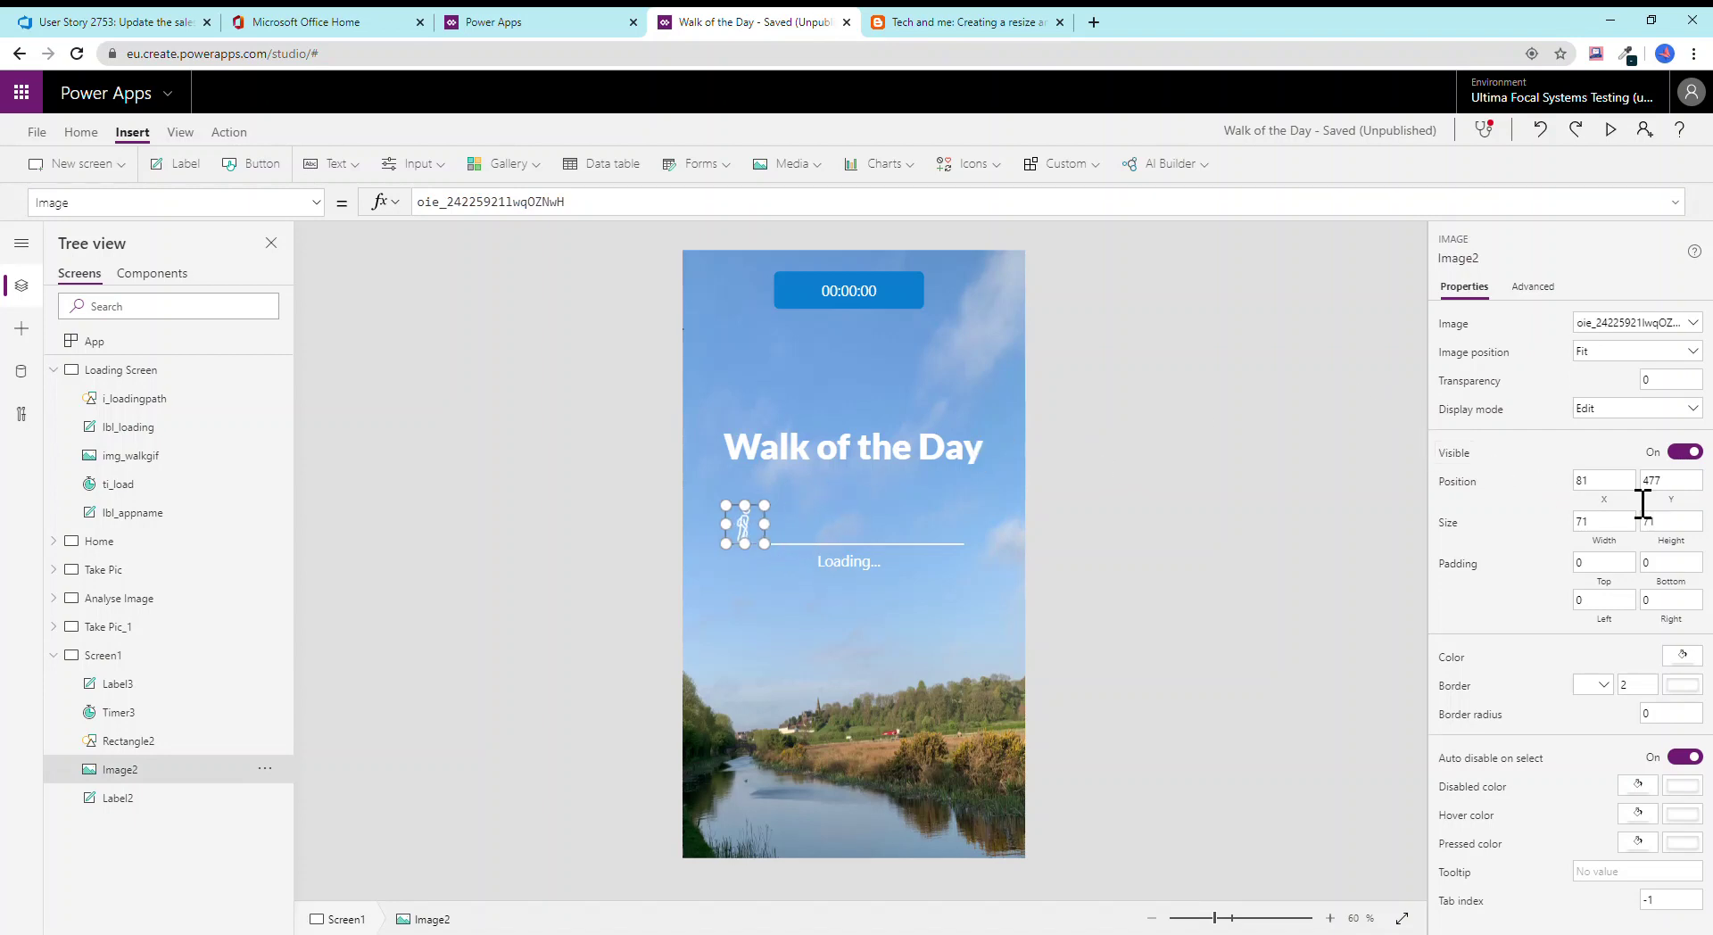
pyautogui.click(1613, 486)
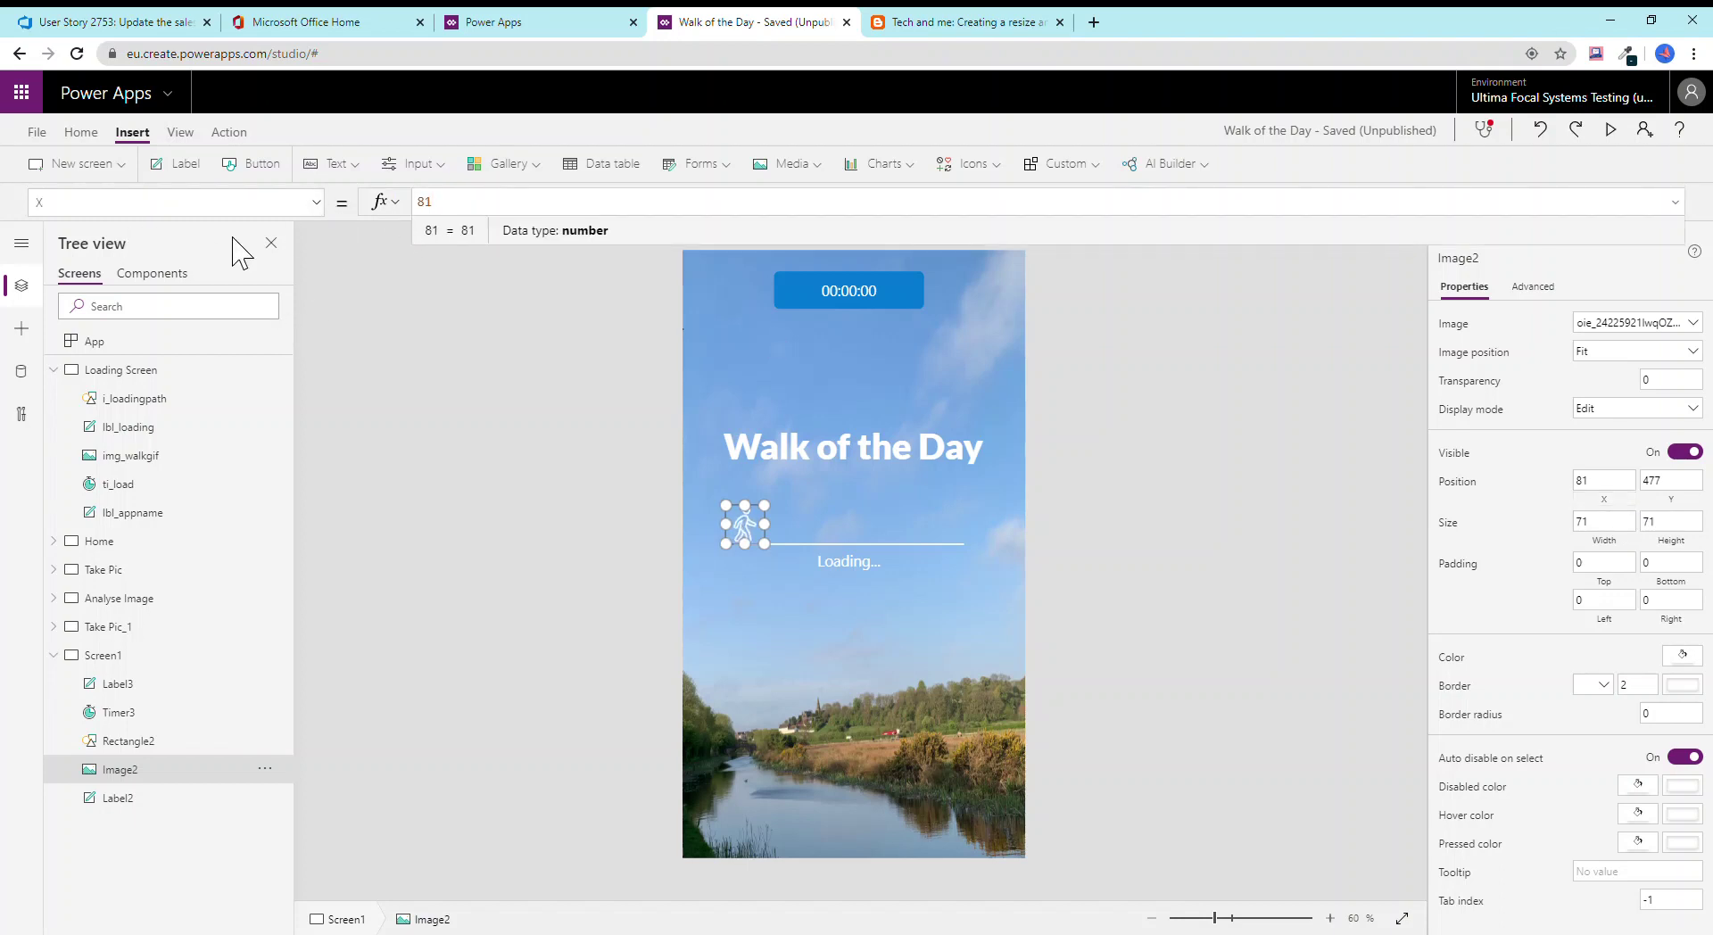
pyautogui.click(317, 205)
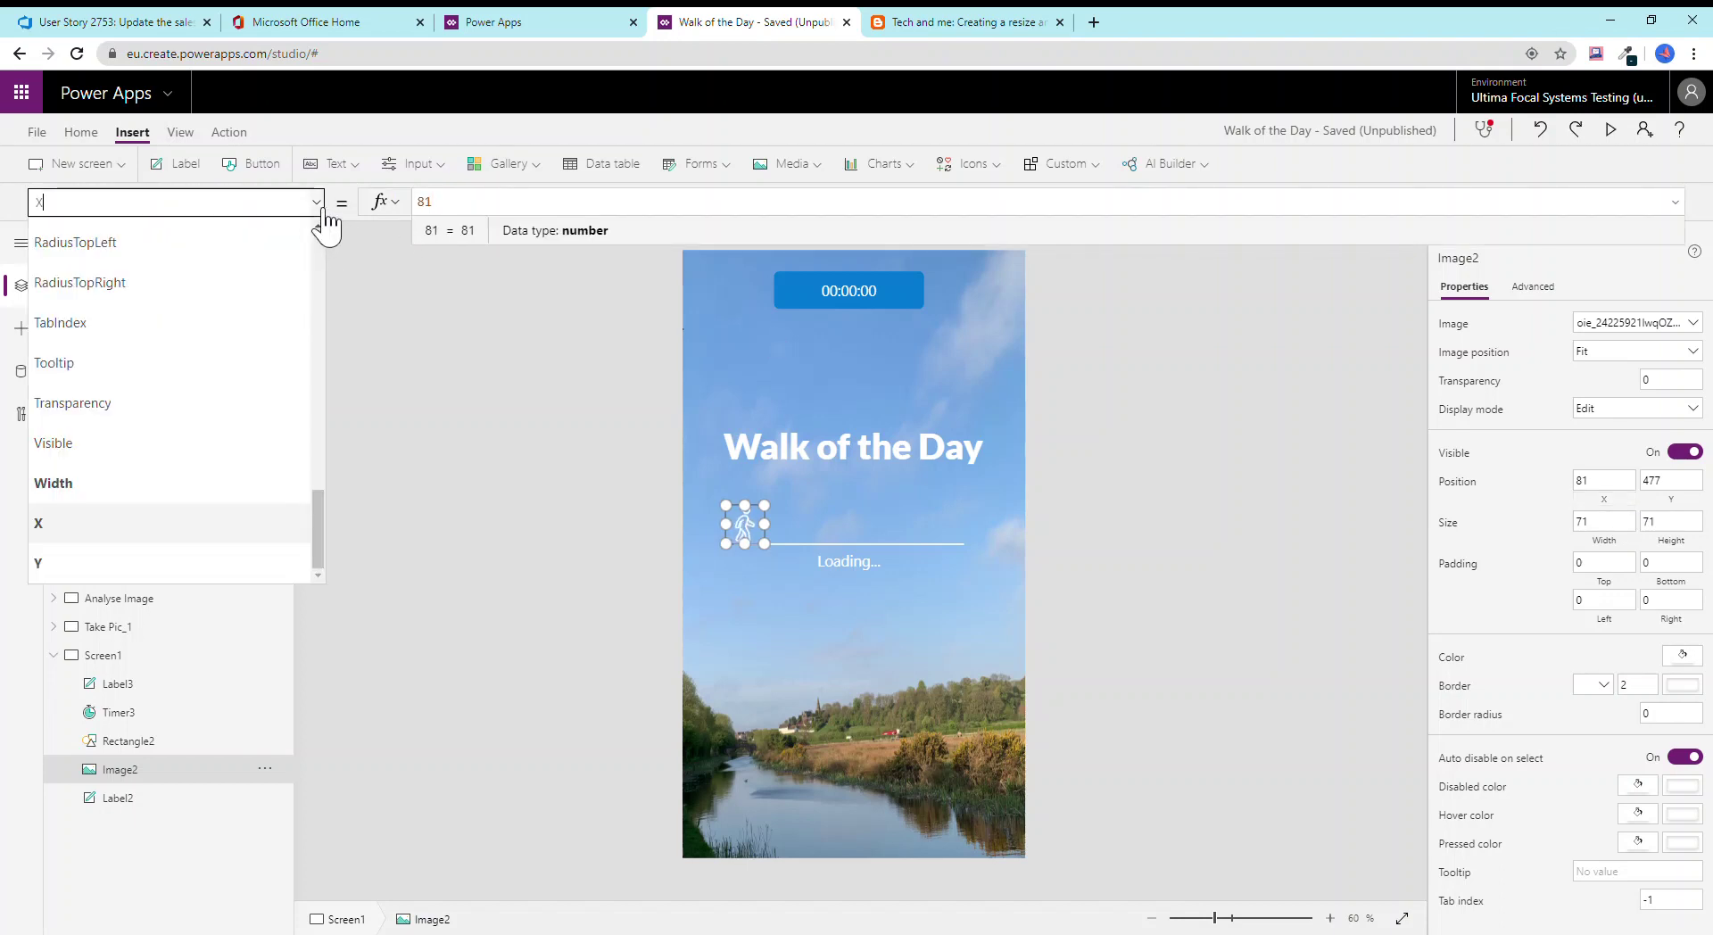
pyautogui.click(498, 217)
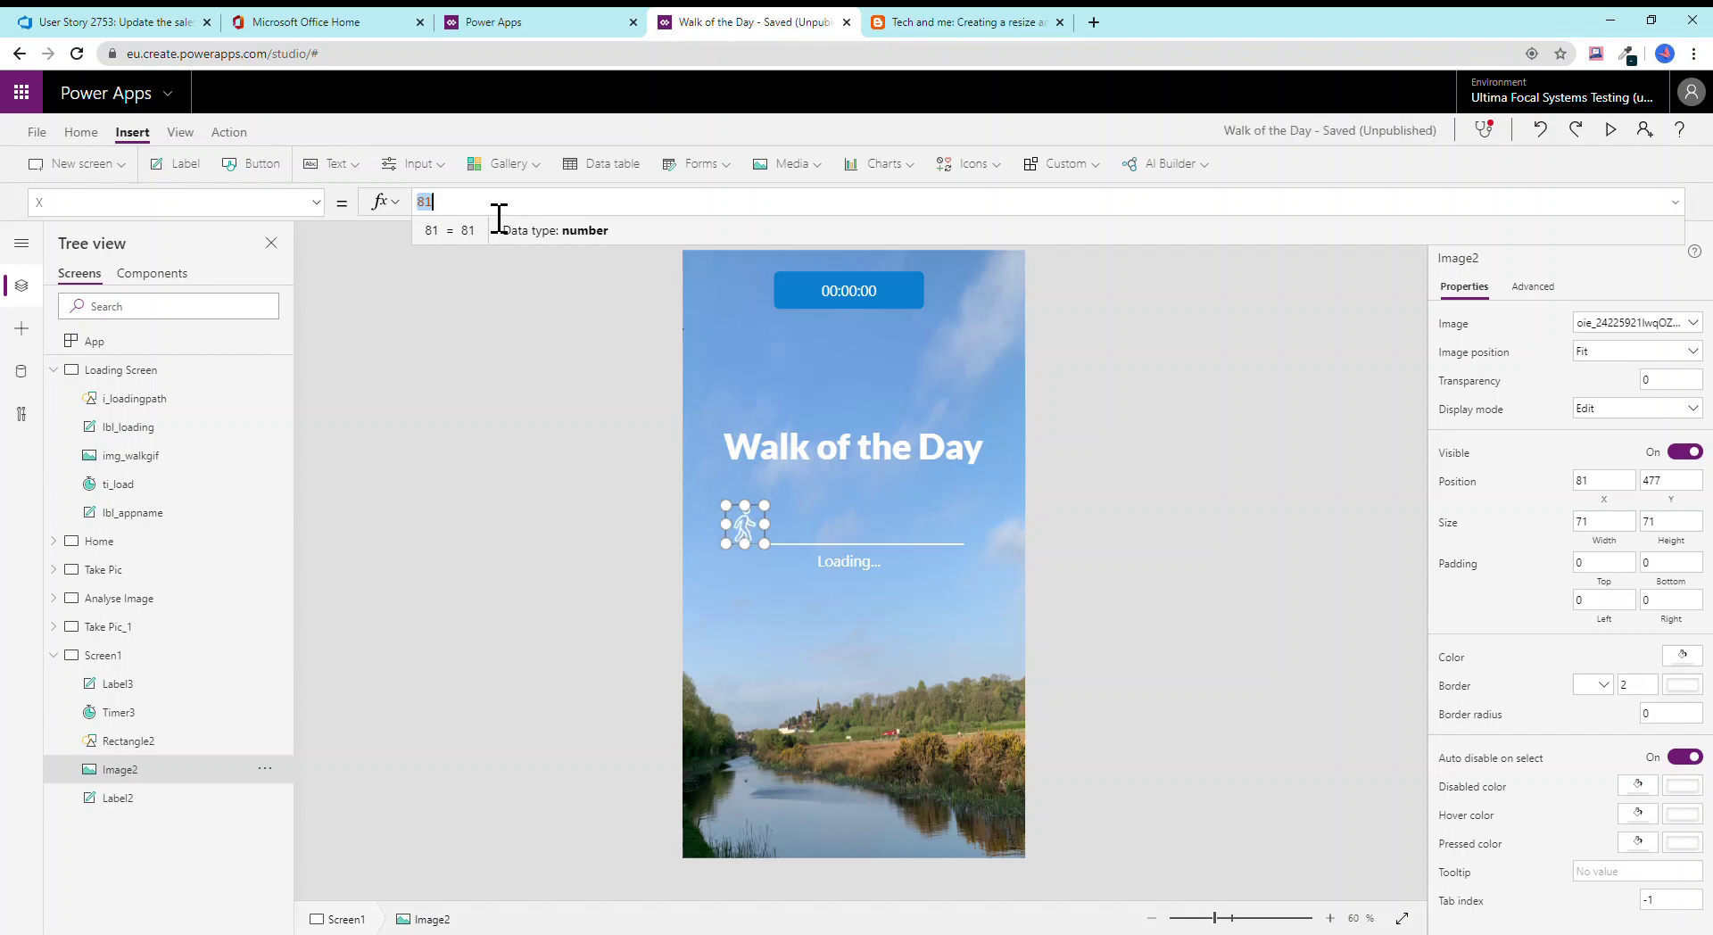
pyautogui.press('BackSpace')
# Switch to the blog post on creating a resize animation in PowerApps and examine its timer-based size formula.
pyautogui.click(924, 27)
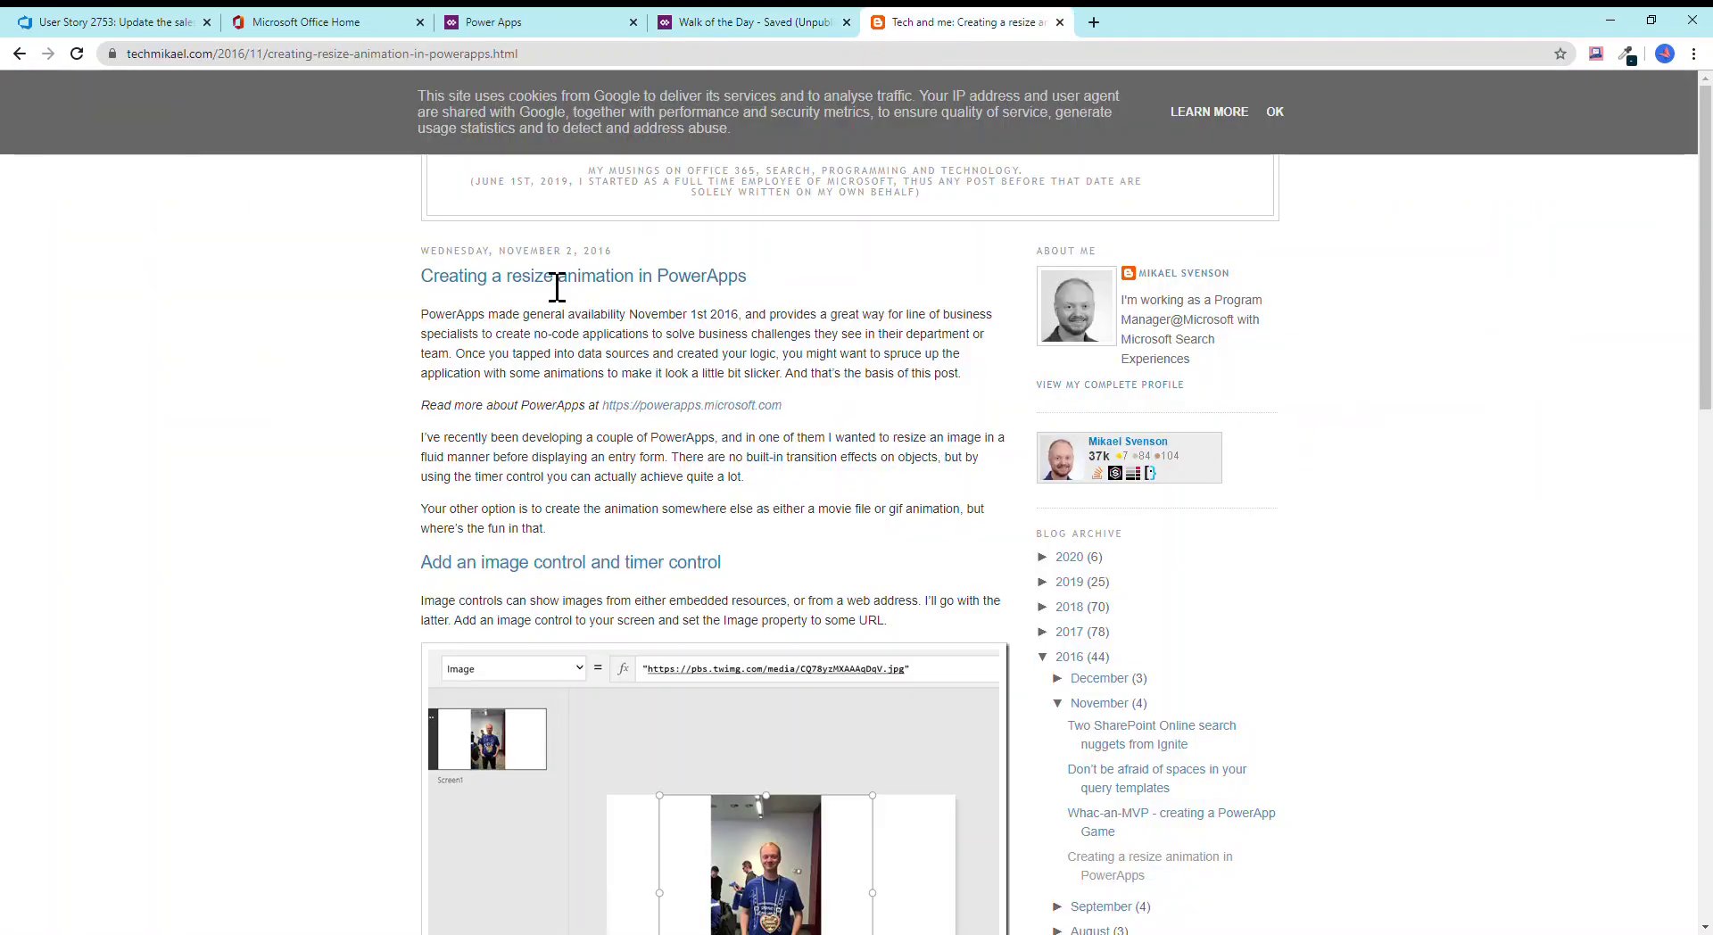
pyautogui.scroll(-3, 593, 388)
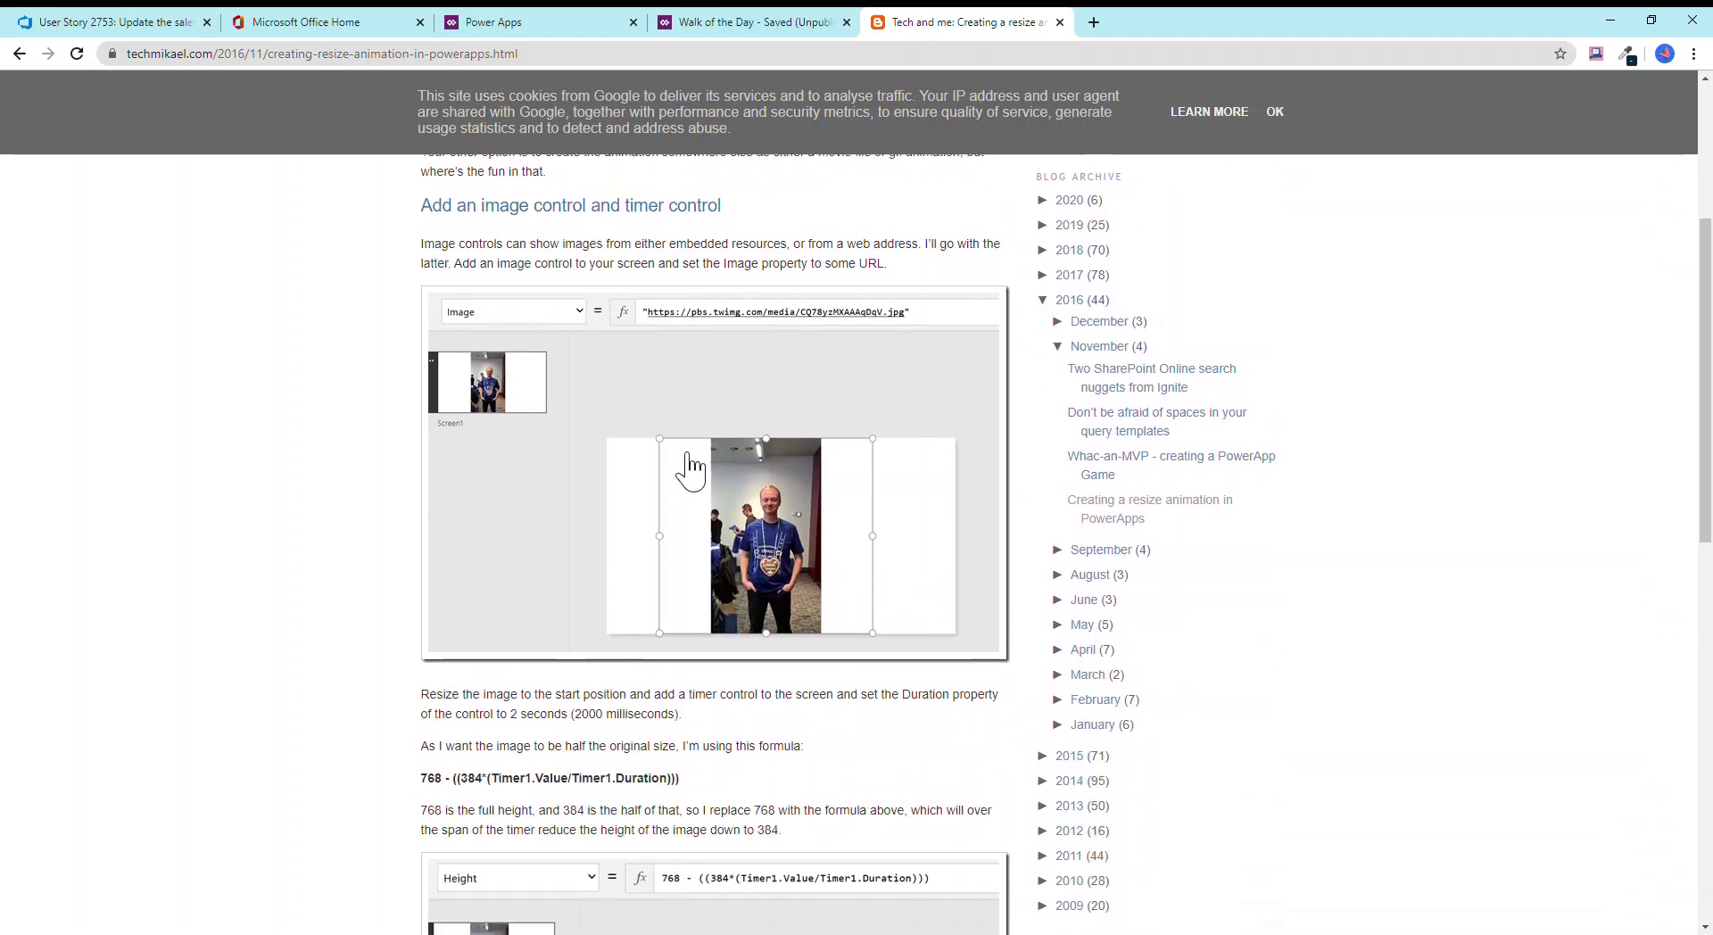
pyautogui.scroll(-2, 691, 470)
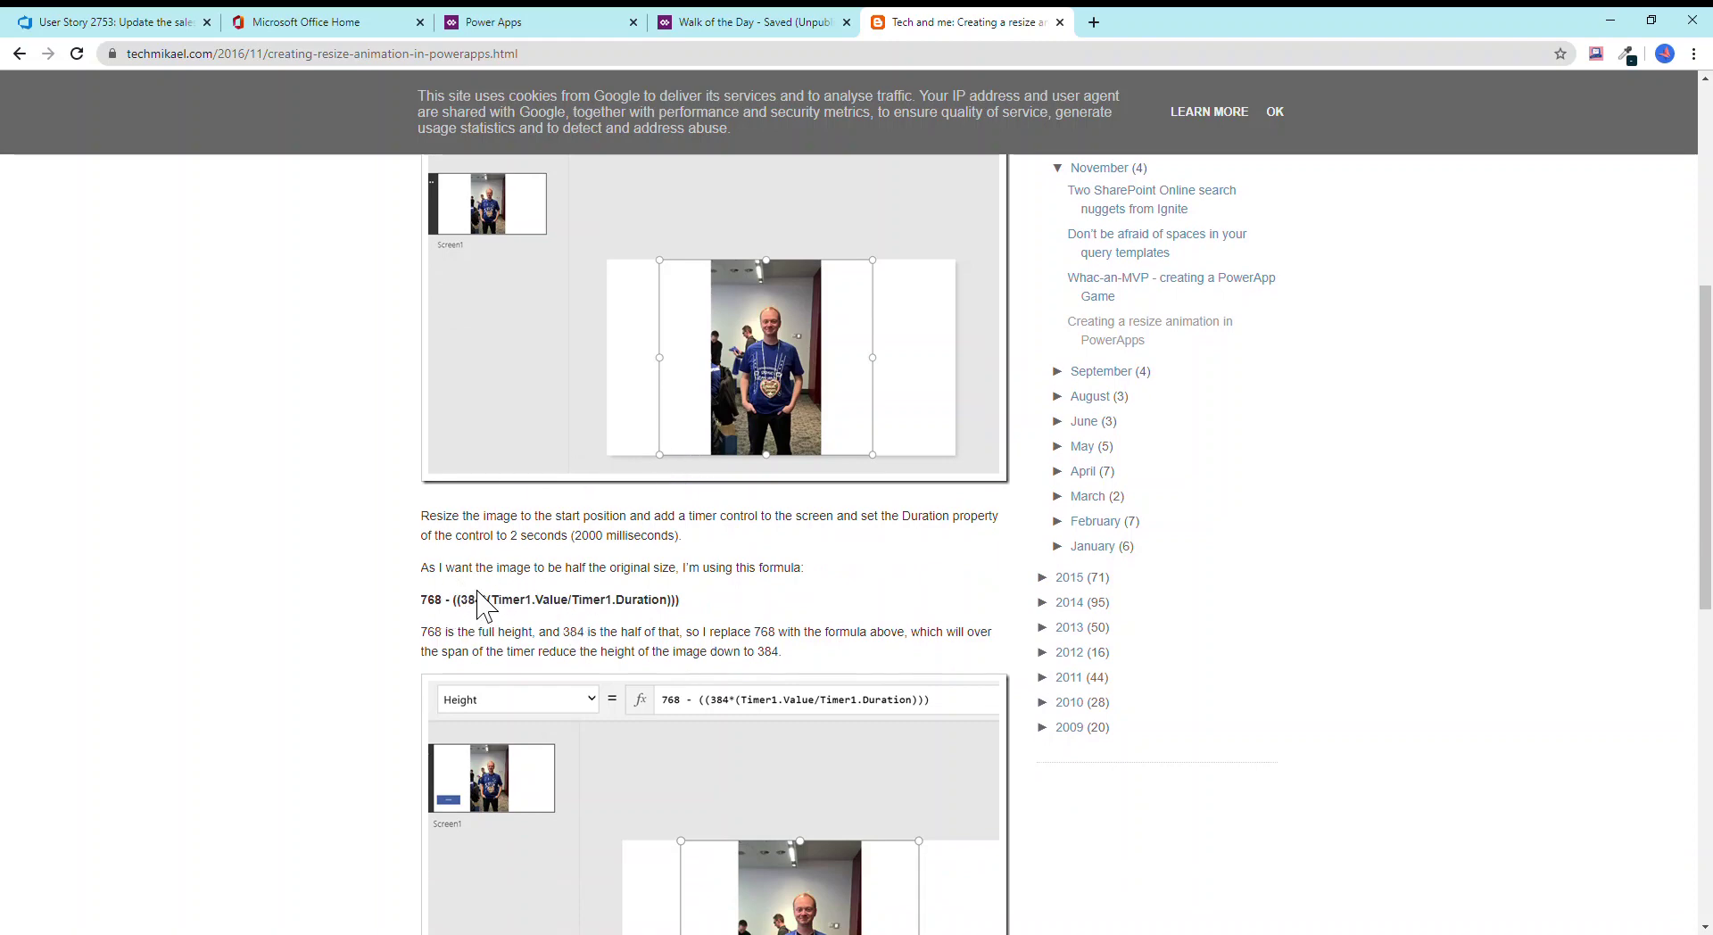
# Switch back to the Walk of the Day app in Power Apps and begin the walking figure's X formula with 84 + ((.
pyautogui.click(748, 24)
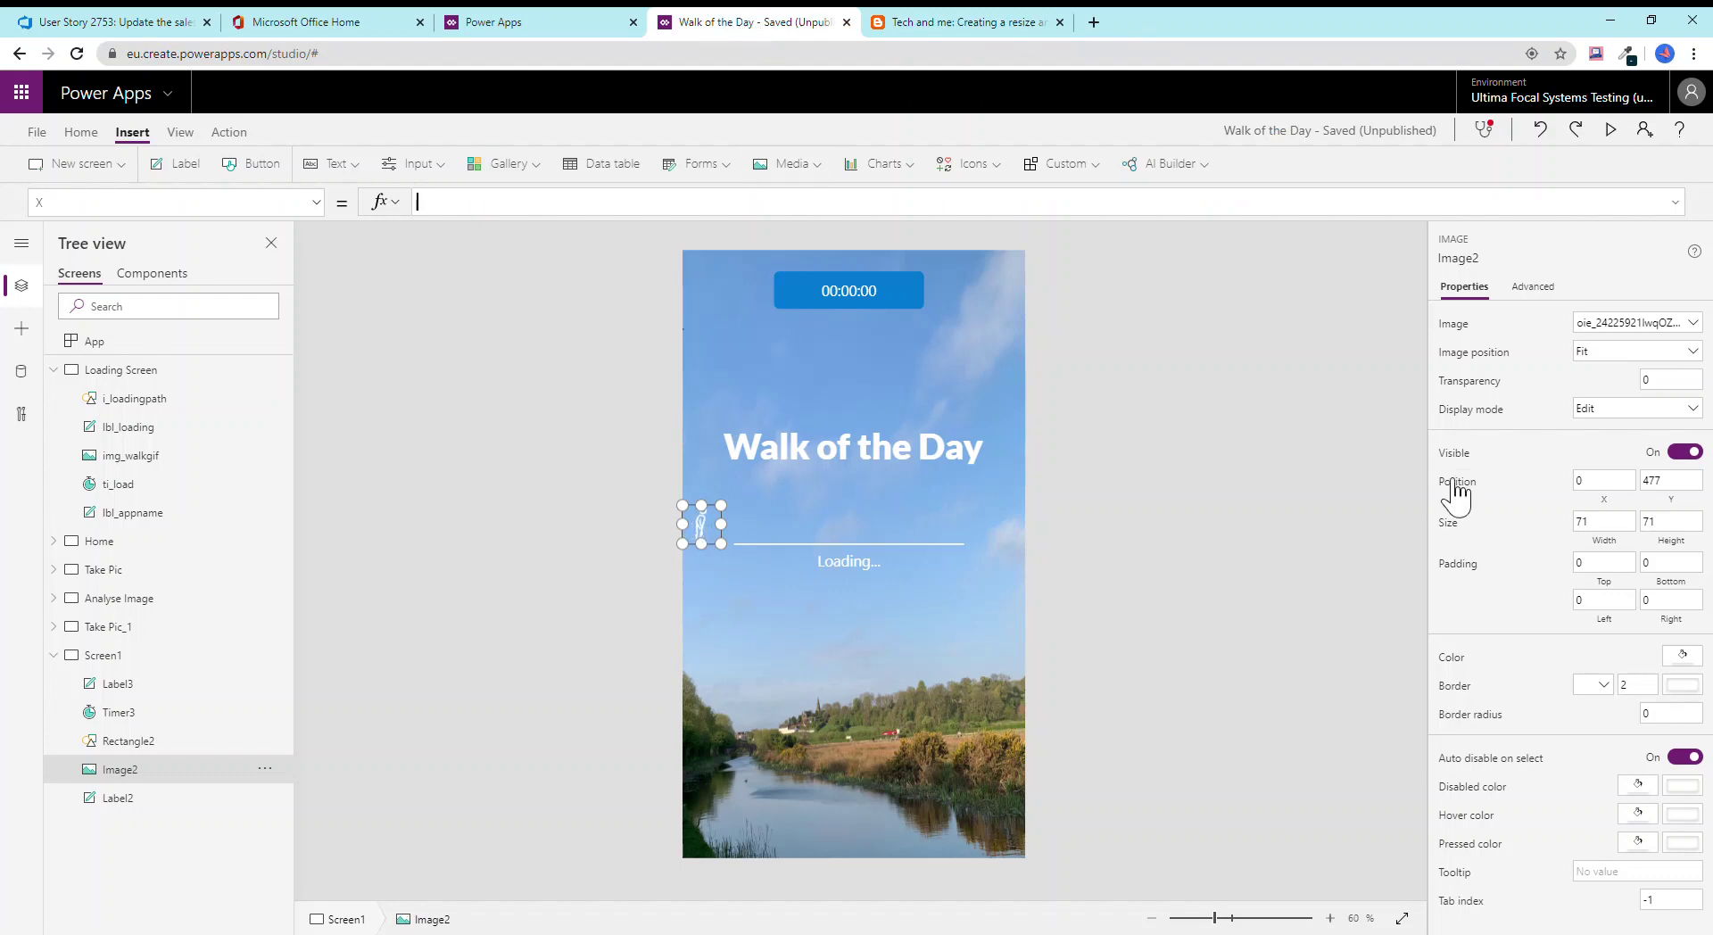
pyautogui.click(1628, 498)
pyautogui.write('84')
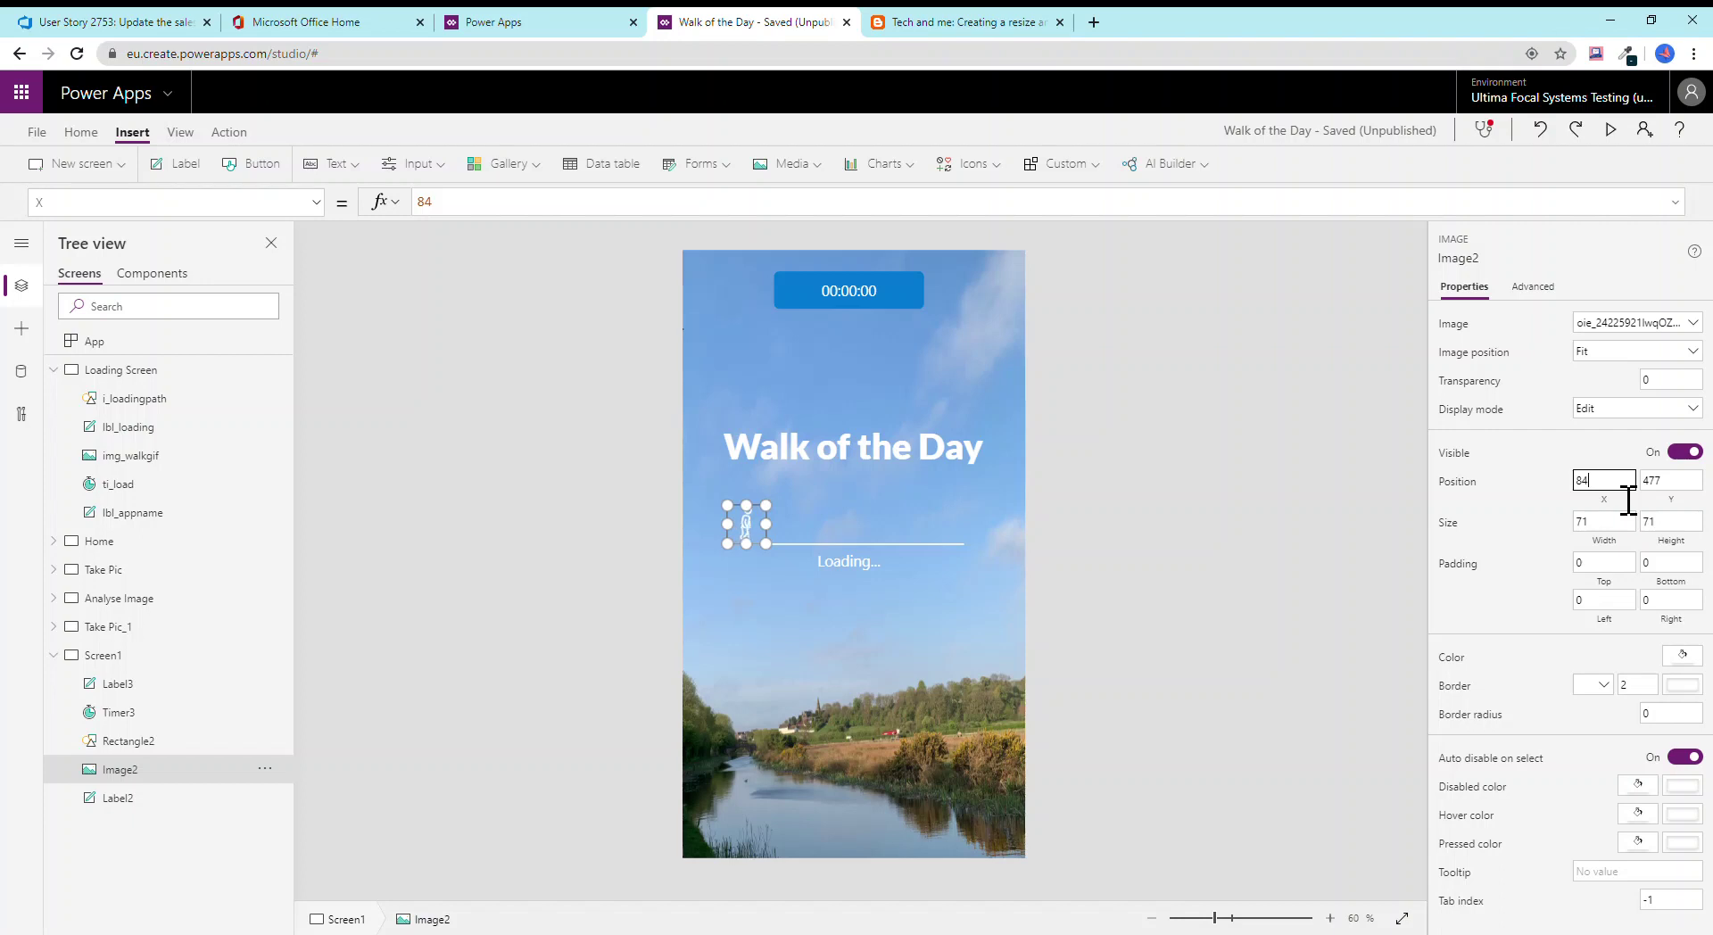
pyautogui.click(474, 215)
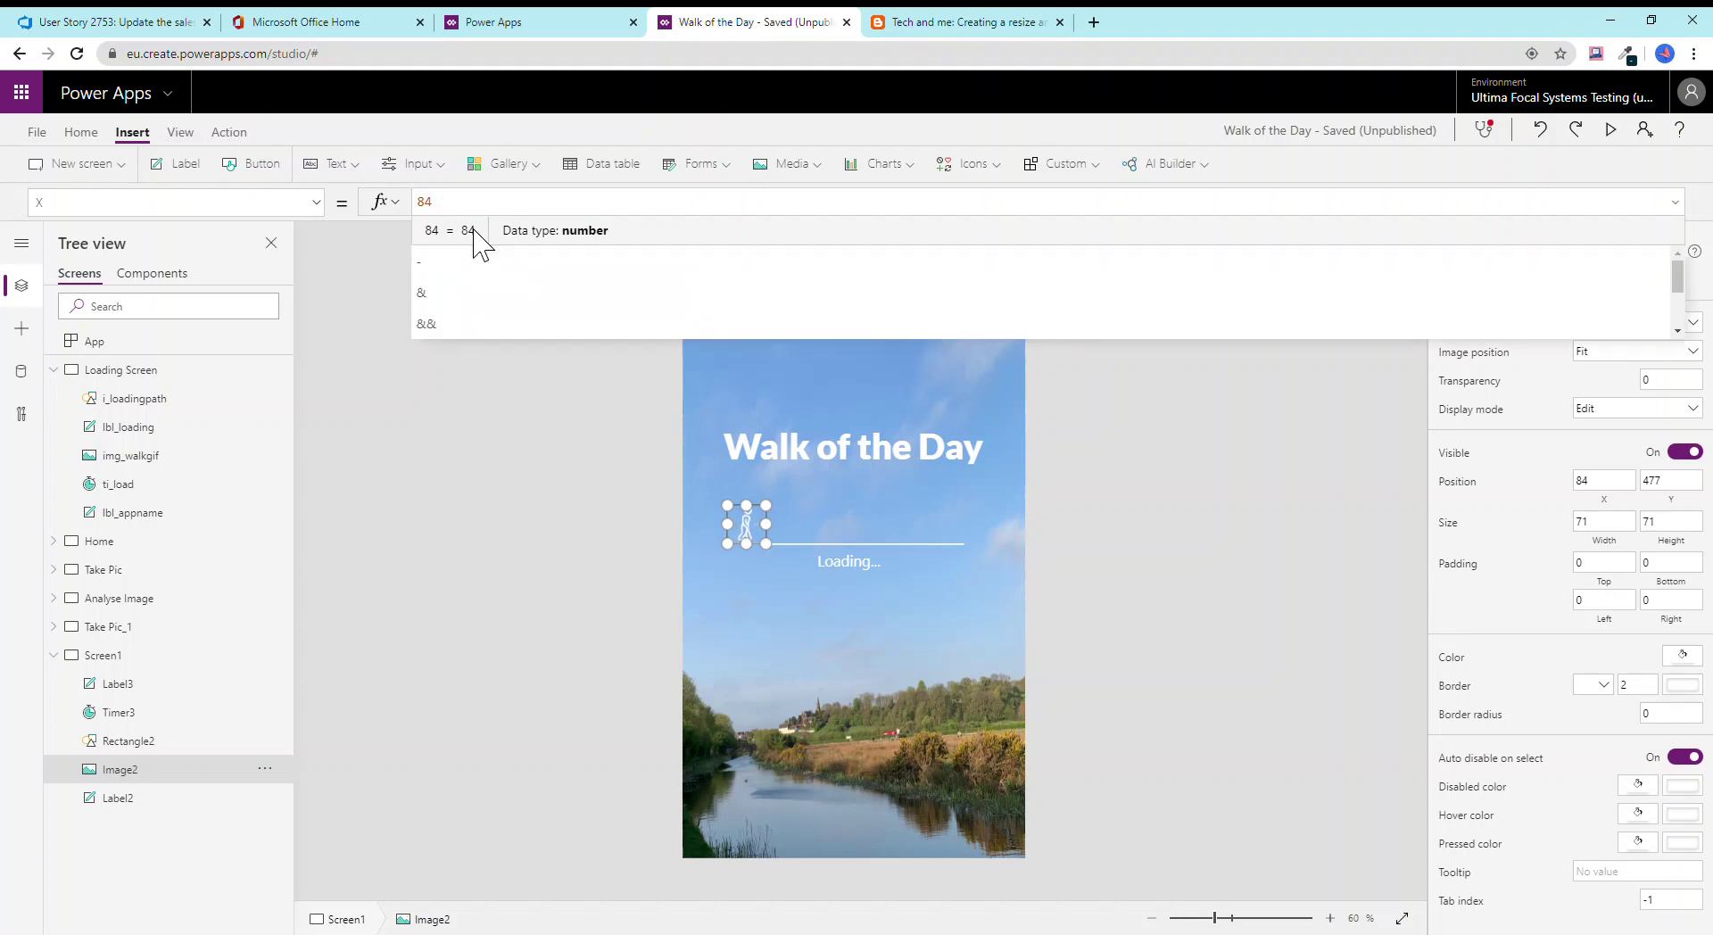
pyautogui.write('+')
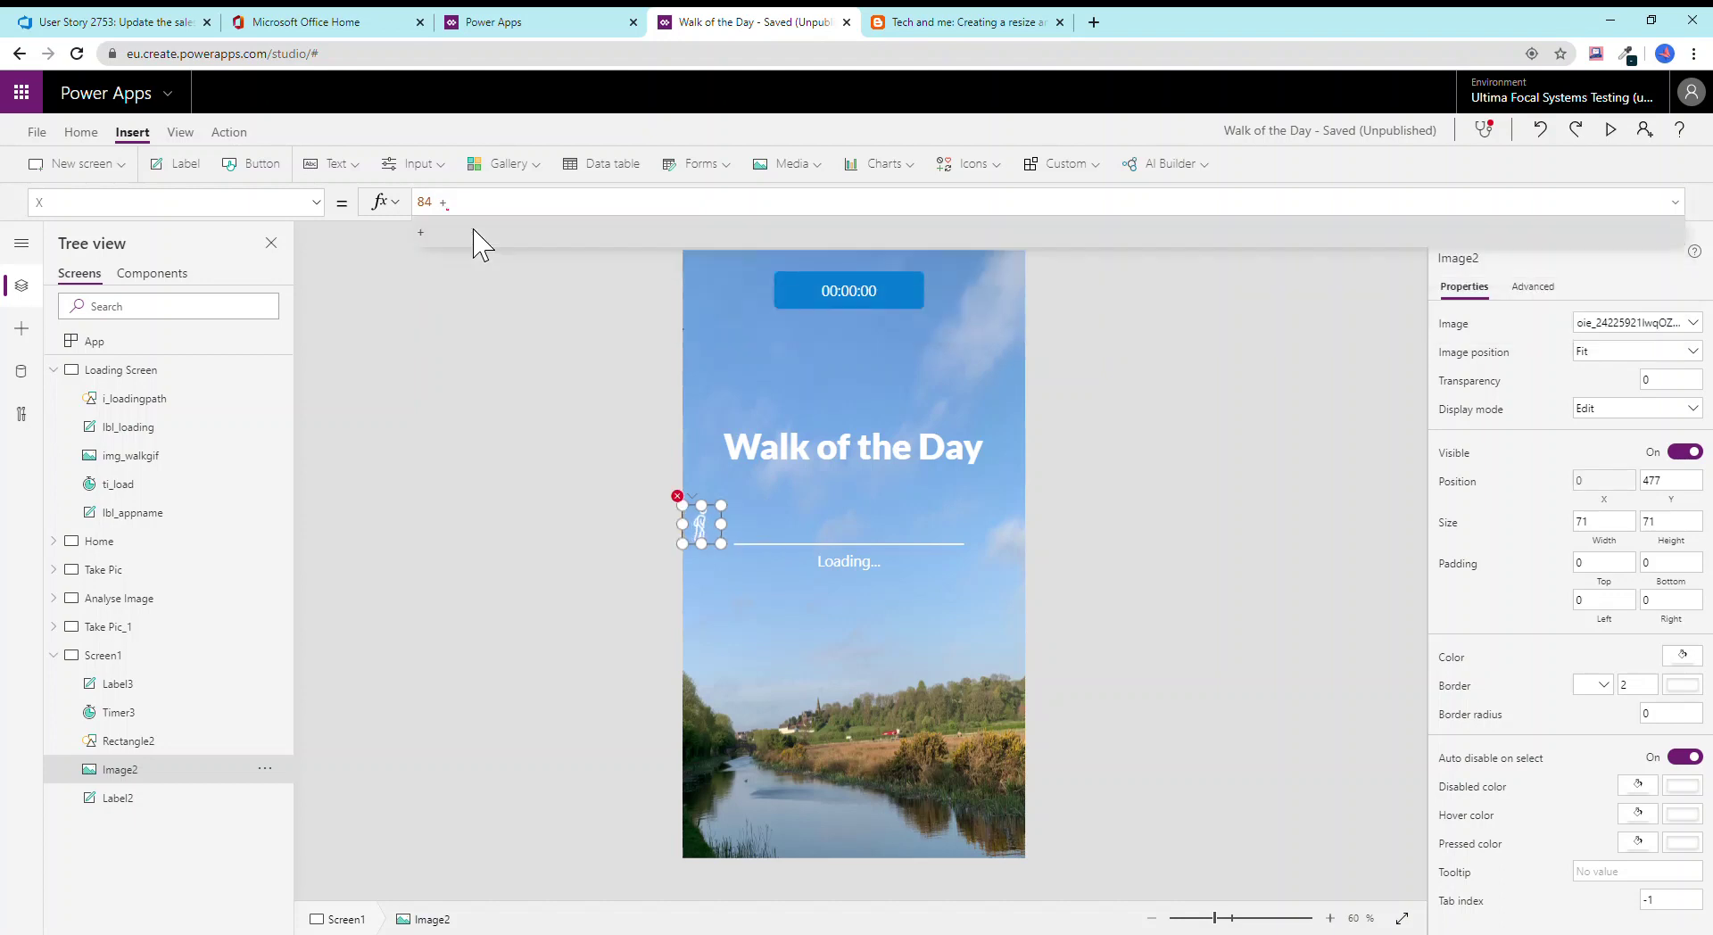
pyautogui.write(' ((')
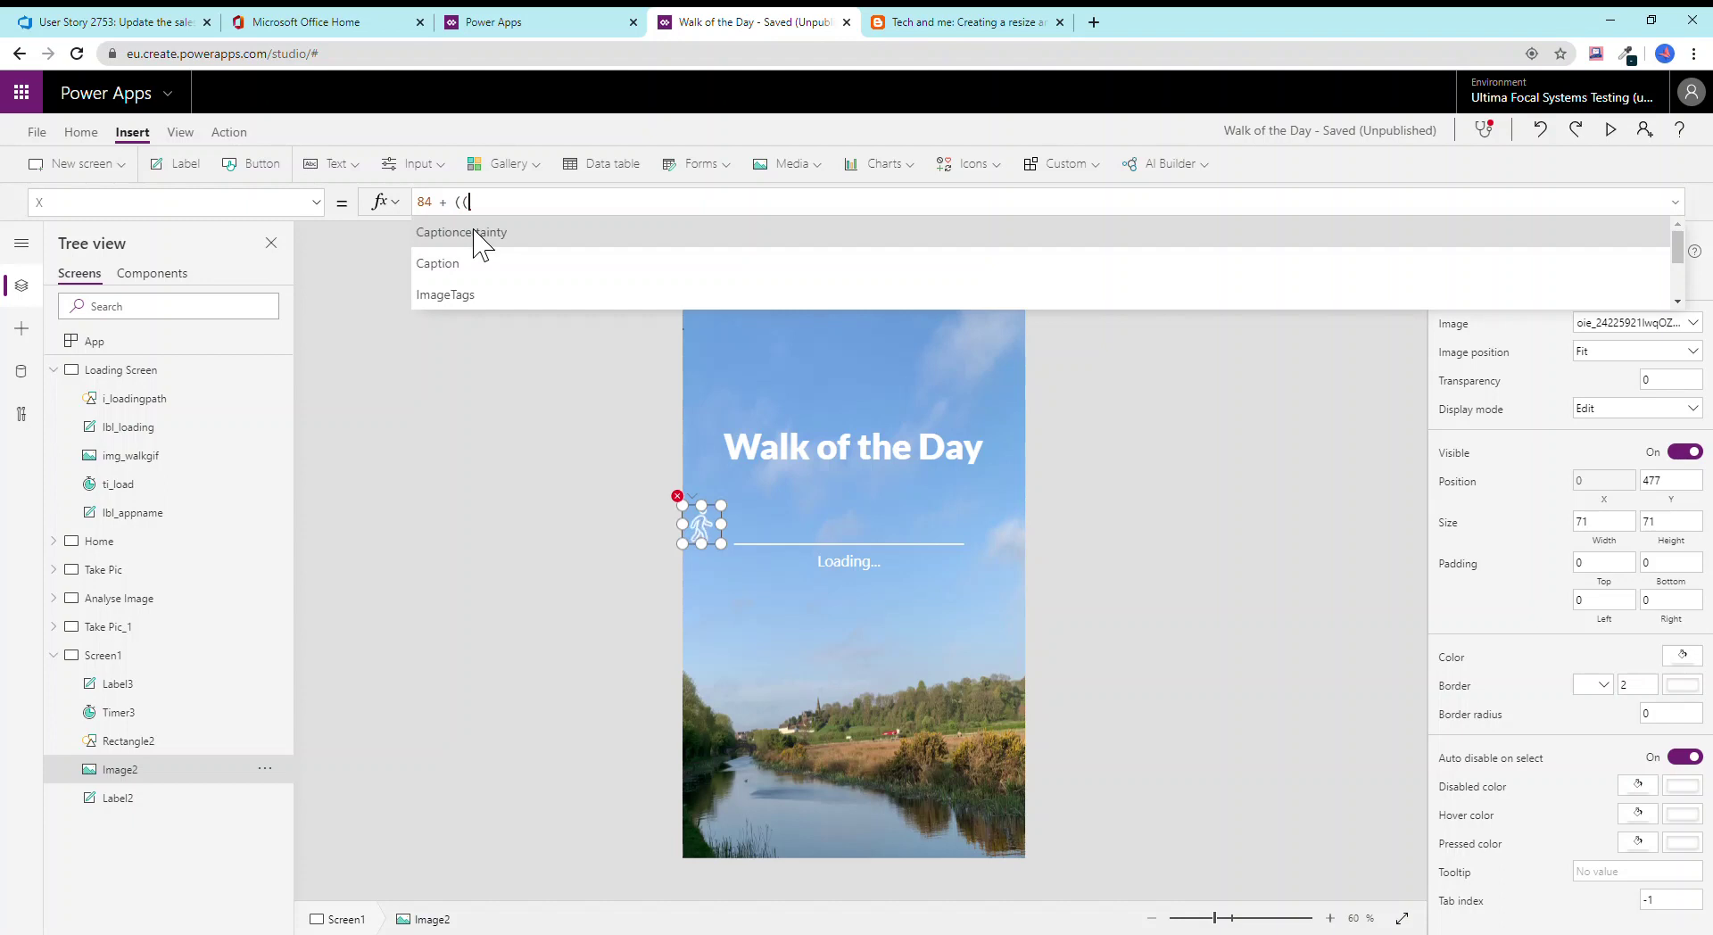
# Resize the "Loading..." label along the white line to about 438 wide and 53 high, starting at about X 96.
pyautogui.click(964, 562)
pyautogui.moveTo(730, 576); pyautogui.dragTo(987, 590)
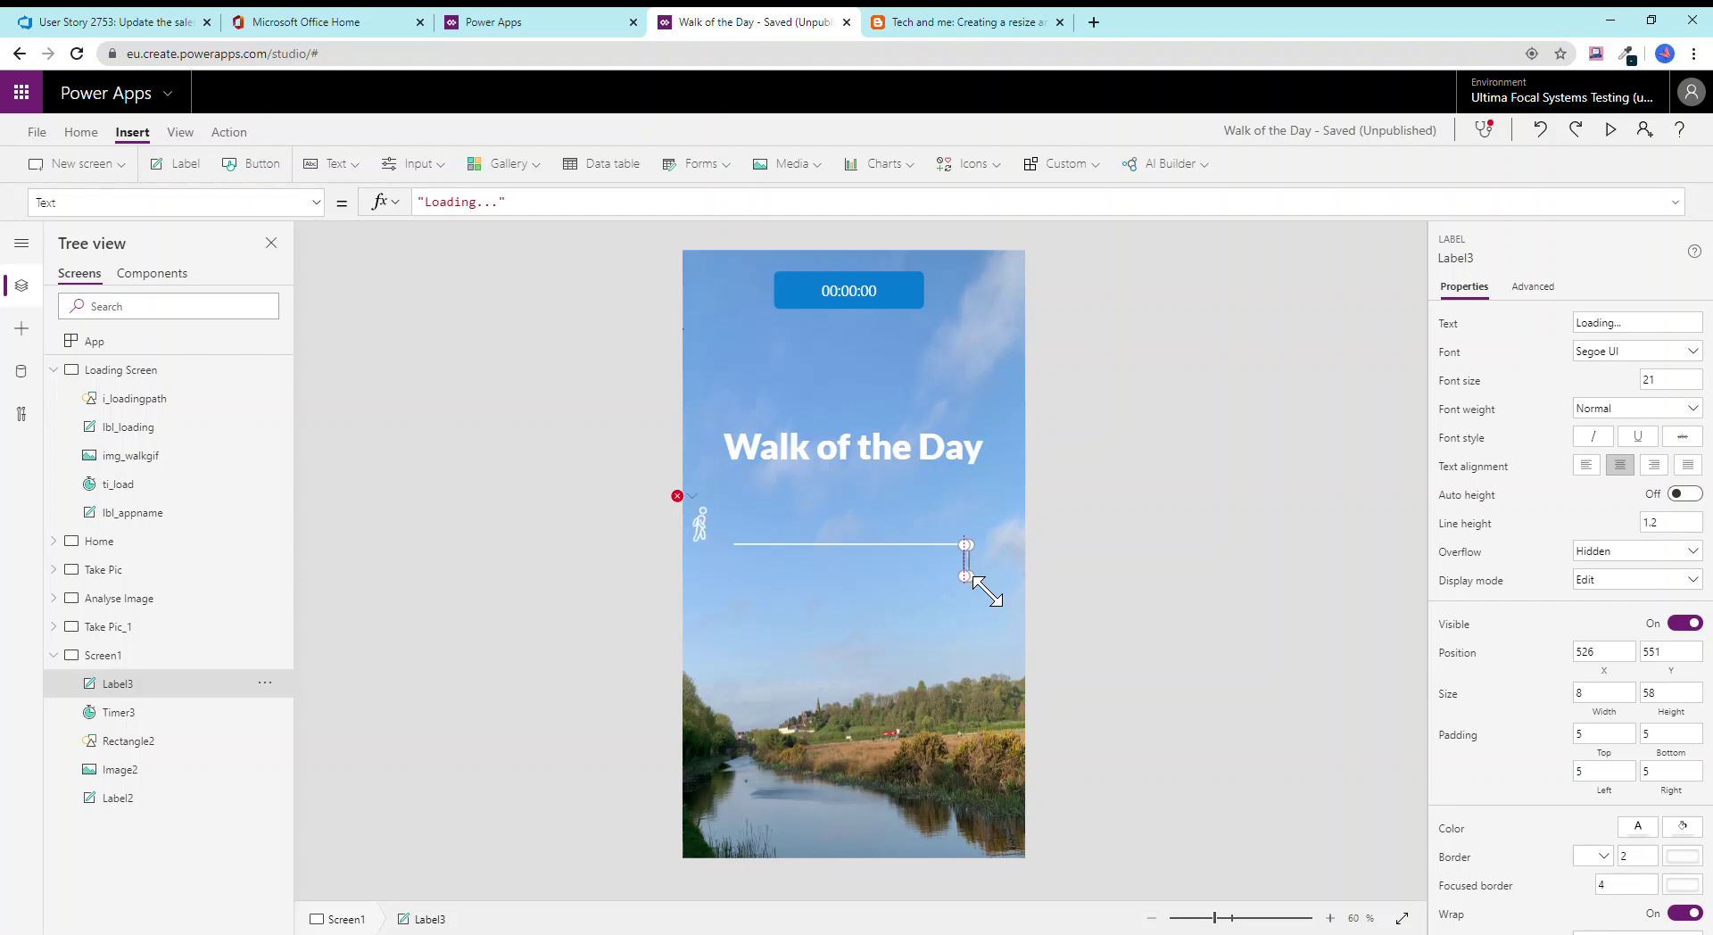
pyautogui.moveTo(986, 590); pyautogui.dragTo(733, 573)
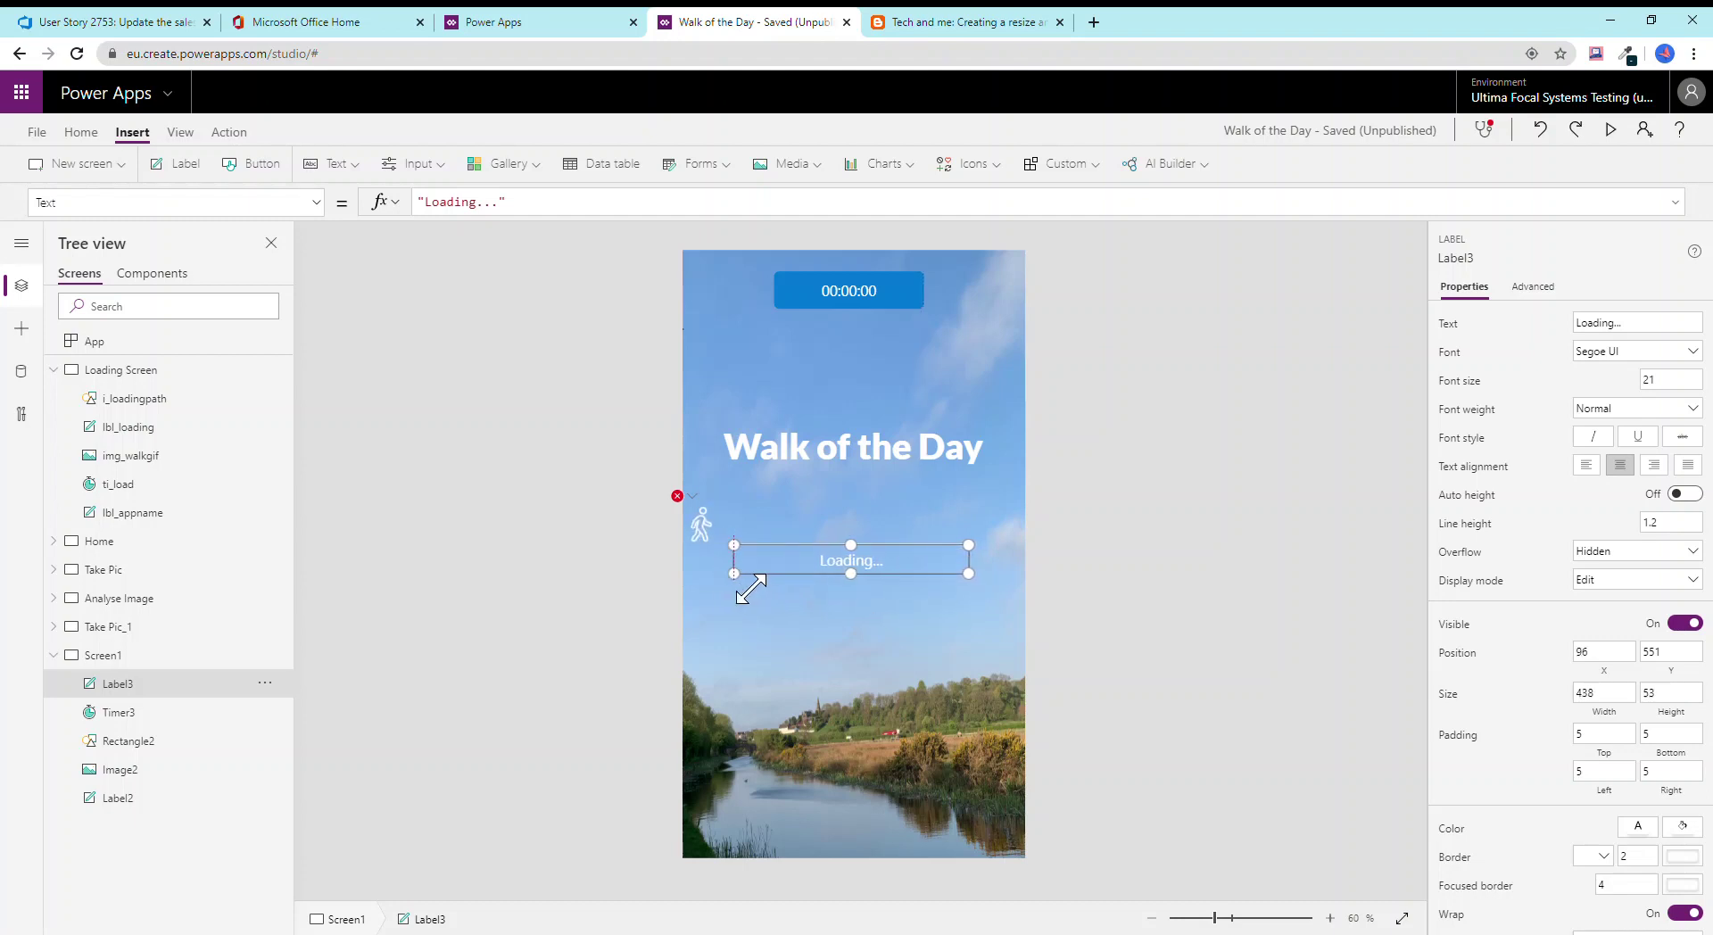
# Complete the walking figure's X formula as 84 + ((500 * Timer3.Value/Timer3.Duration)).
pyautogui.click(703, 526)
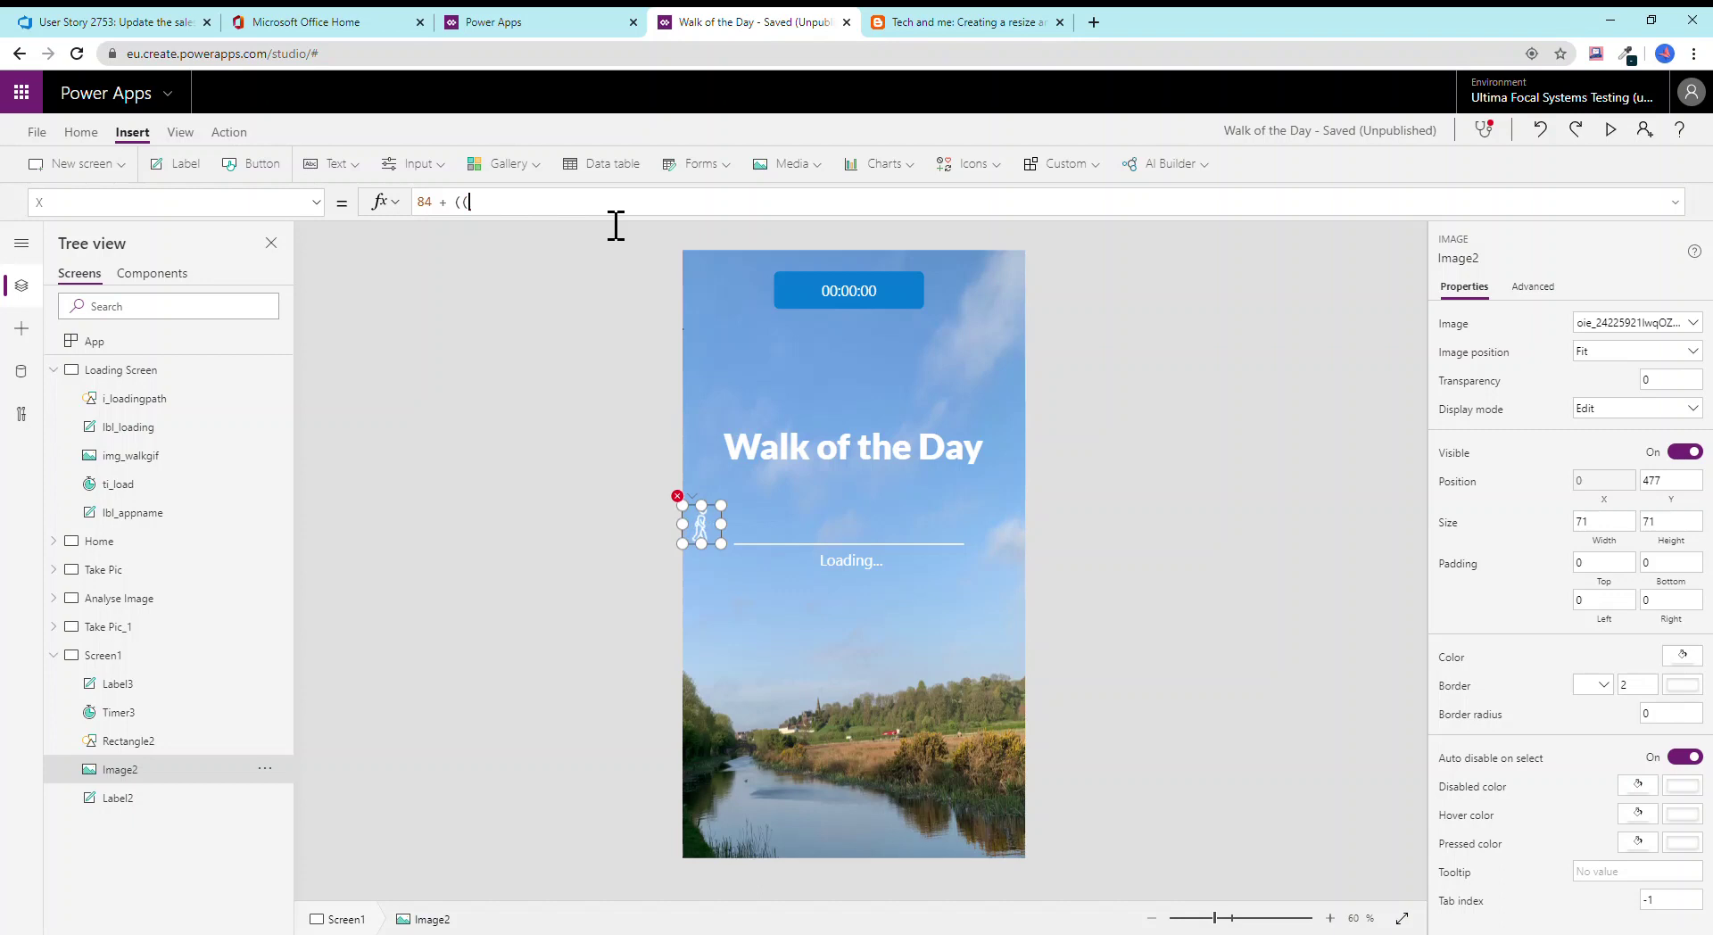
pyautogui.write('00 *')
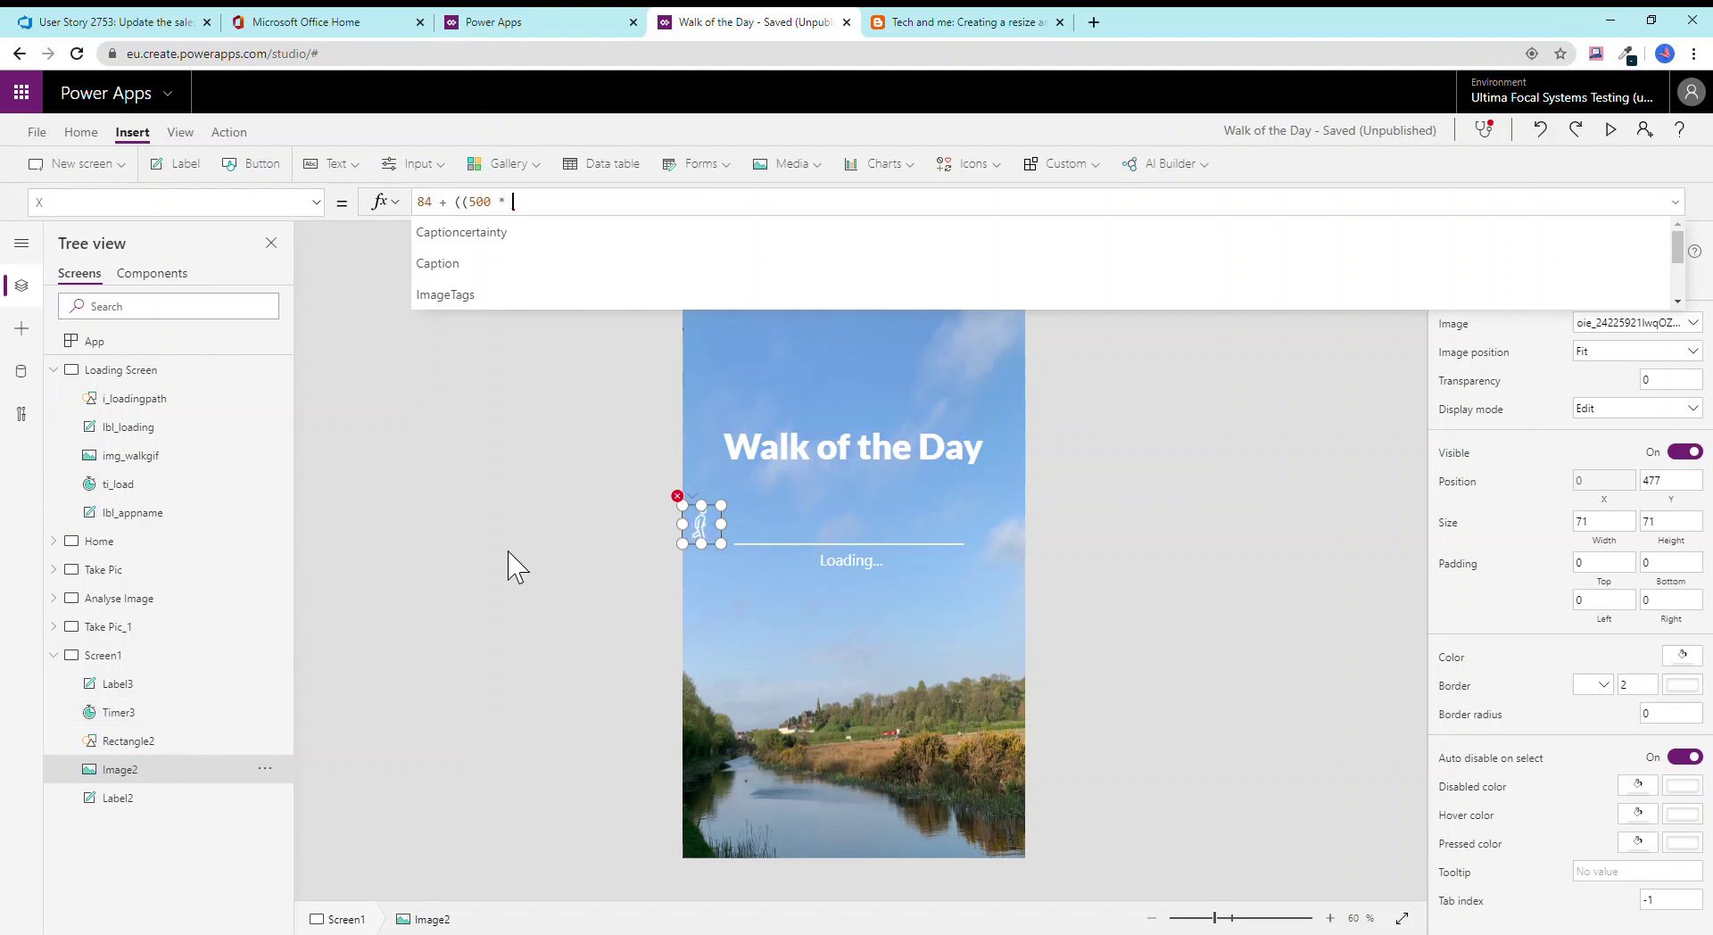
pyautogui.write('timer2')
pyautogui.press('BackSpace')
pyautogui.write('3.val')
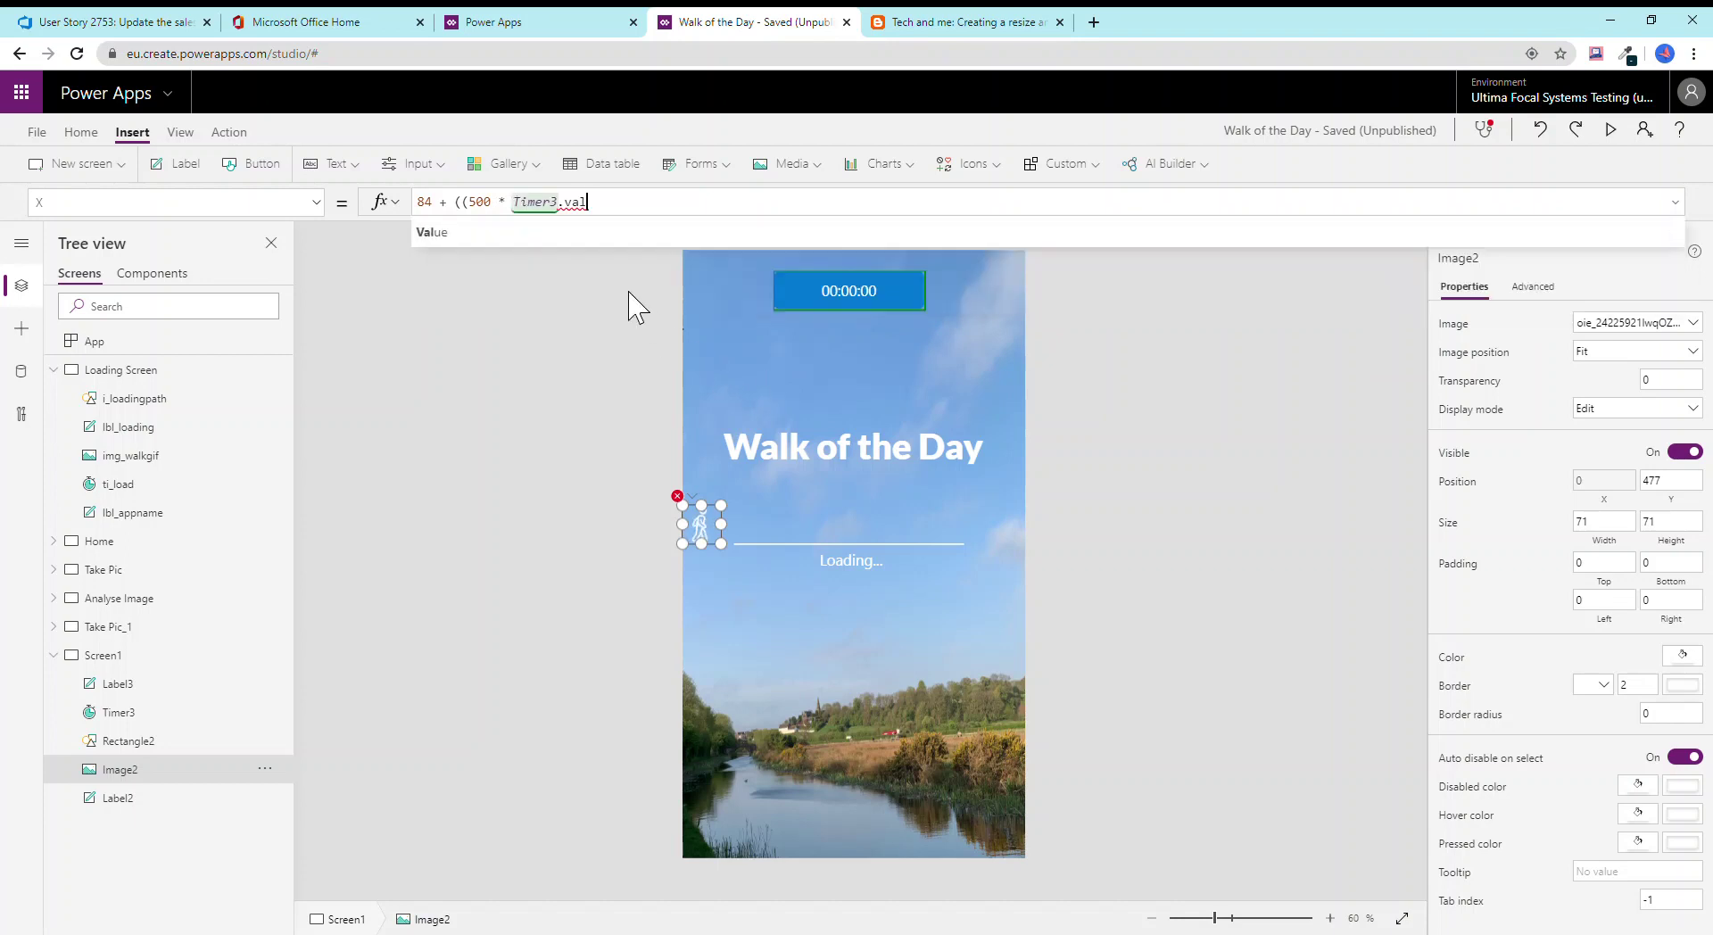
pyautogui.press('Tab')
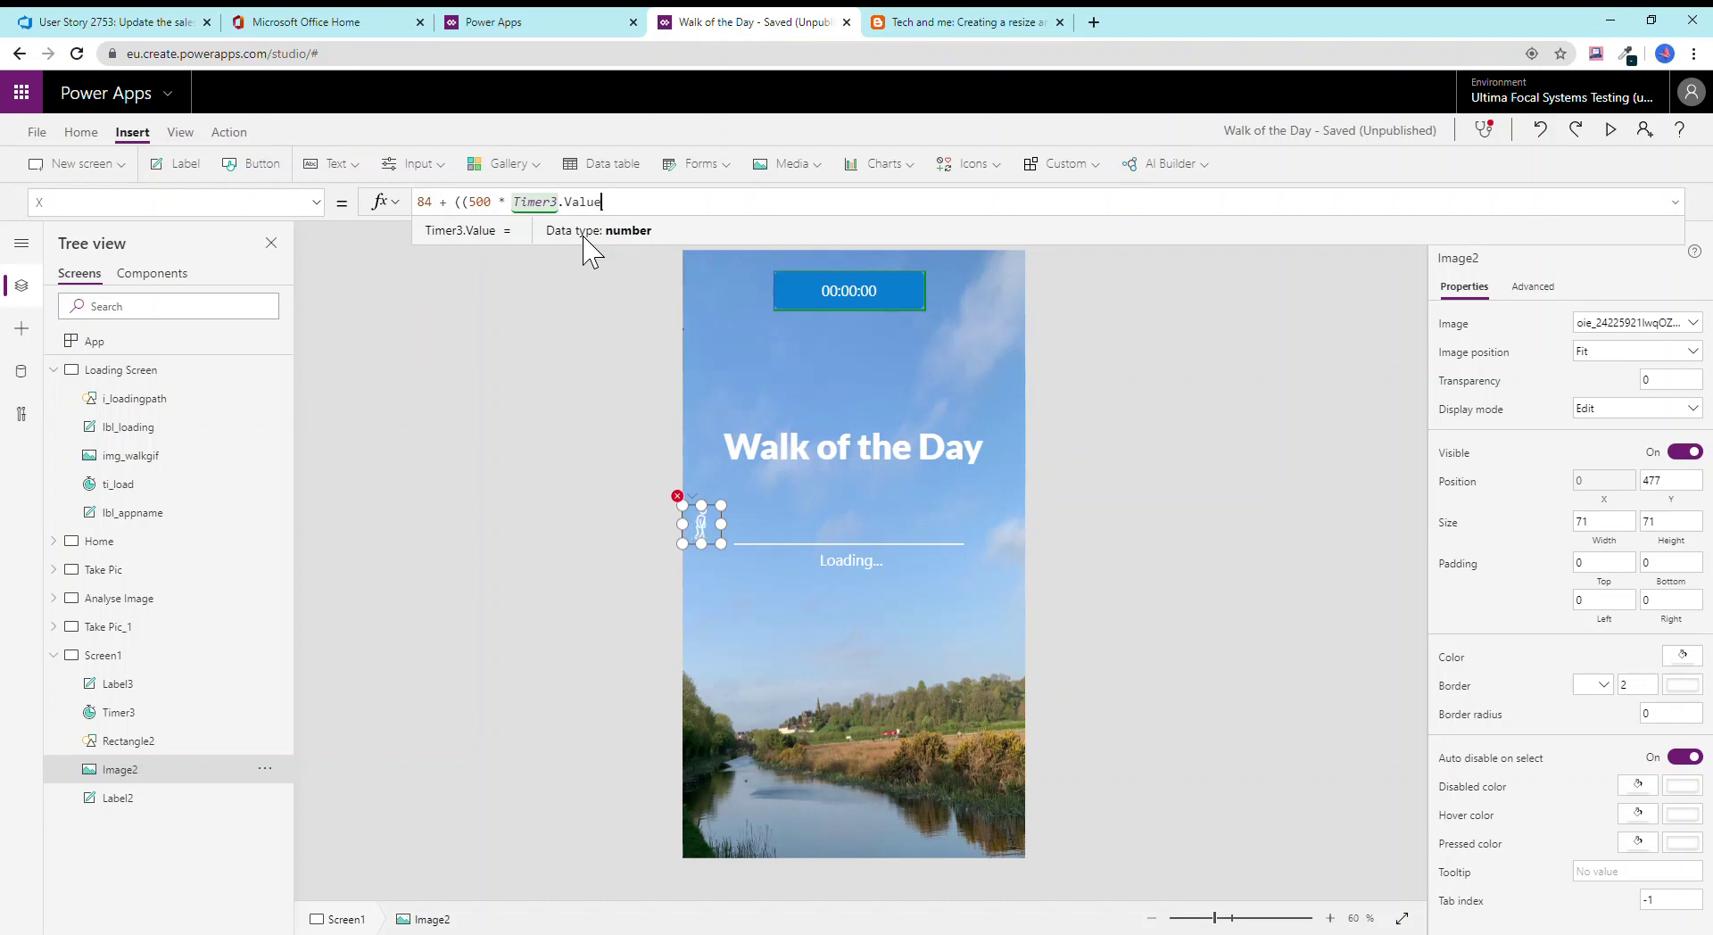
pyautogui.write('/timer')
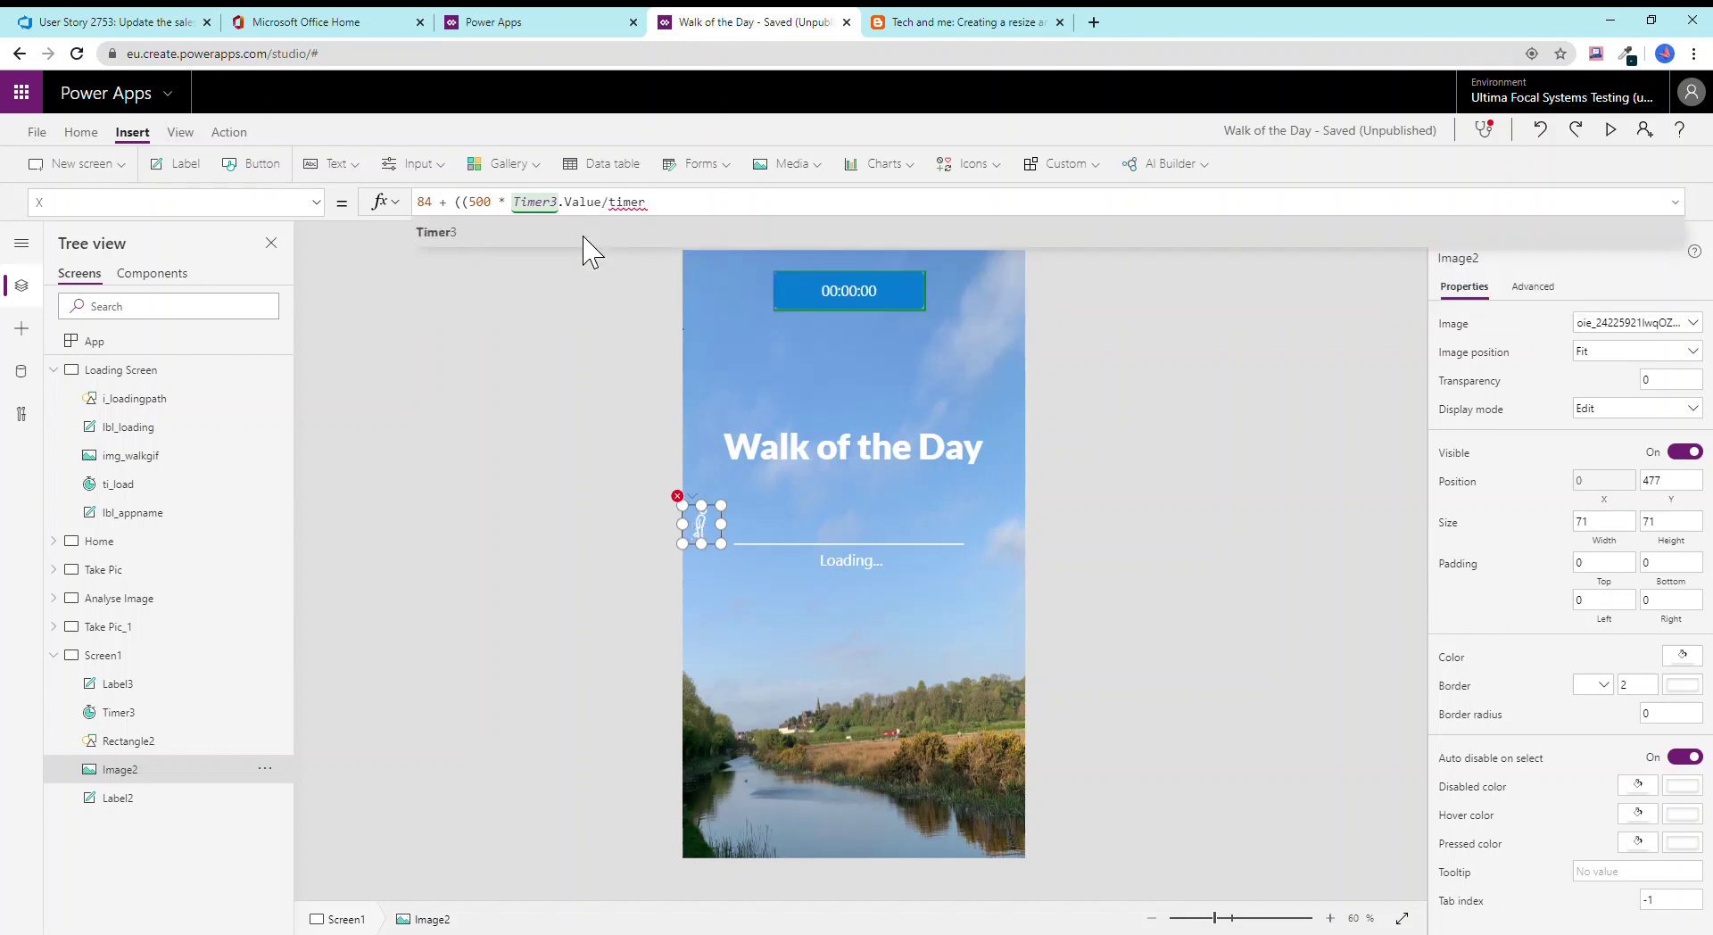
pyautogui.press('Tab')
pyautogui.write('.d')
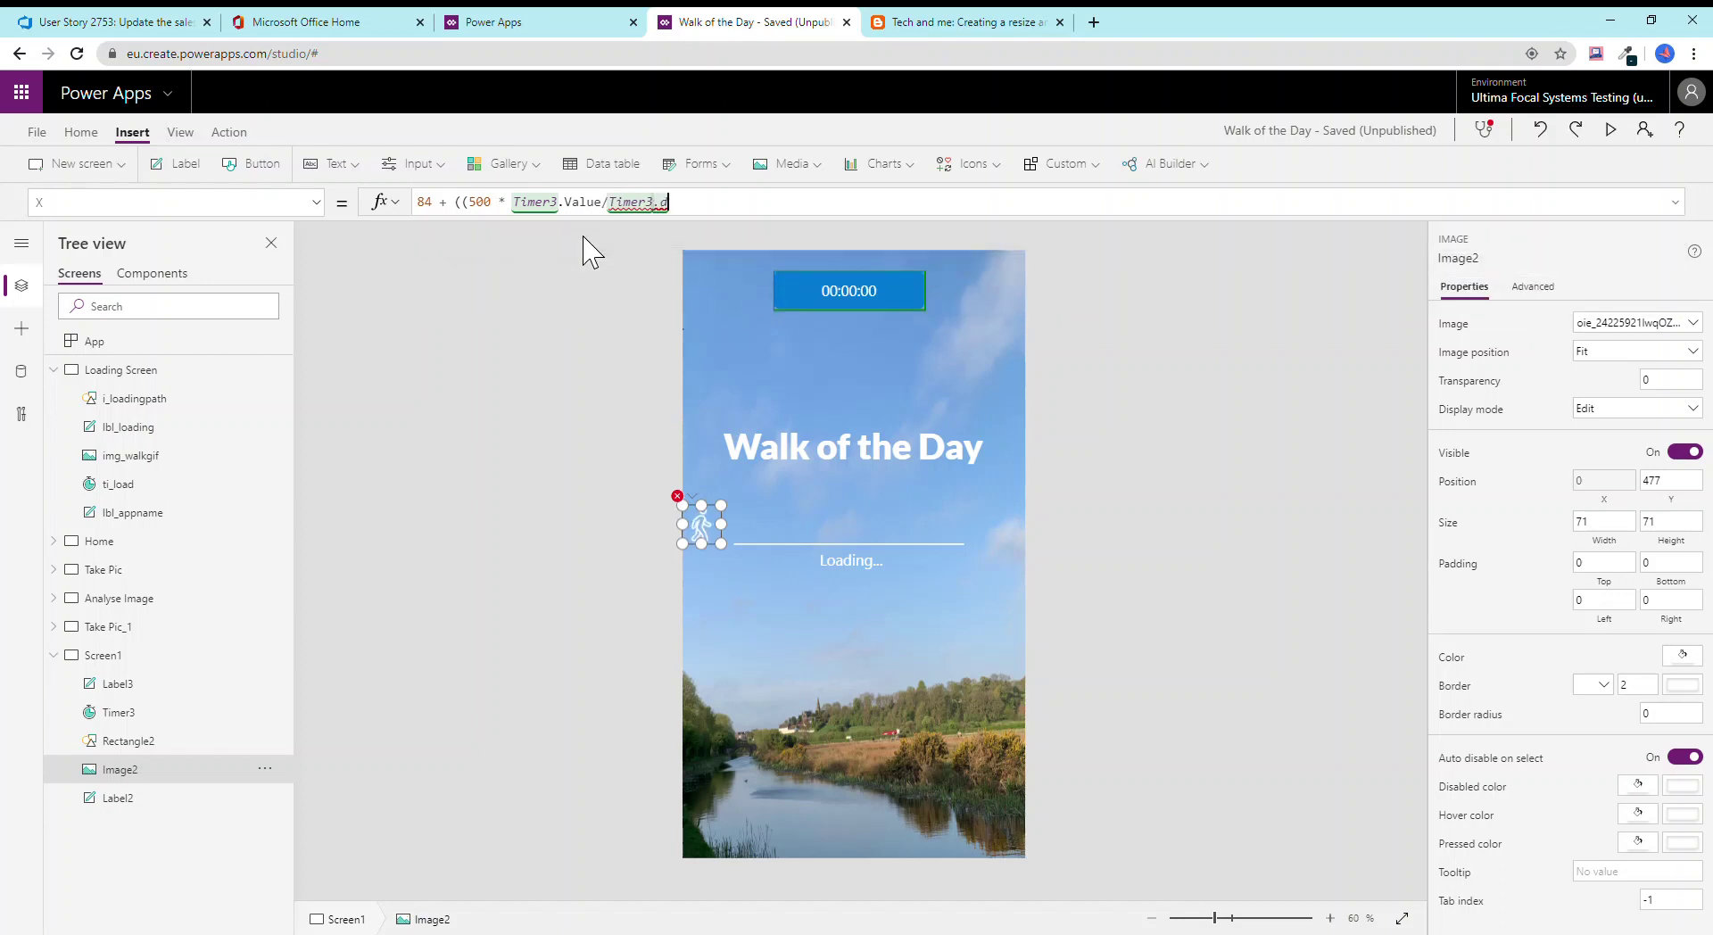
pyautogui.press('Tab')
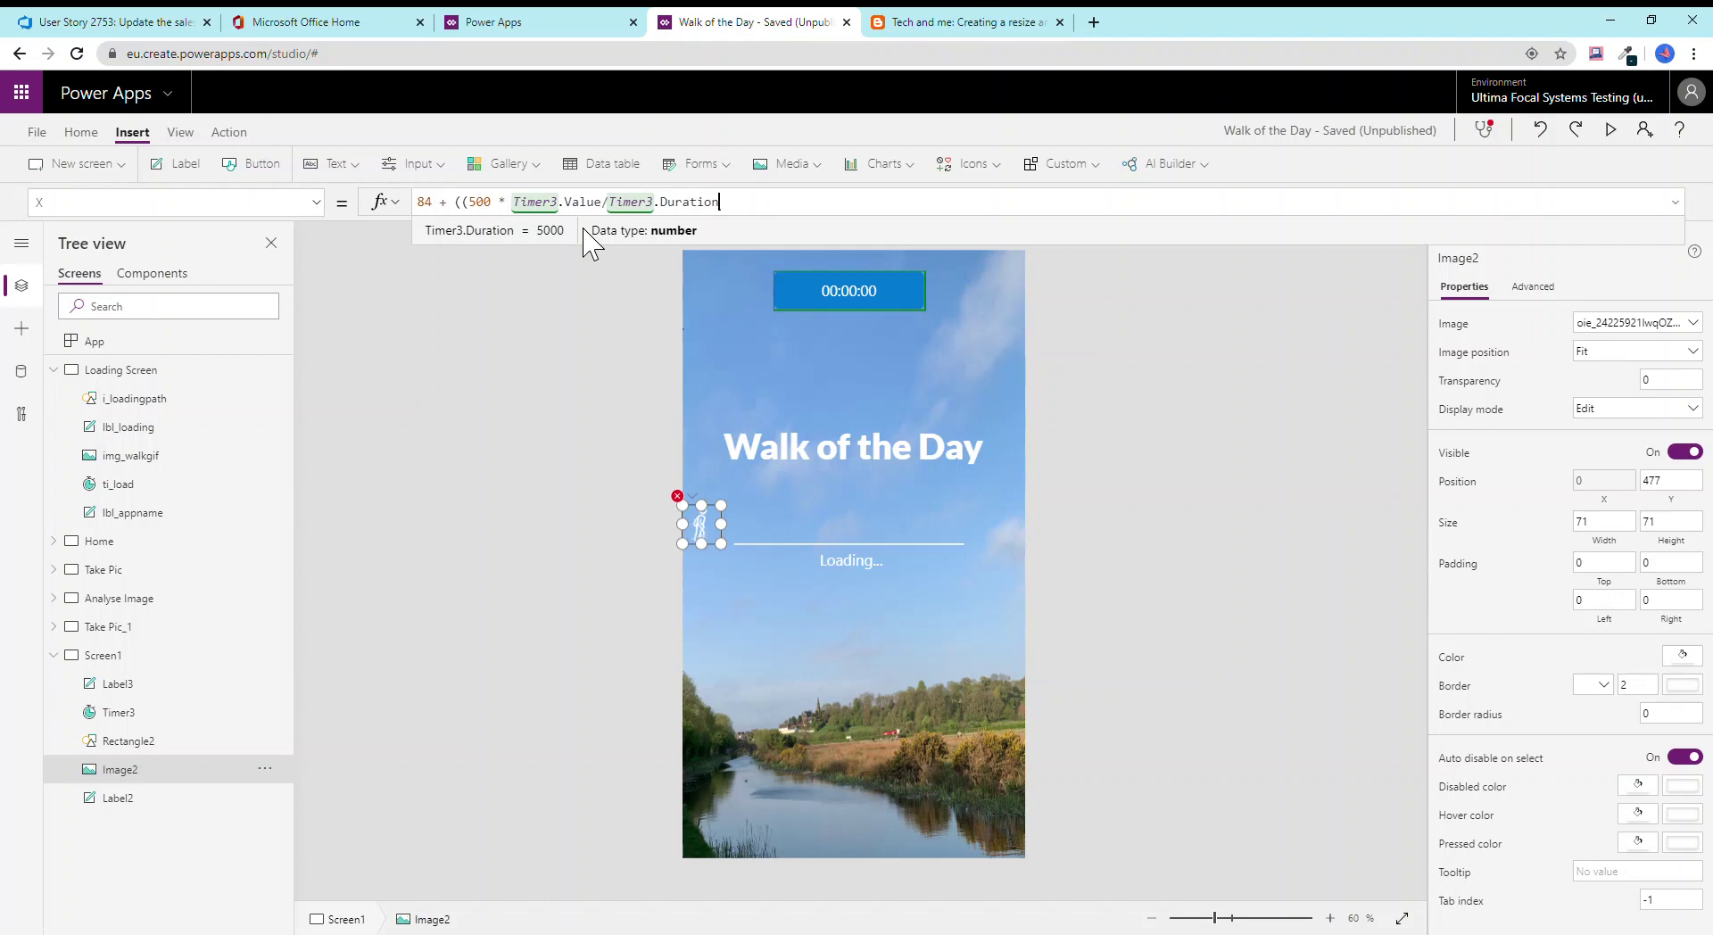
pyautogui.write('))')
pyautogui.press('BackSpace')
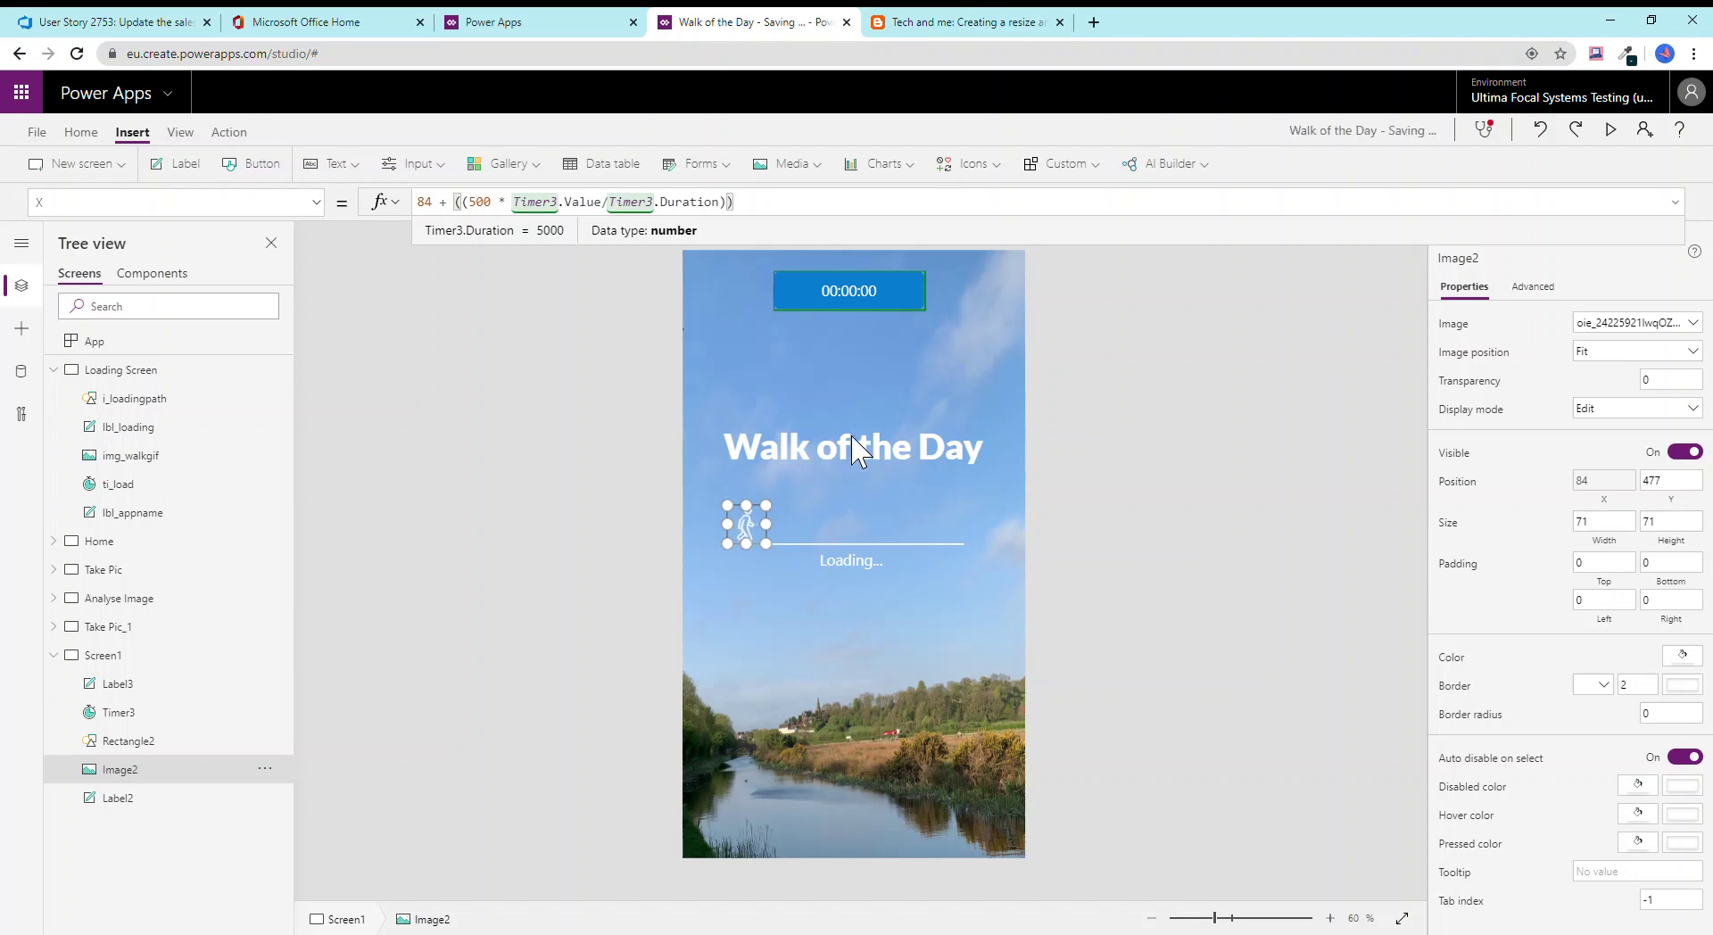
# Copy the walking figure's X formula and use it as the white line's Width, replacing the fixed value.
pyautogui.hotkey('ctrl', 'a')
pyautogui.hotkey('ctrl', 'c')
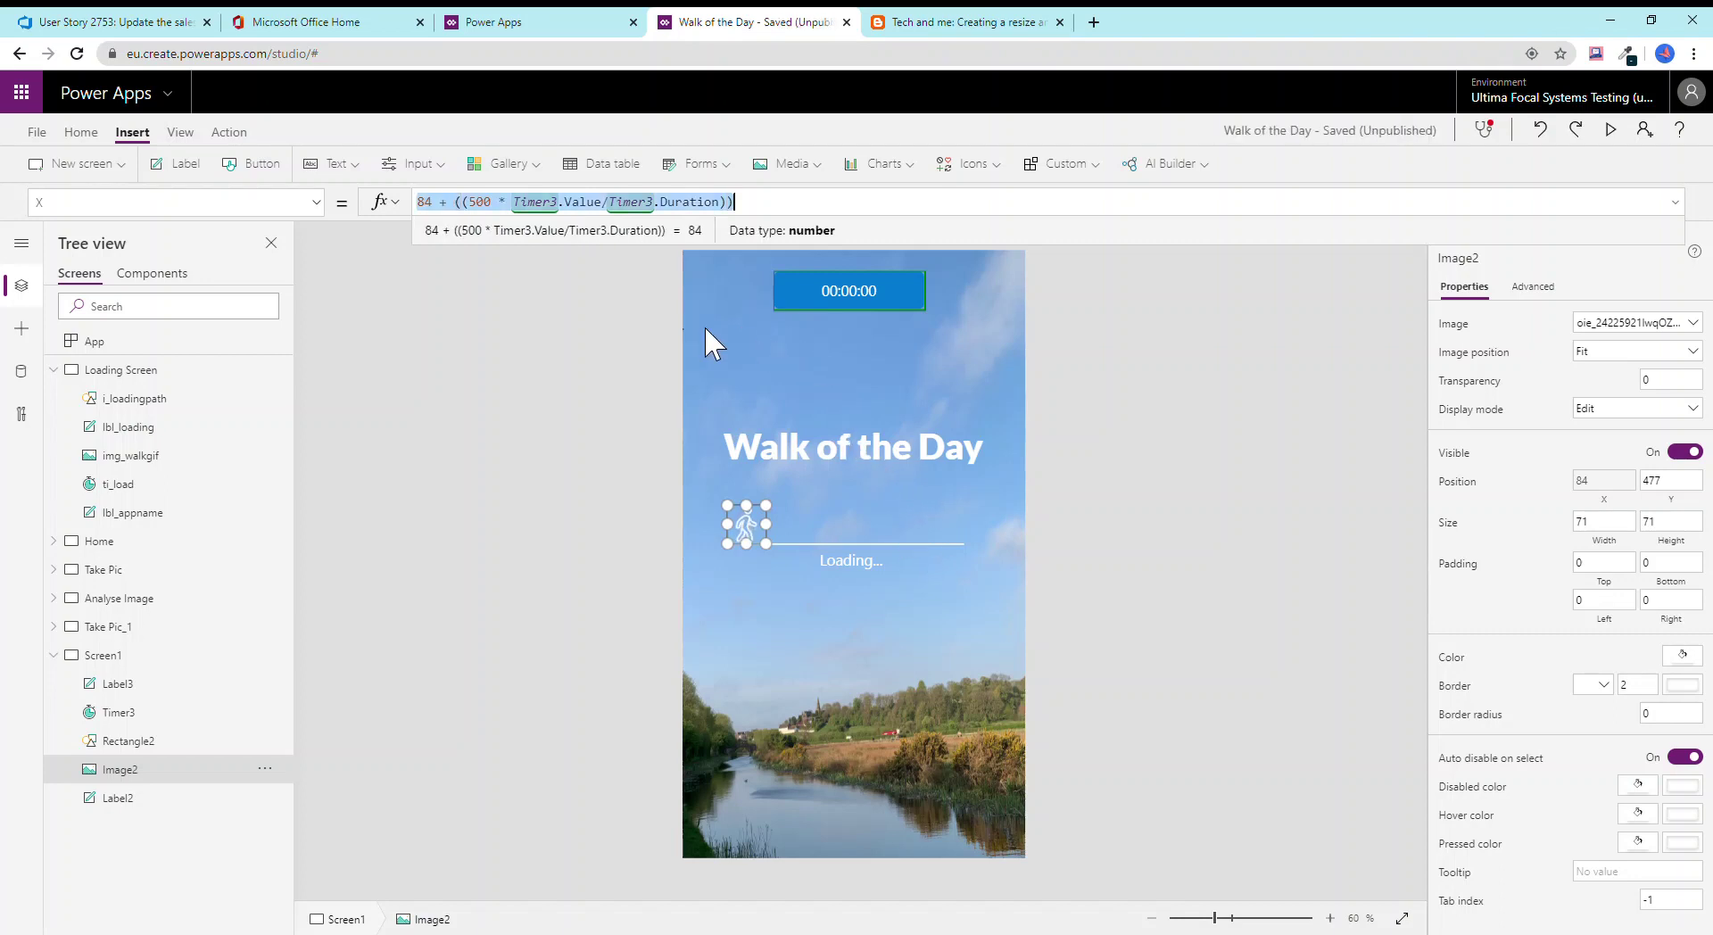
pyautogui.click(958, 544)
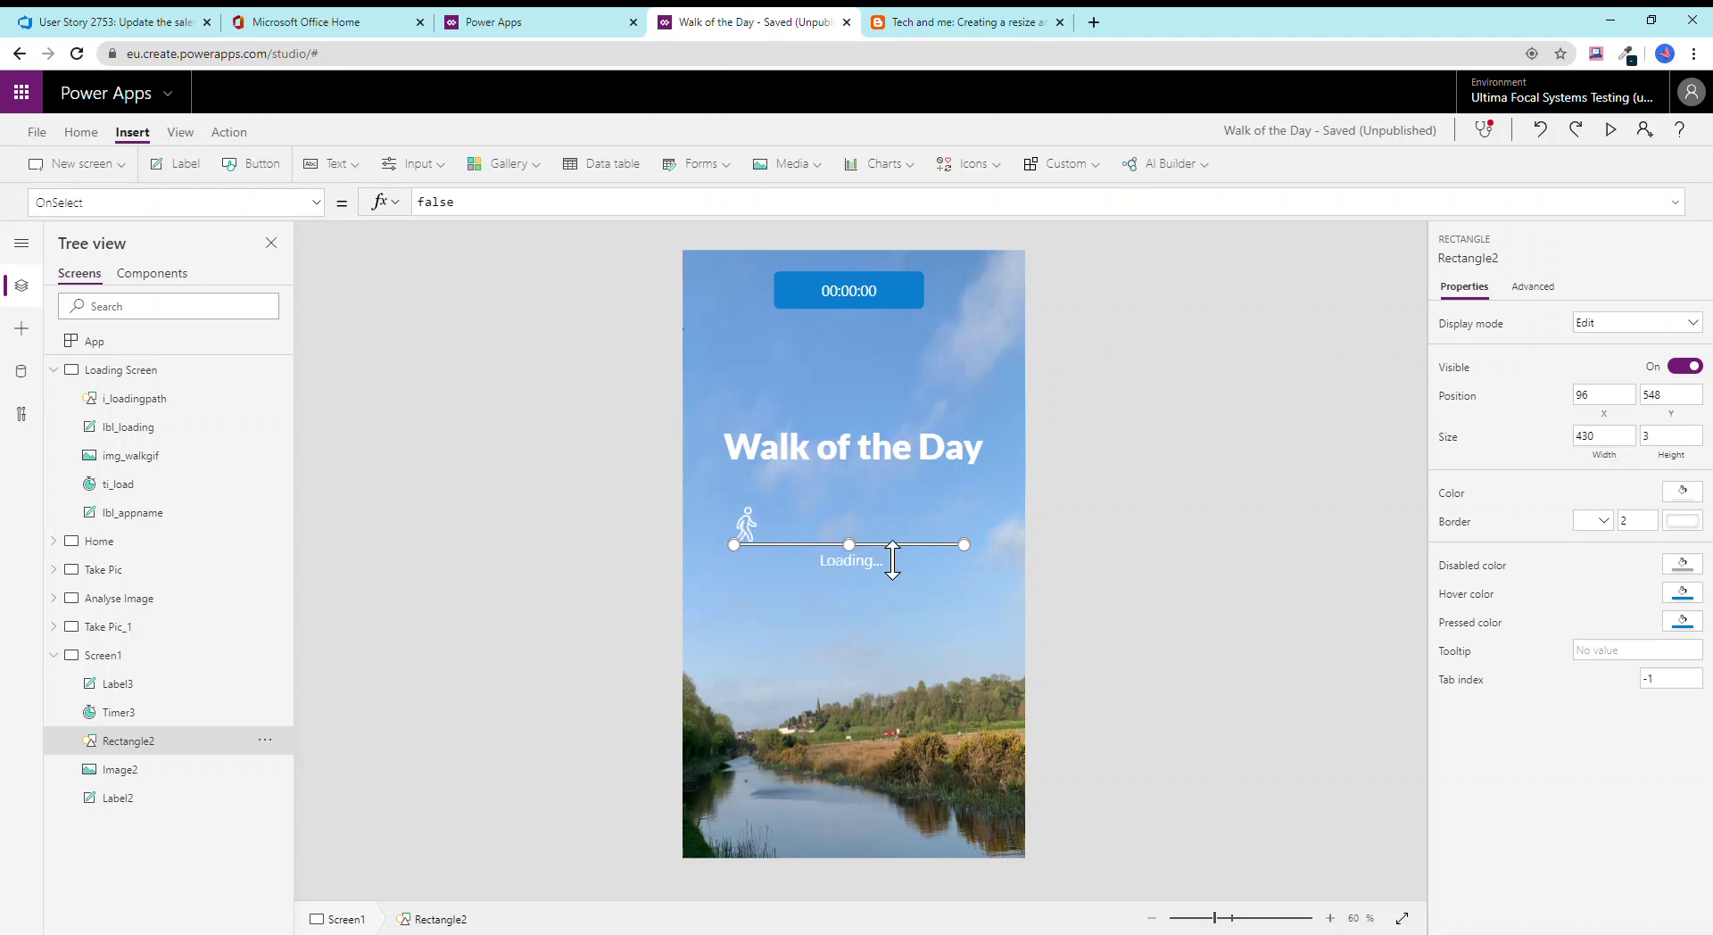
pyautogui.click(1604, 439)
pyautogui.hotkey('ctrl', 'a')
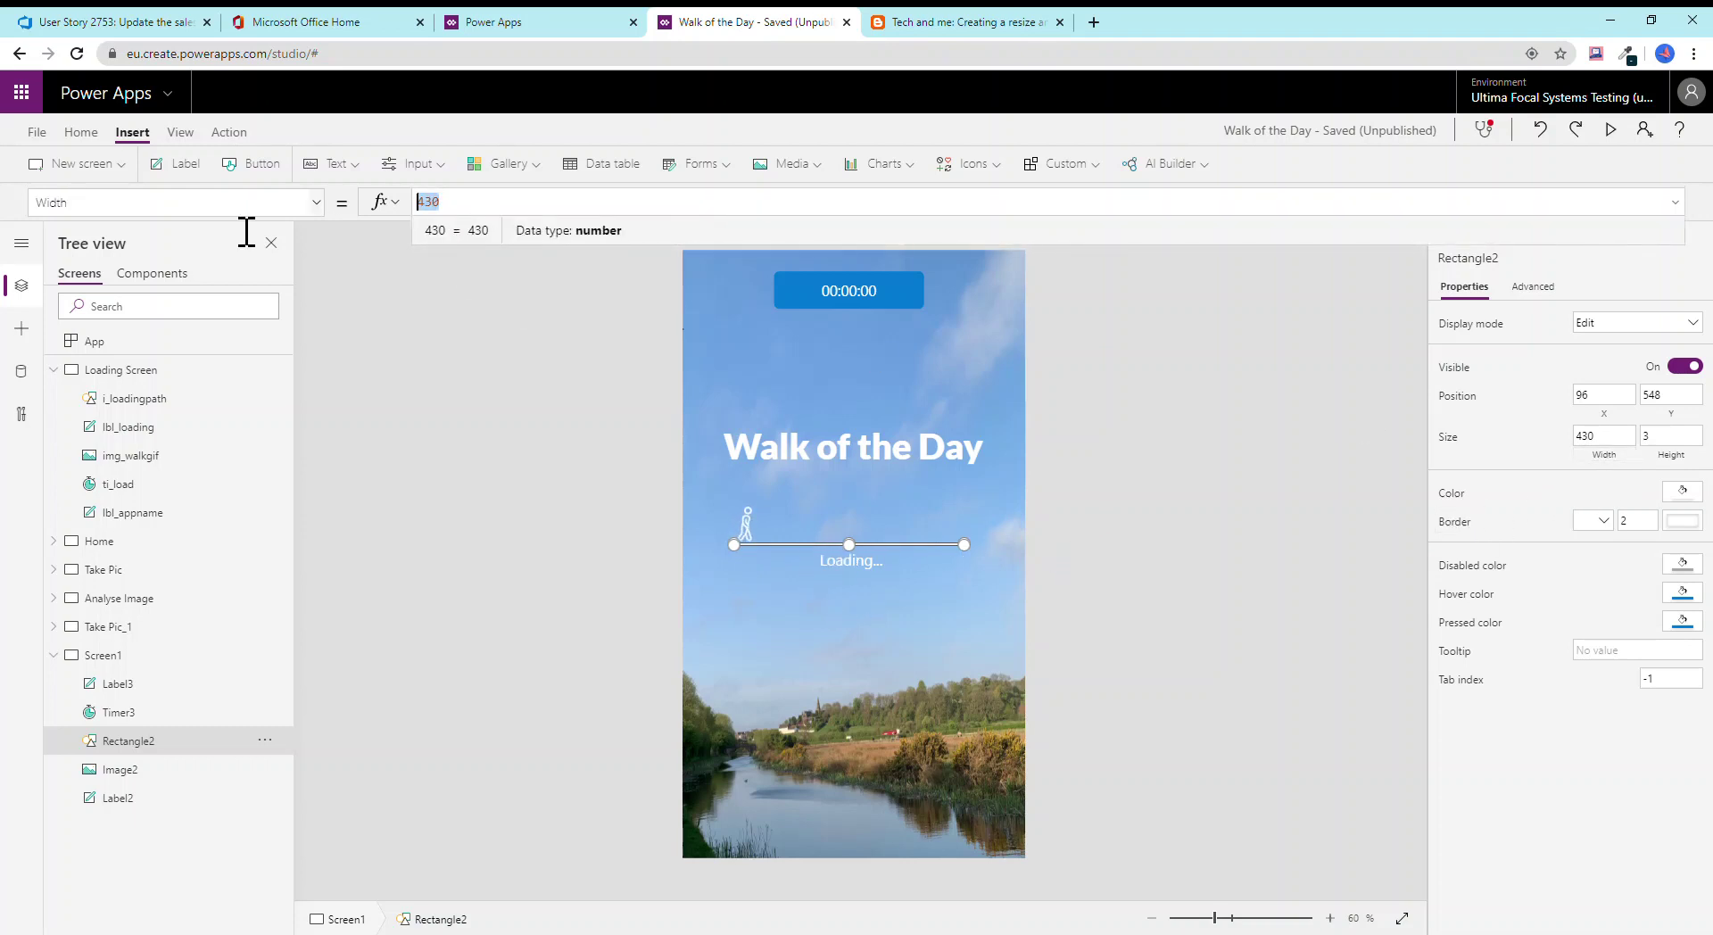
pyautogui.hotkey('ctrl', 'v')
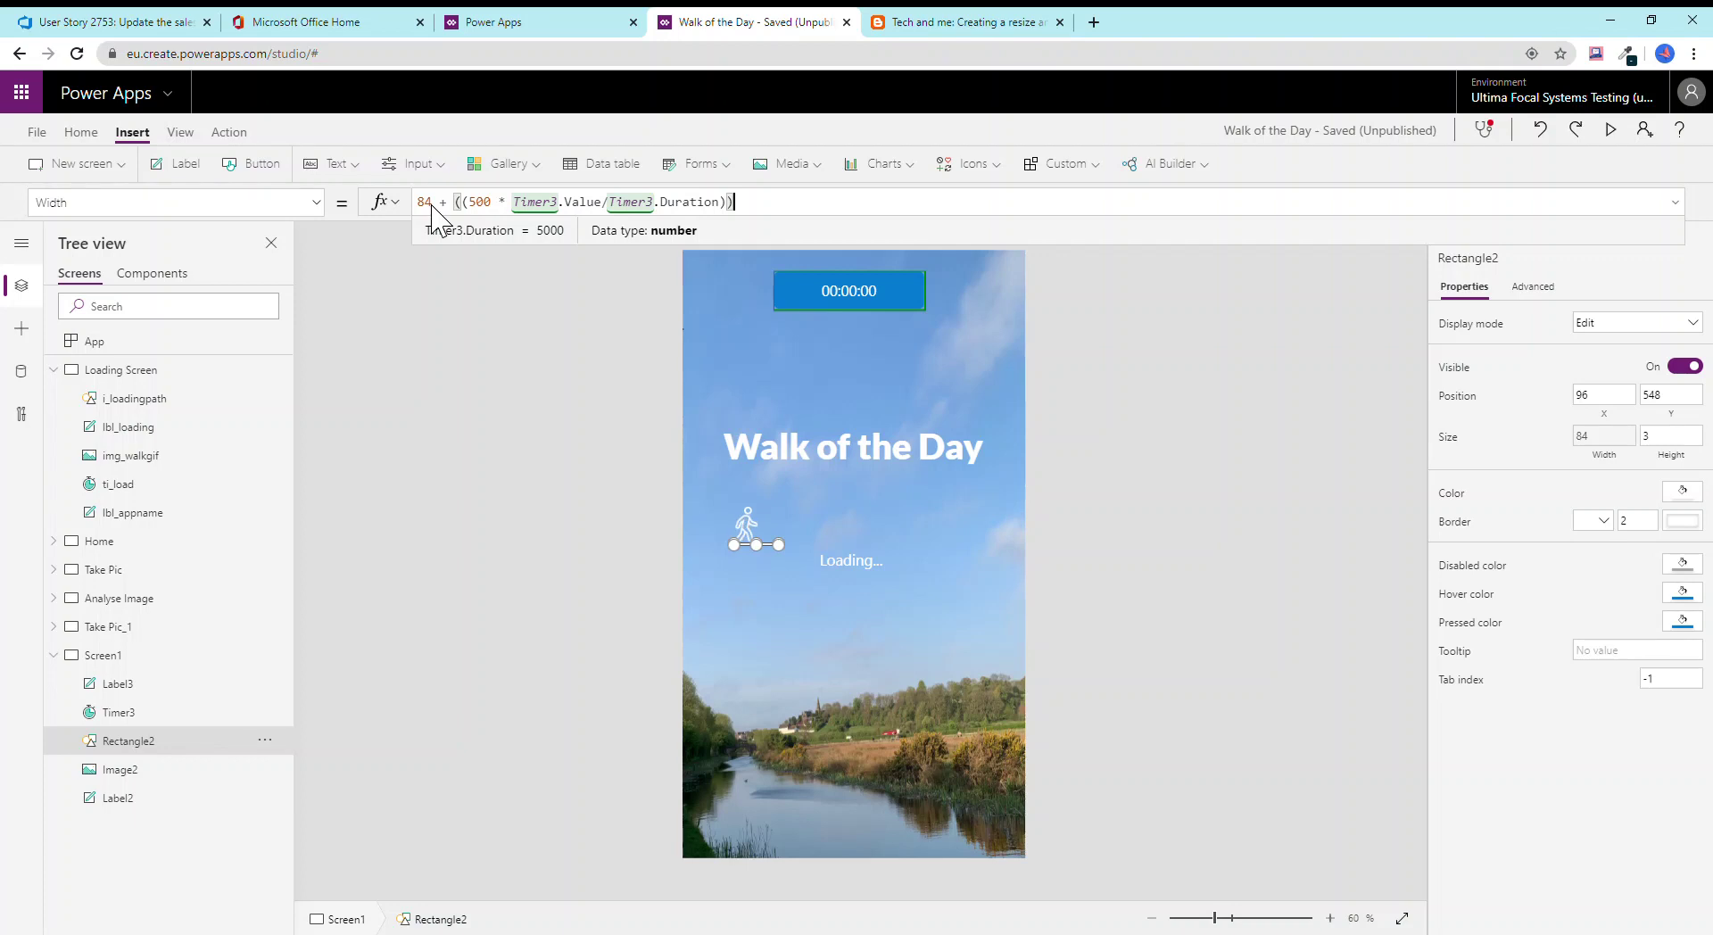
# Set the starting value in the white line's Width formula to 20.
pyautogui.moveTo(432, 205); pyautogui.dragTo(418, 212)
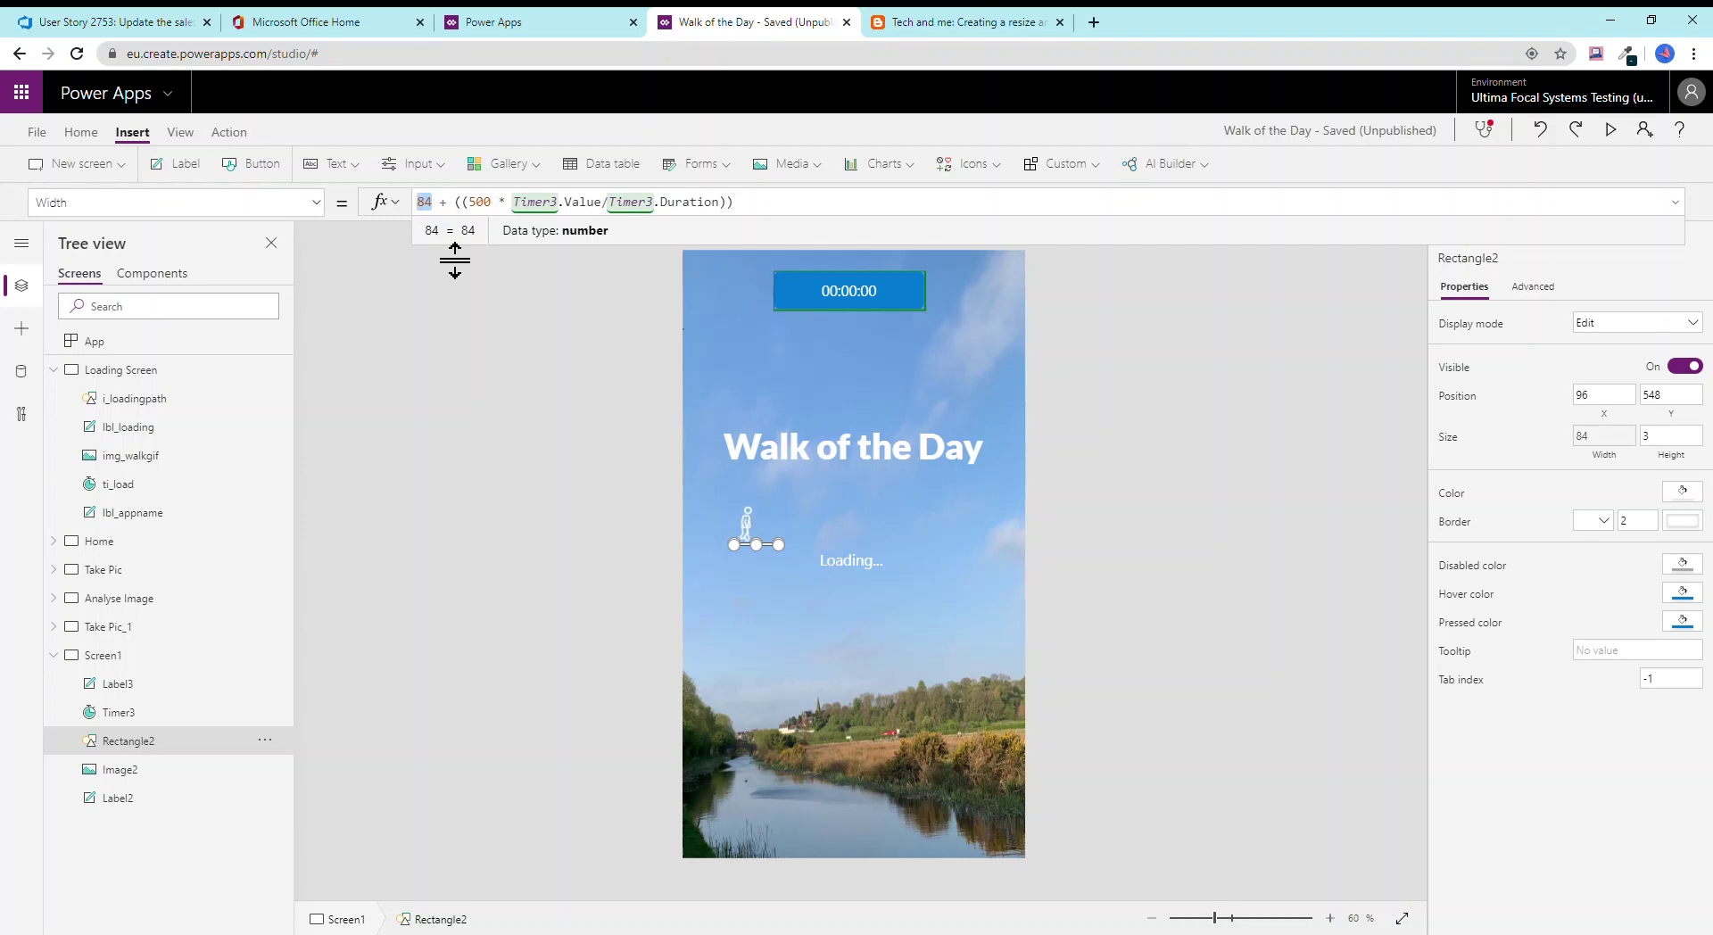
pyautogui.write('10')
pyautogui.press('BackSpace')
pyautogui.press('BackSpace')
pyautogui.write('20')
pyautogui.click(975, 554)
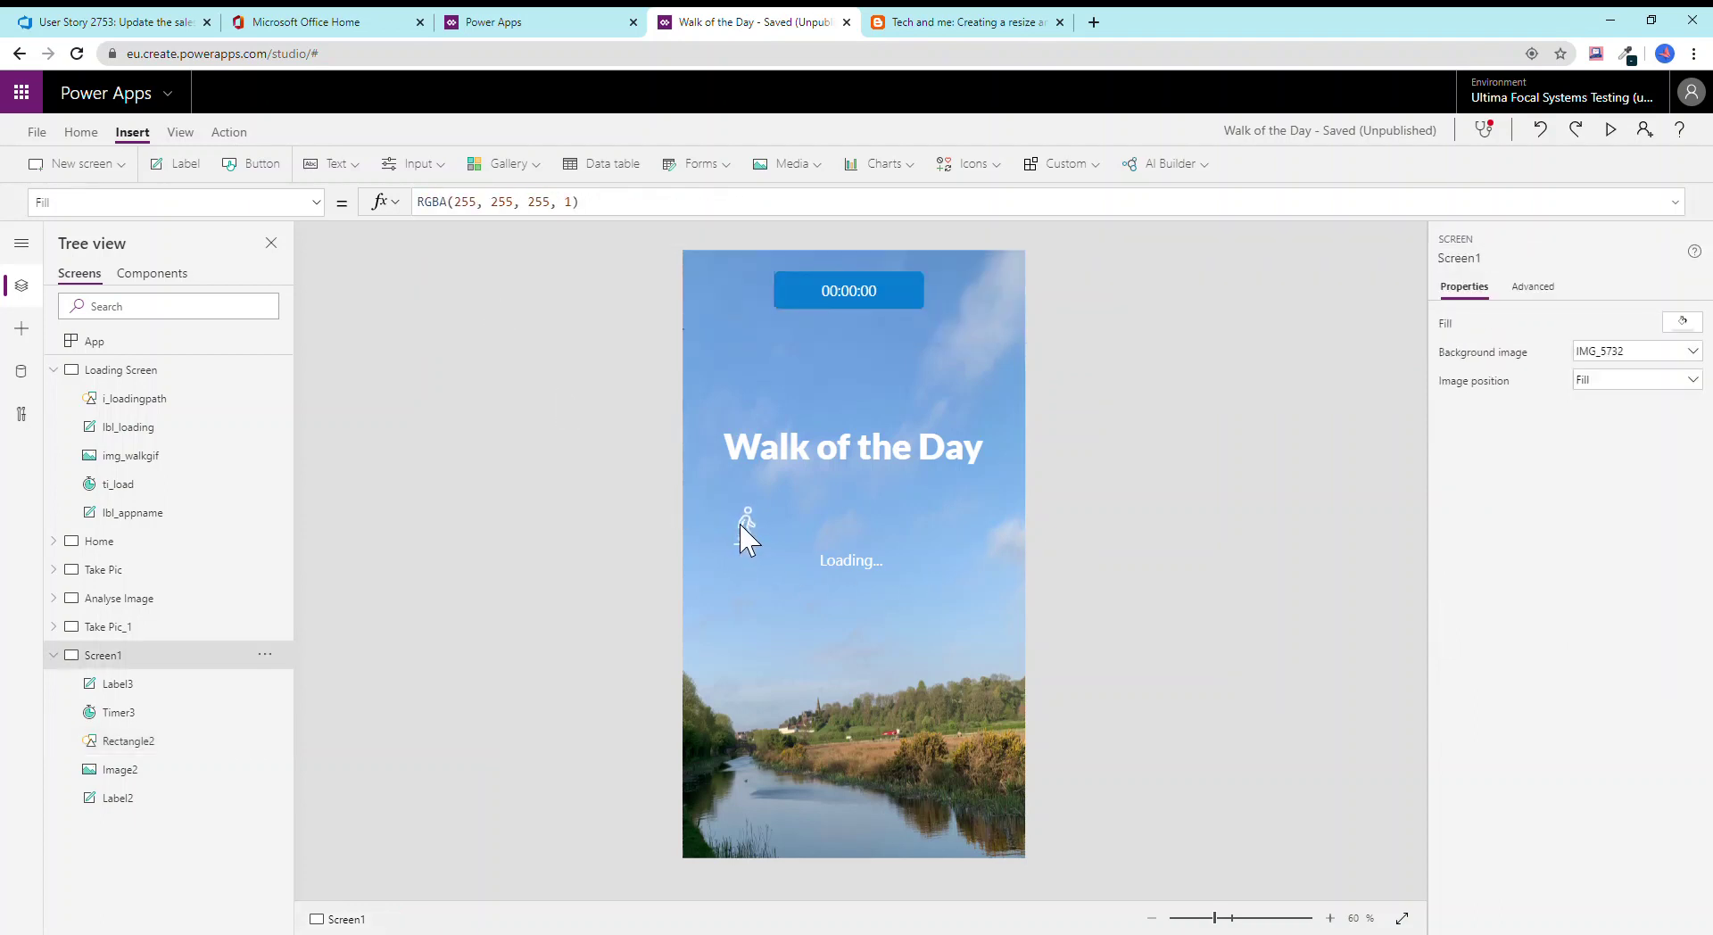
# Change the white line's Width formula to start from 30, giving 30 + ((500 * Timer3.Value/Timer3.Duration)).
pyautogui.click(739, 561)
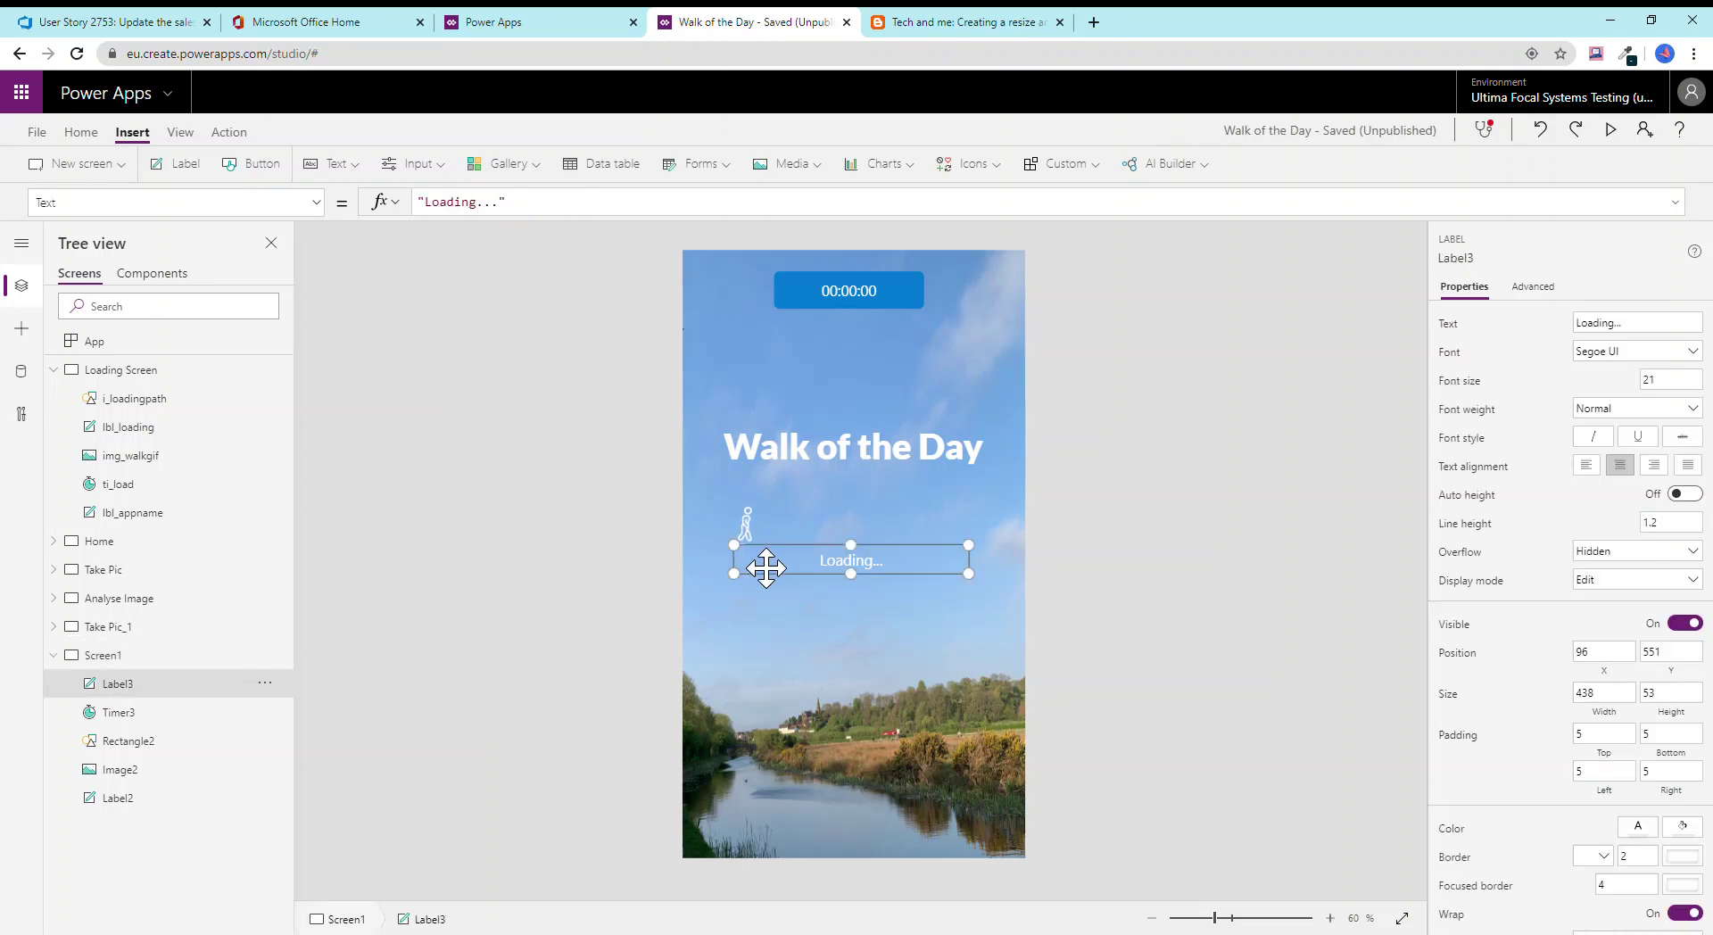
pyautogui.click(133, 740)
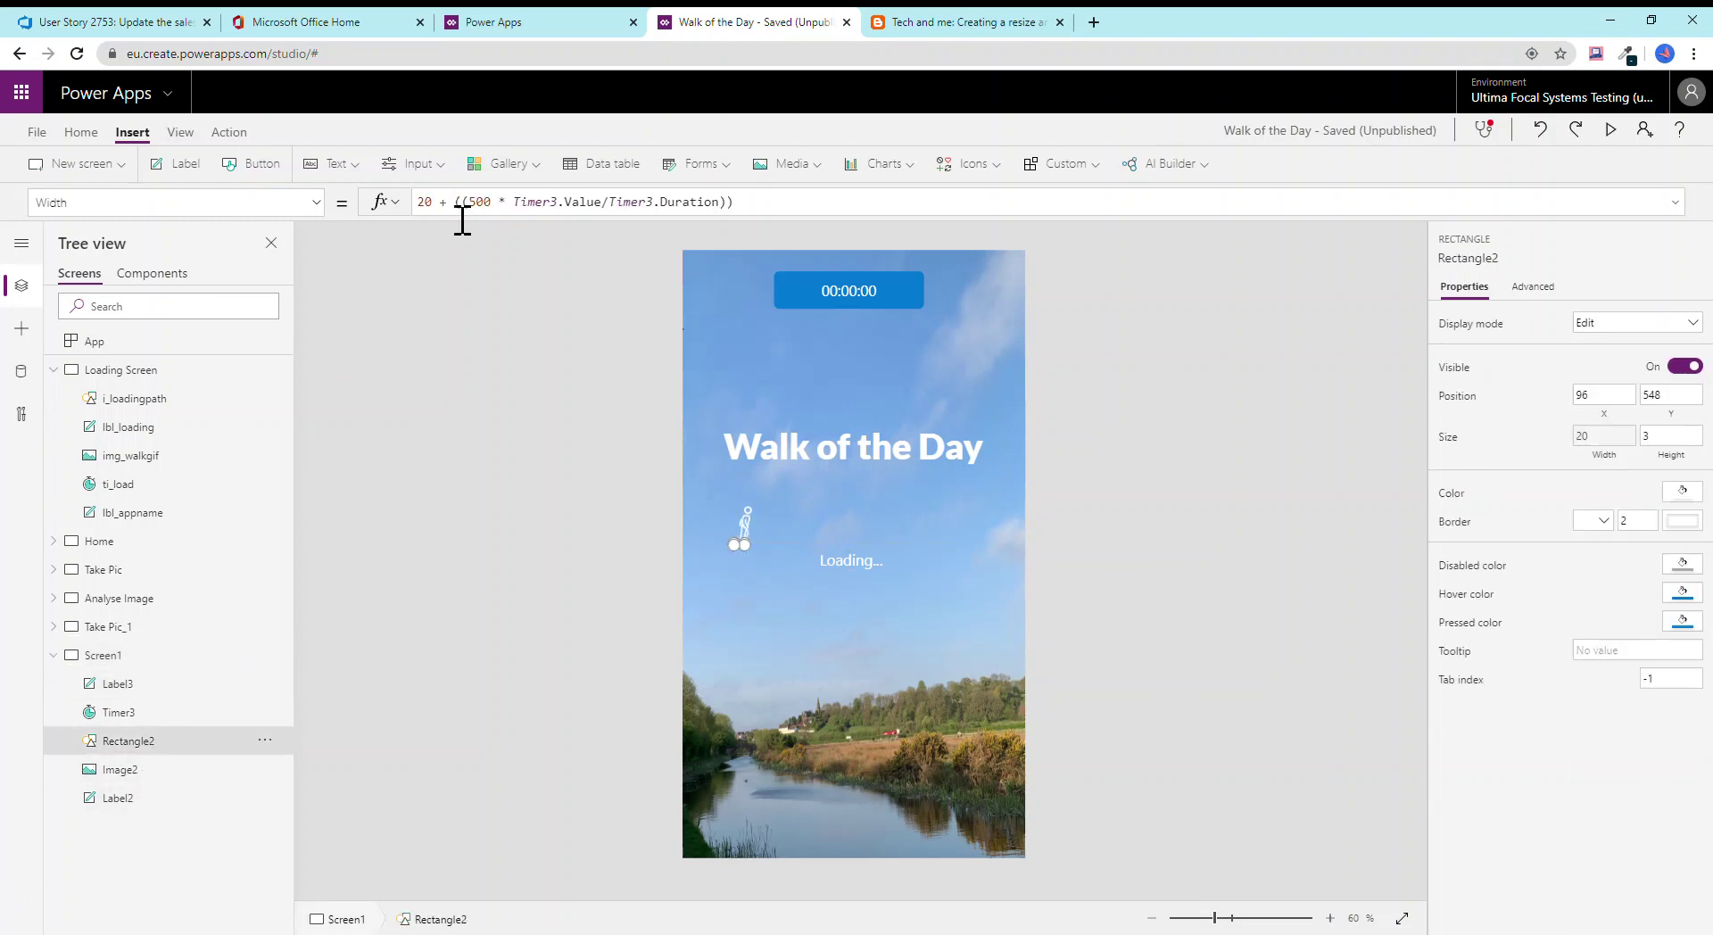
pyautogui.doubleClick(419, 210)
pyautogui.write('30')
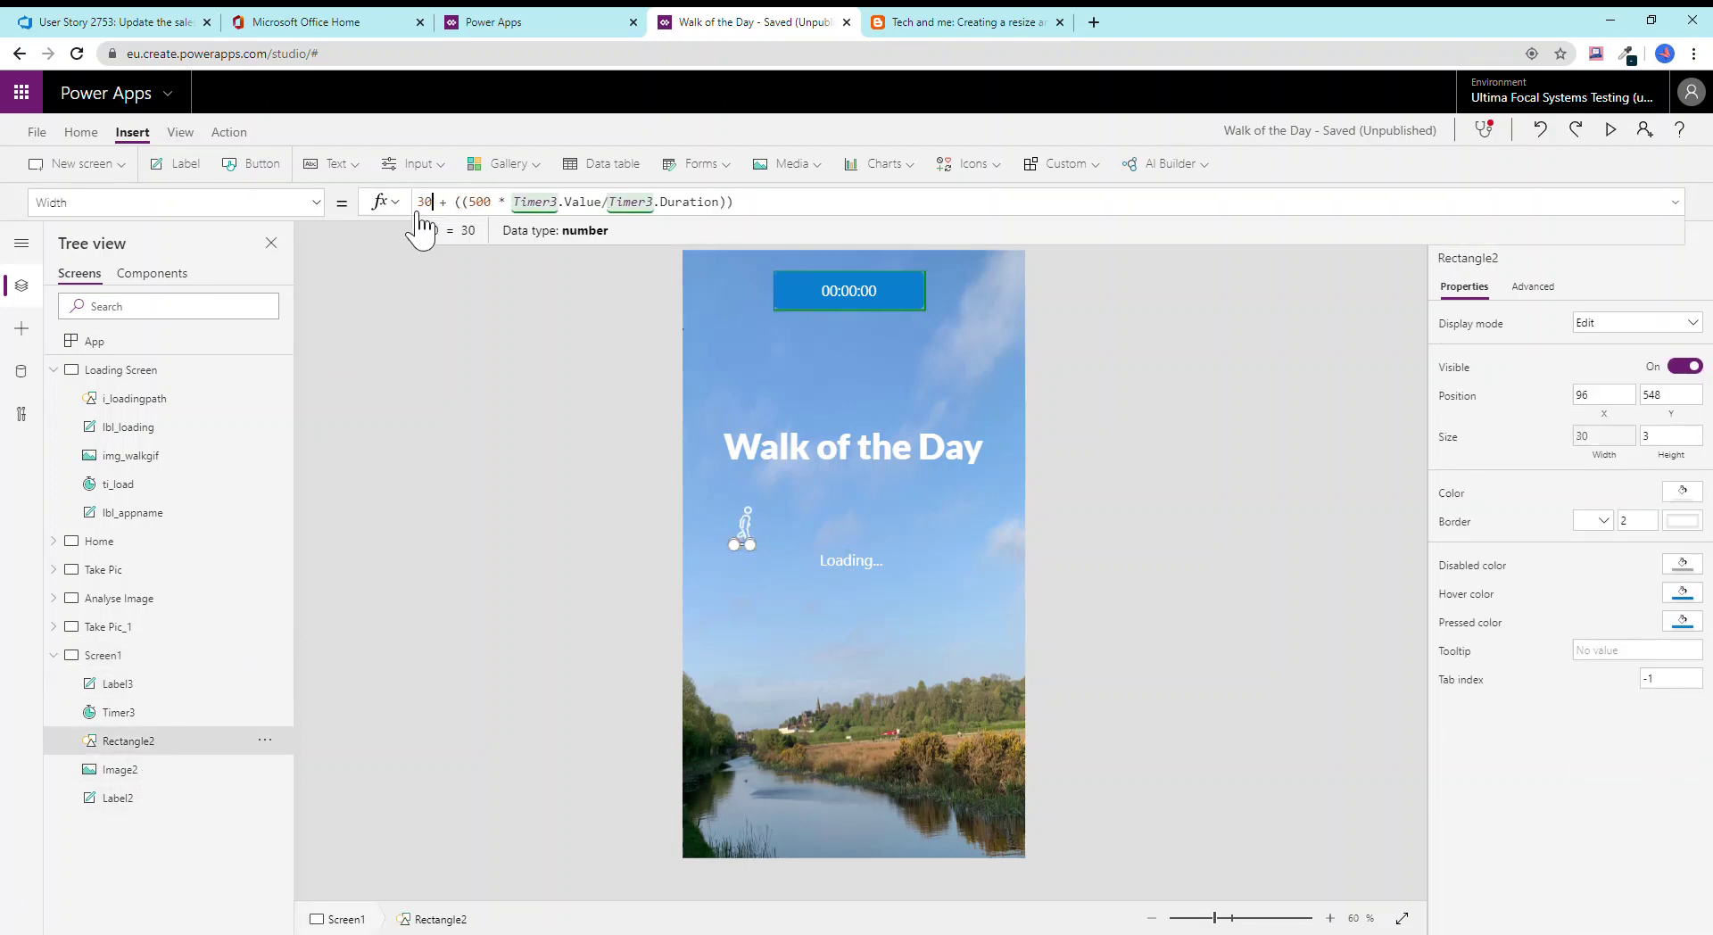
pyautogui.click(474, 587)
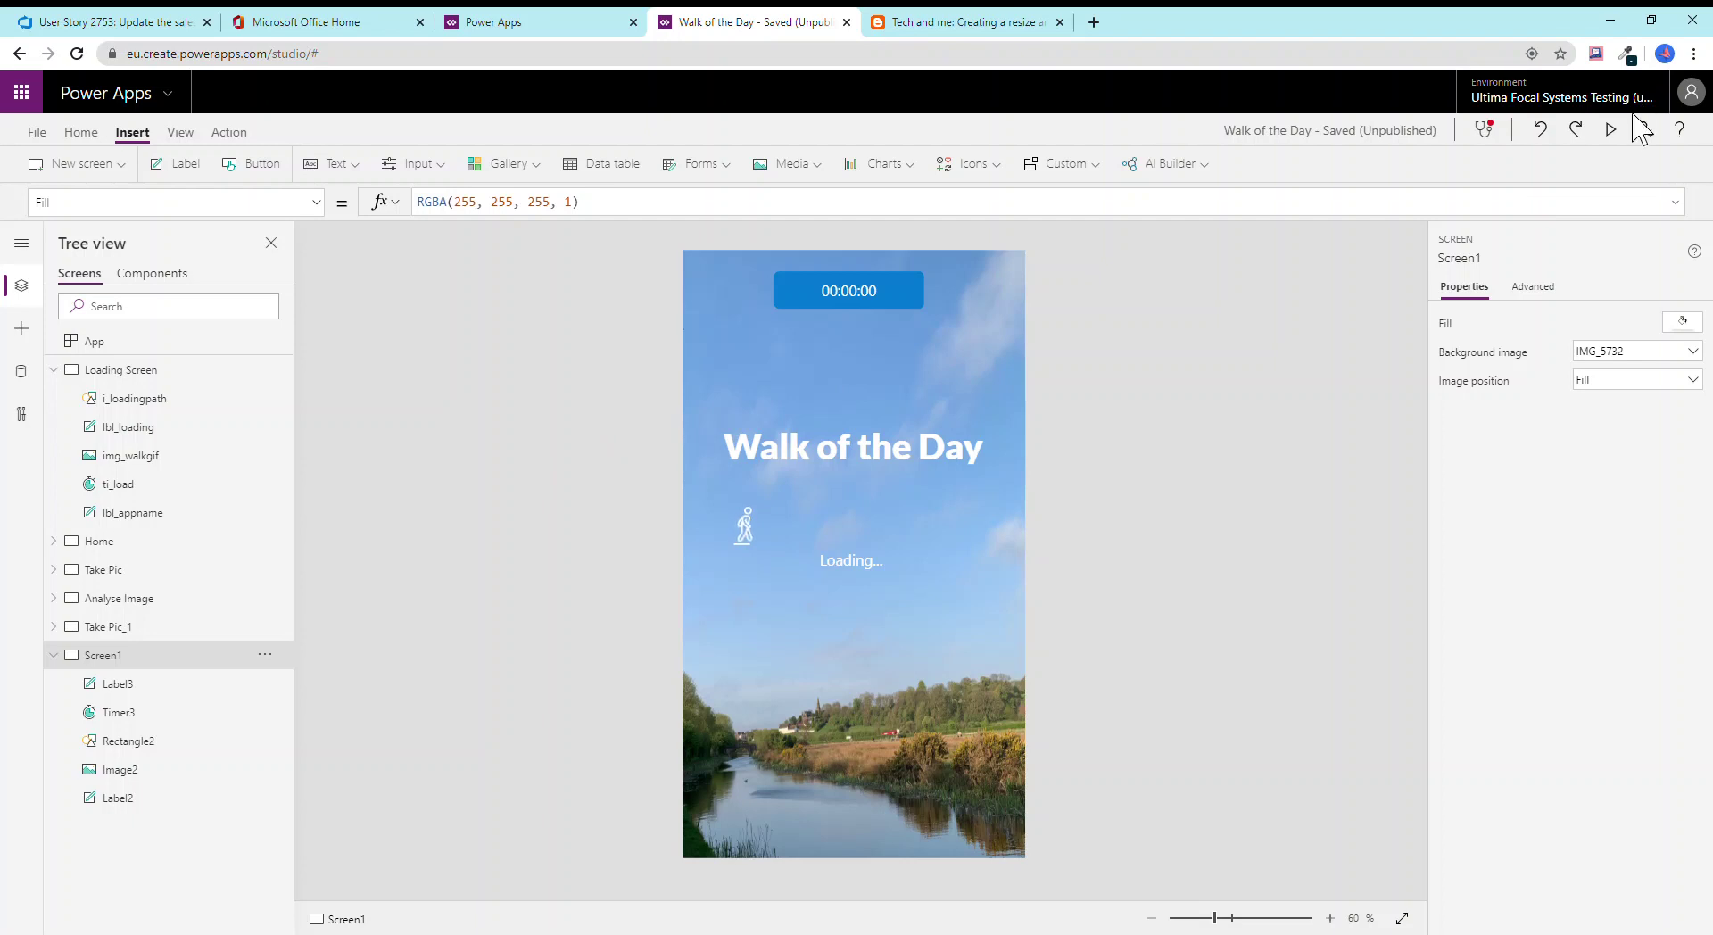
# Preview the loading animation through to Home, return to Screen1 and check the walking figure's end position.
pyautogui.click(1613, 132)
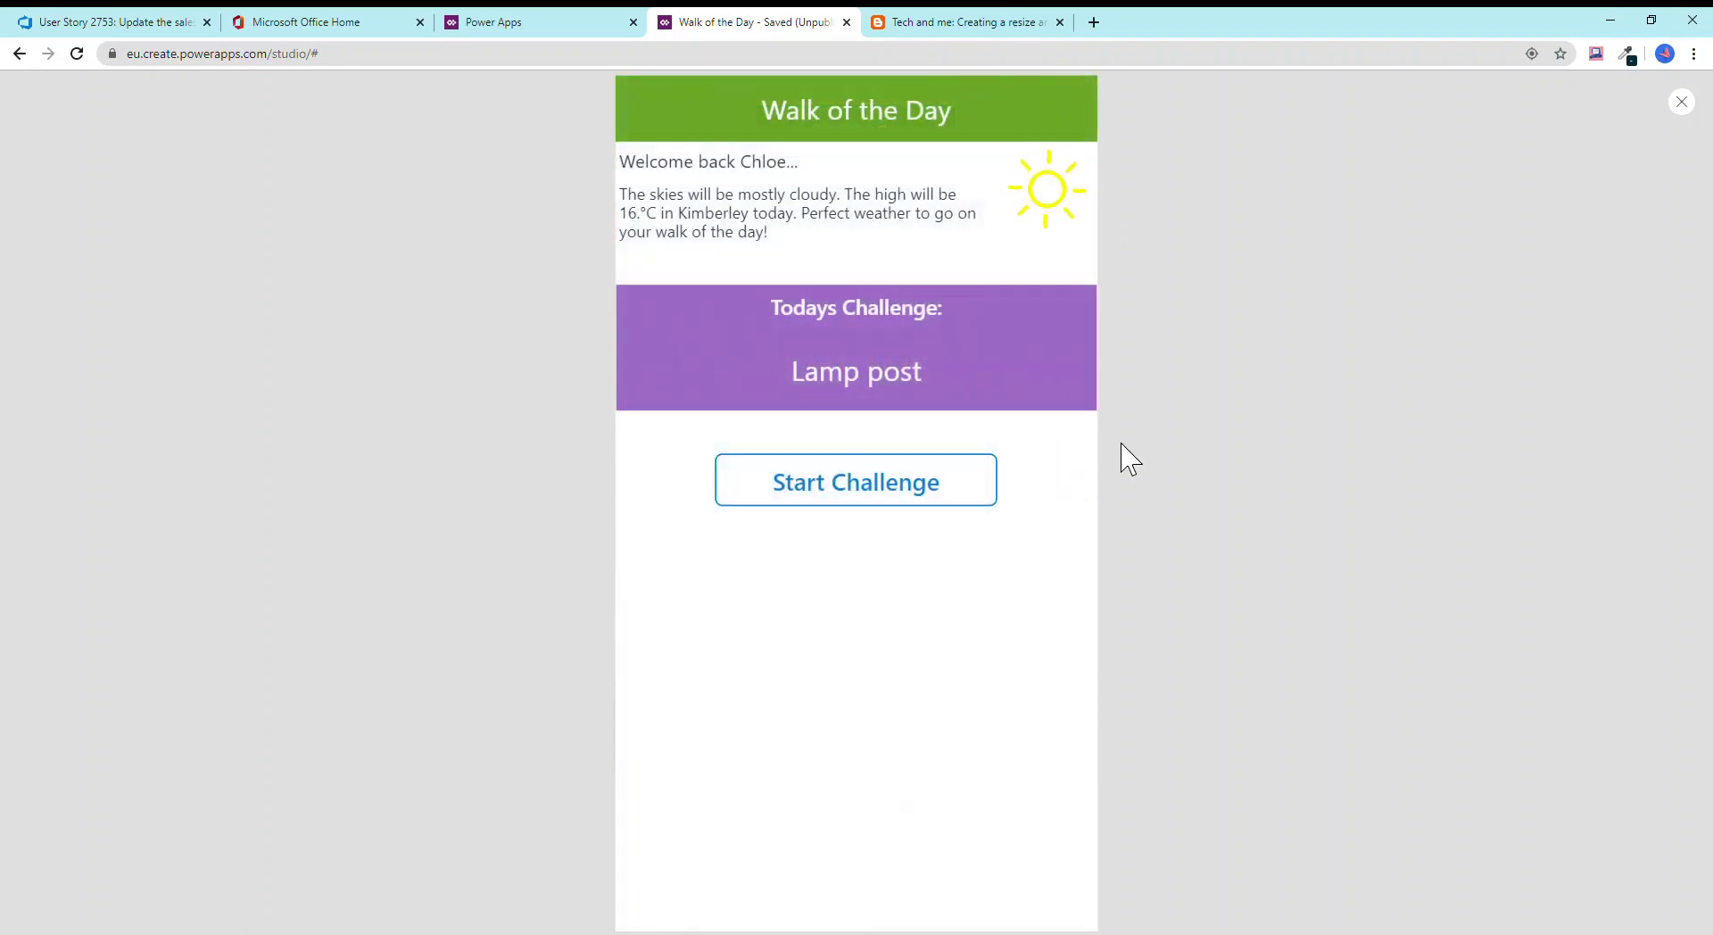
pyautogui.click(1681, 102)
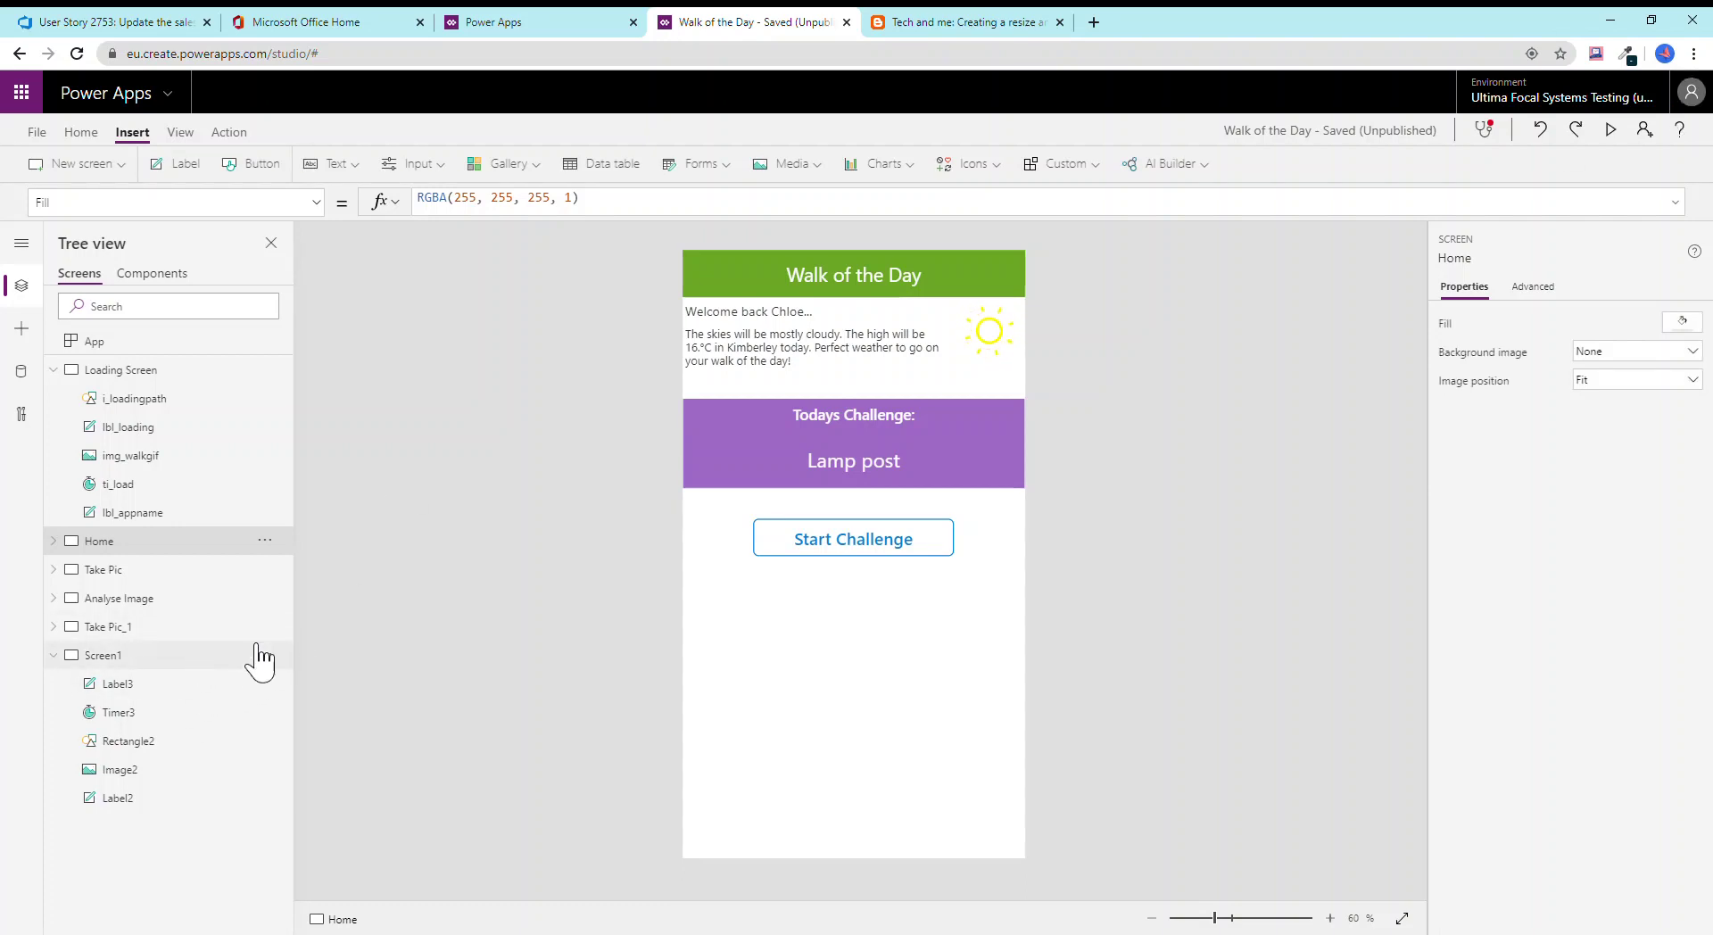
pyautogui.click(169, 659)
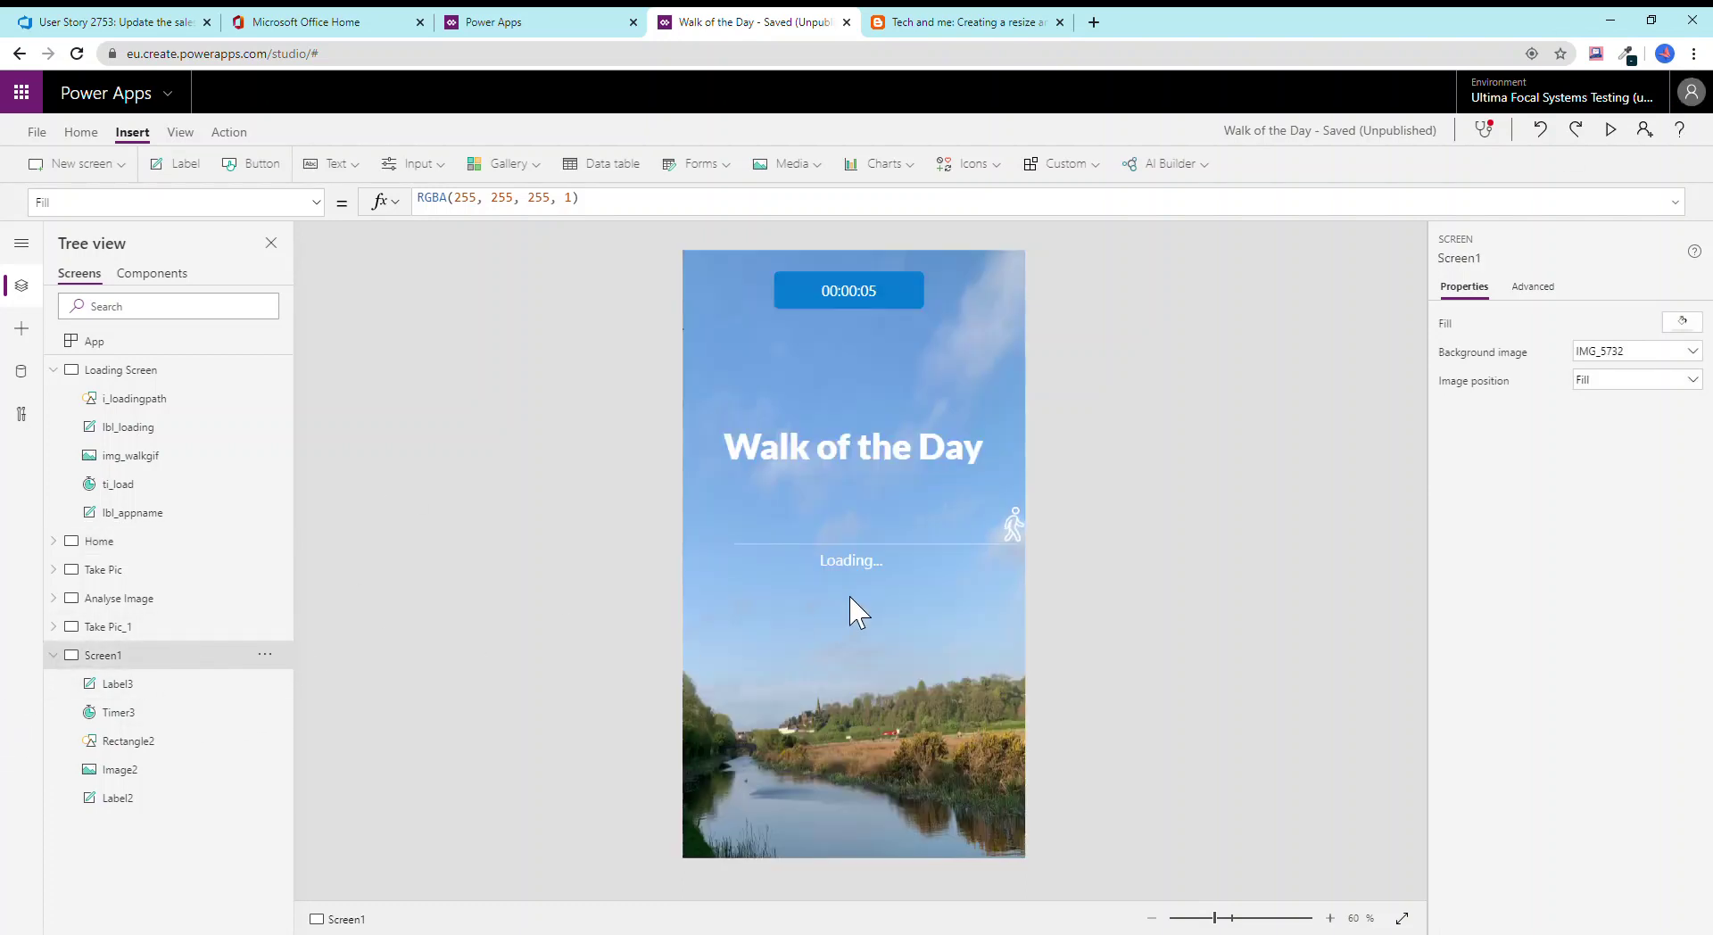
pyautogui.click(1008, 538)
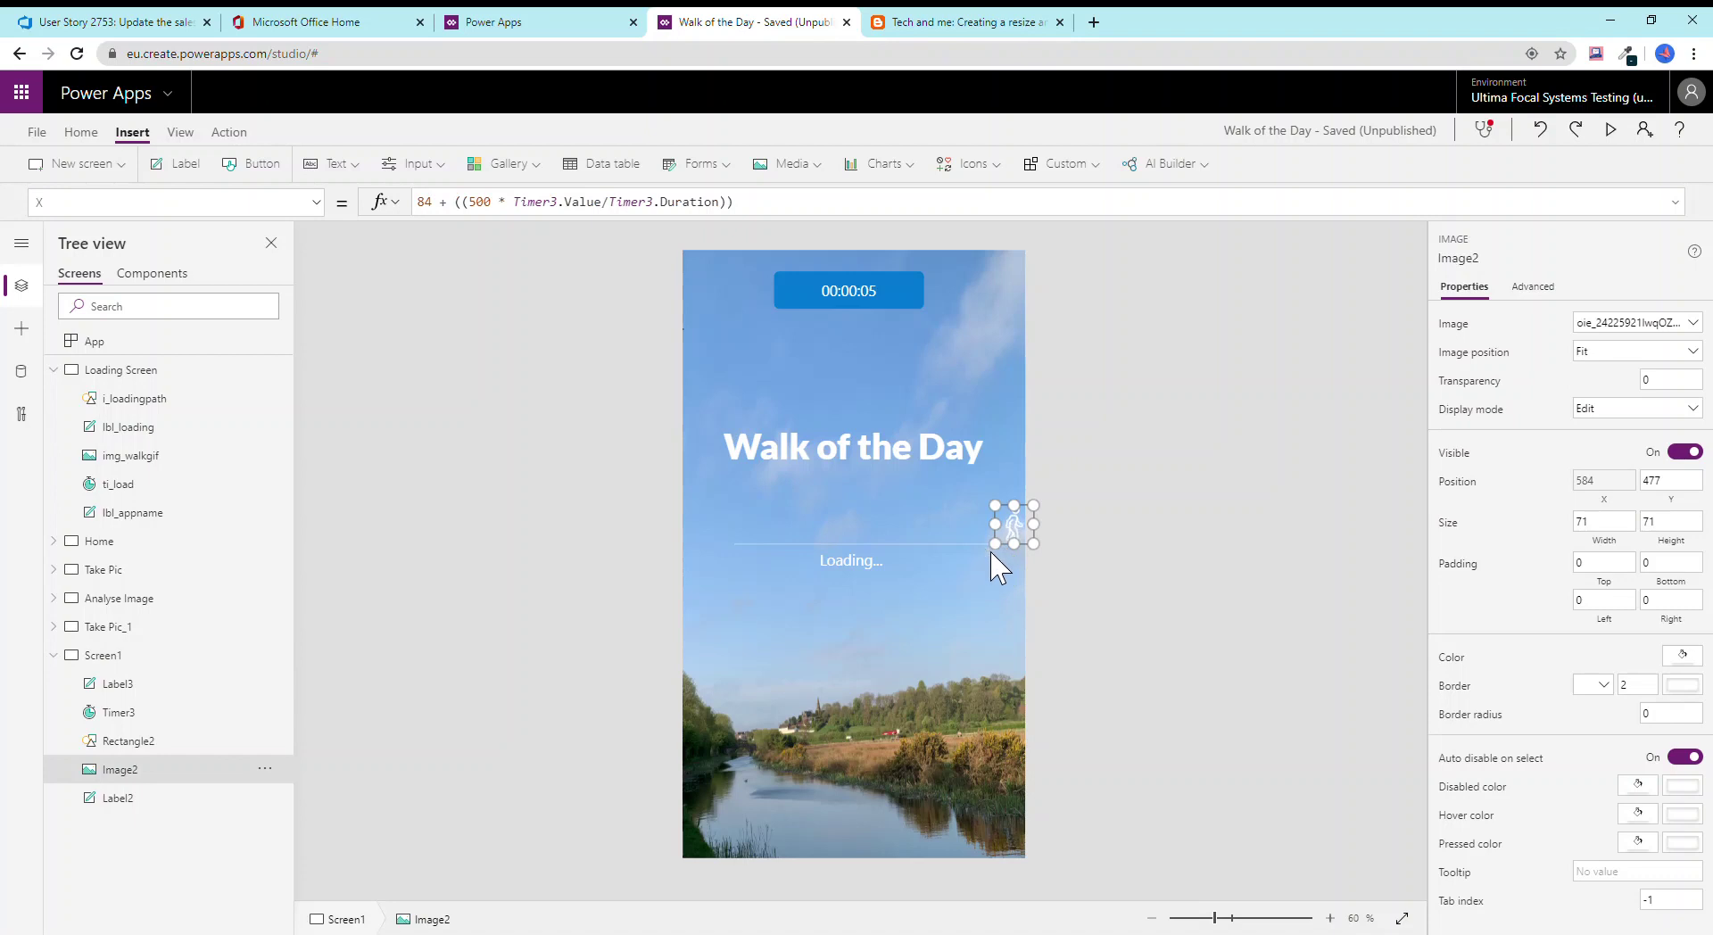
pyautogui.click(1071, 581)
pyautogui.click(1013, 525)
pyautogui.click(620, 532)
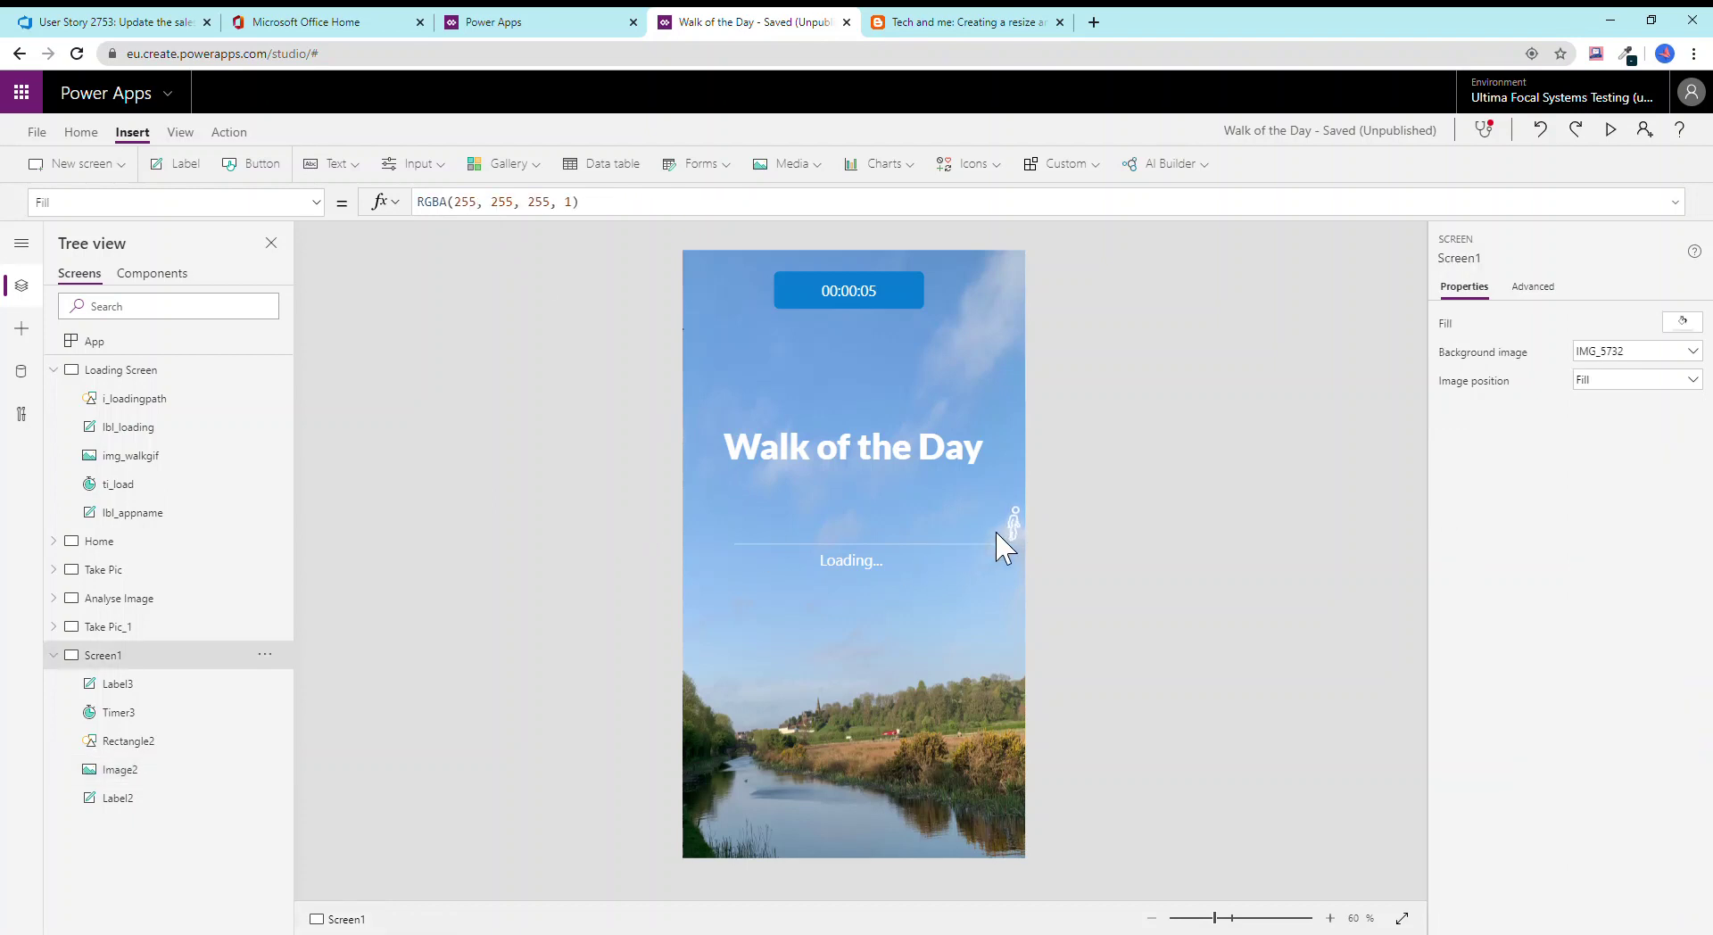
# Hide the timer on Screen1 by setting its Visible property to false, and reselect it among the screen's controls.
pyautogui.click(851, 296)
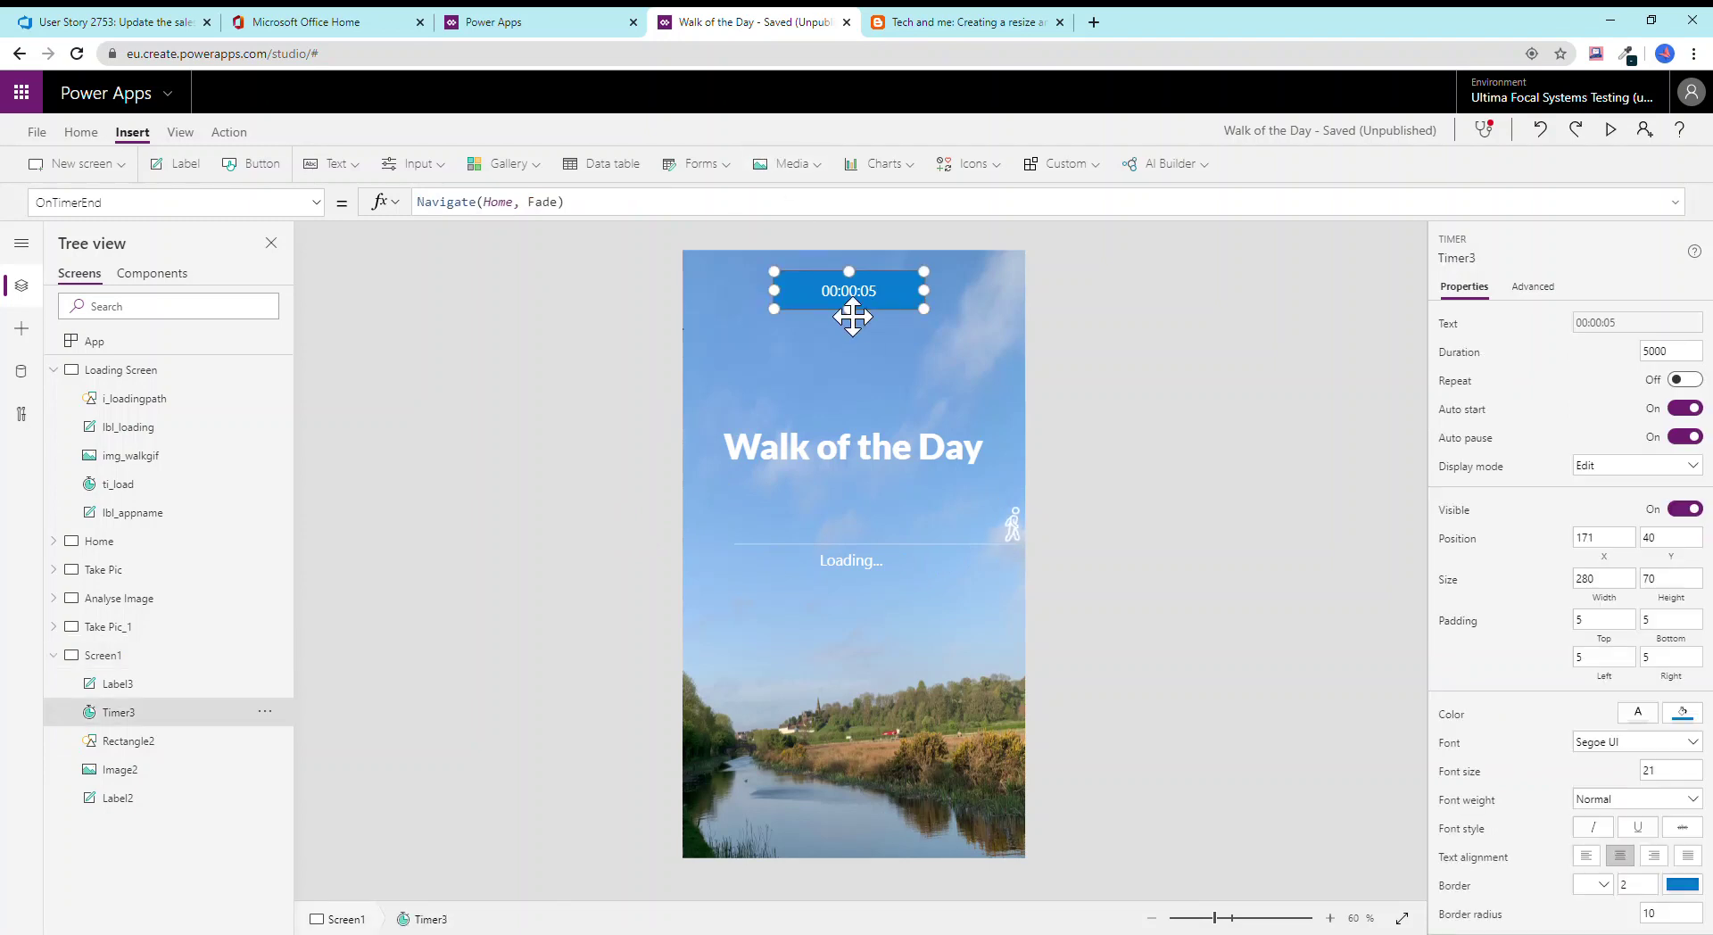
pyautogui.click(317, 203)
pyautogui.scroll(-5, 222, 439)
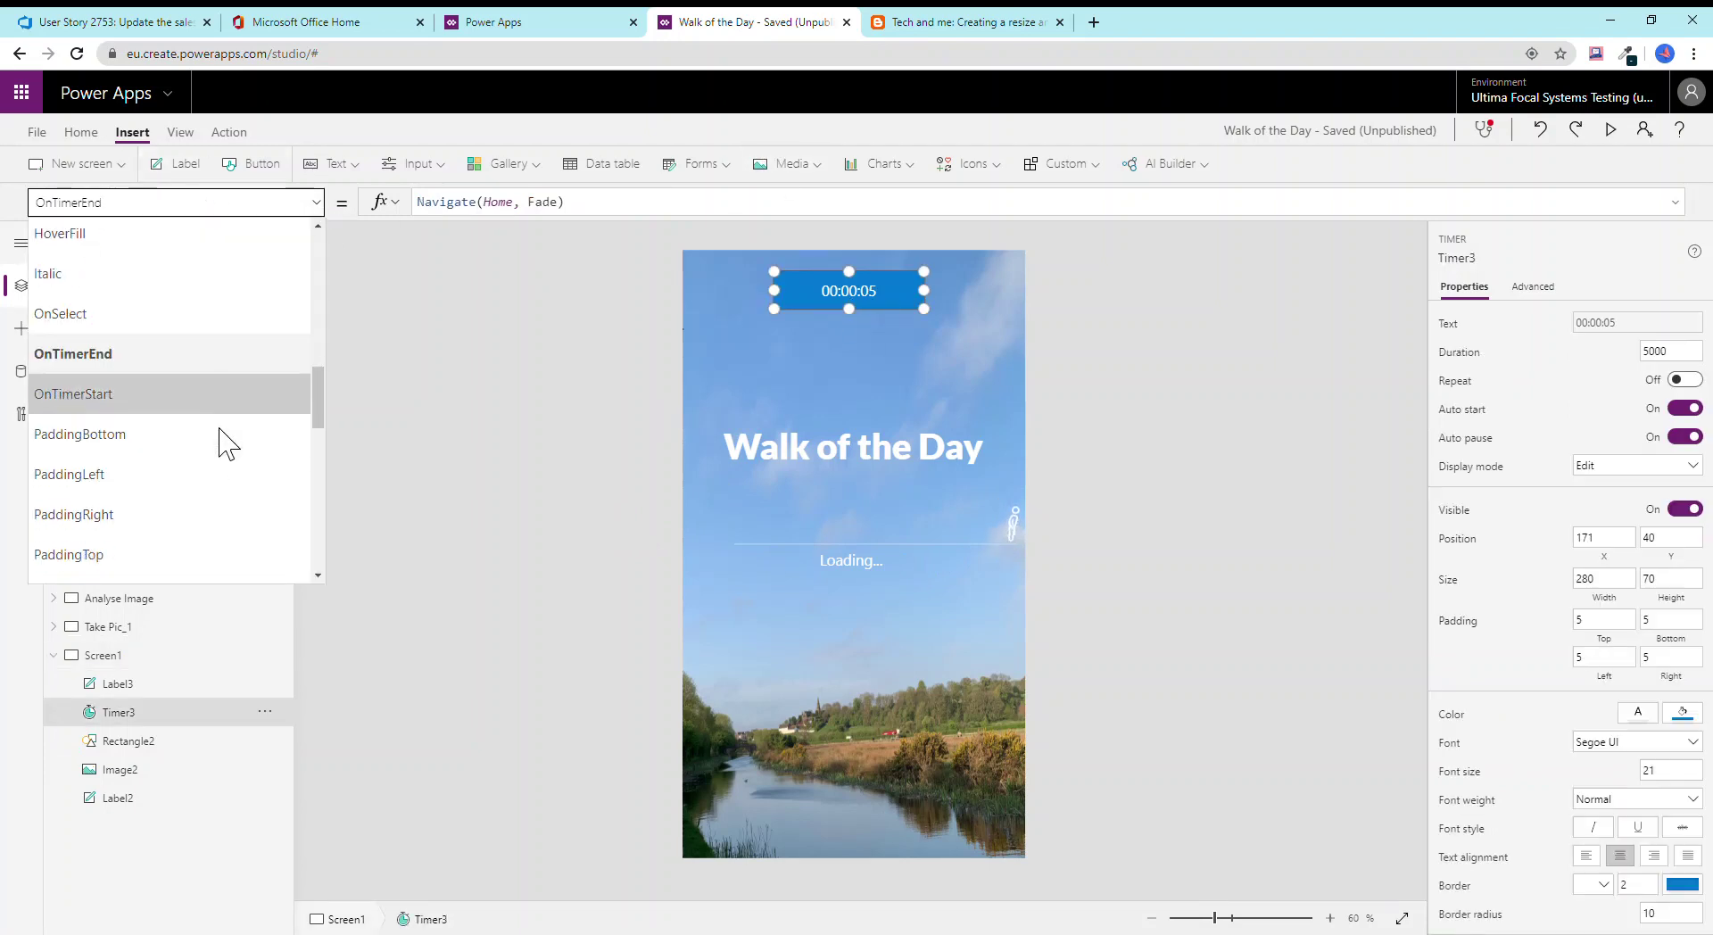
pyautogui.scroll(-2, 222, 432)
pyautogui.click(160, 455)
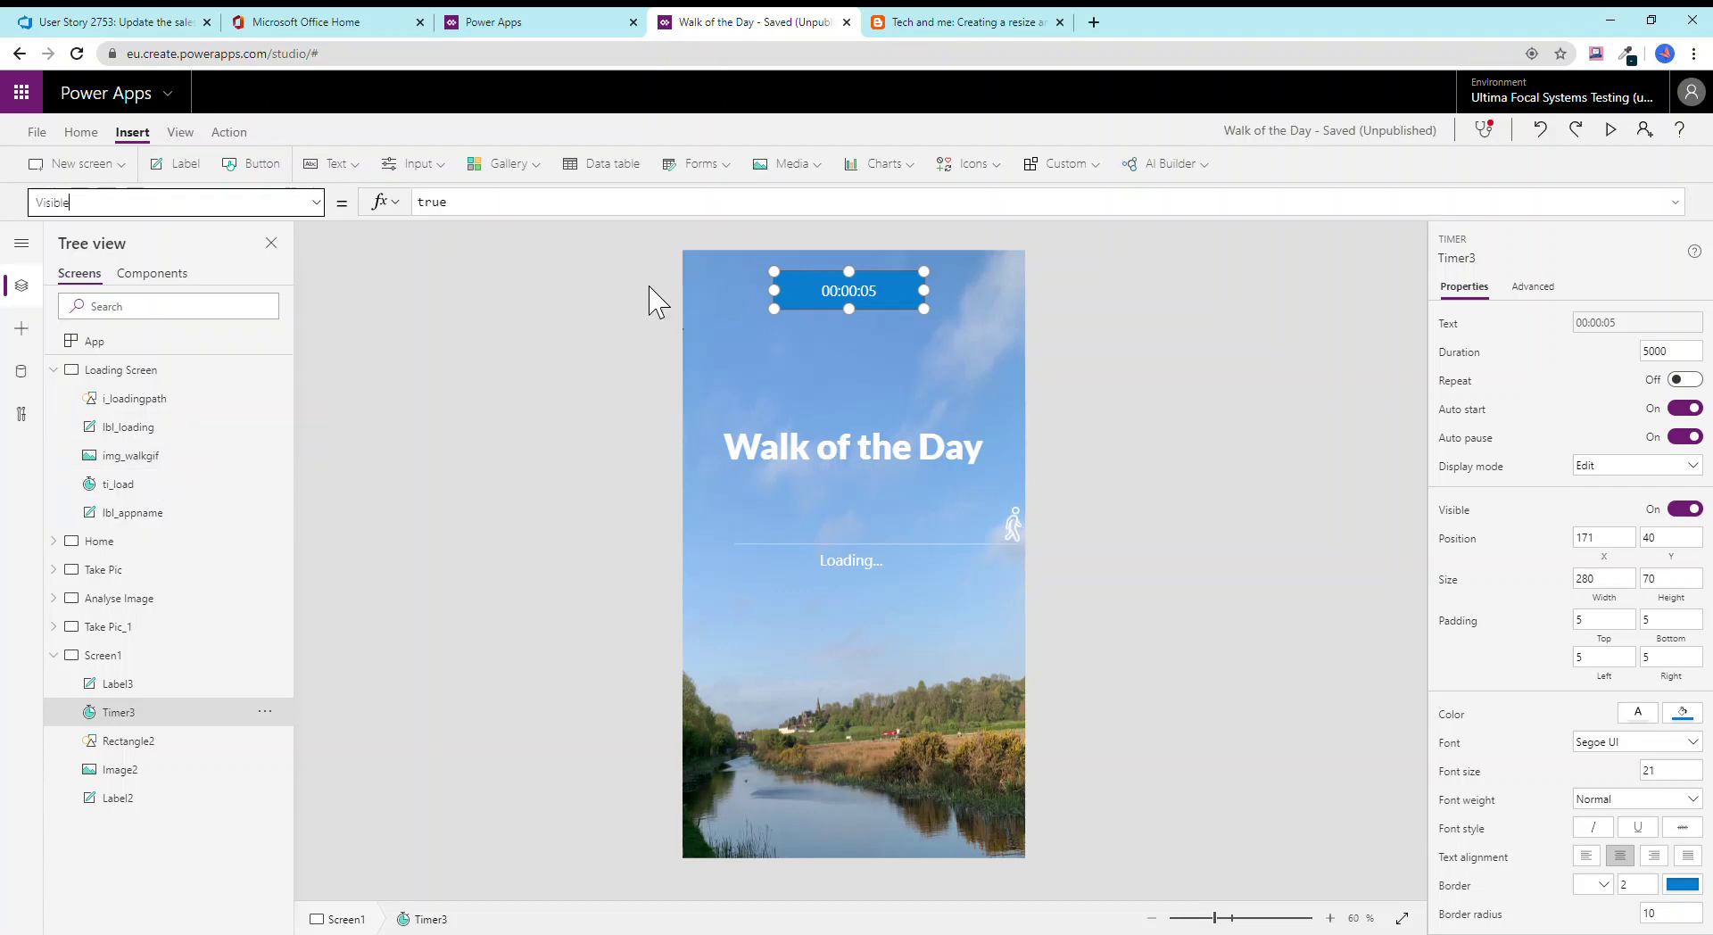
pyautogui.doubleClick(455, 203)
pyautogui.write('false')
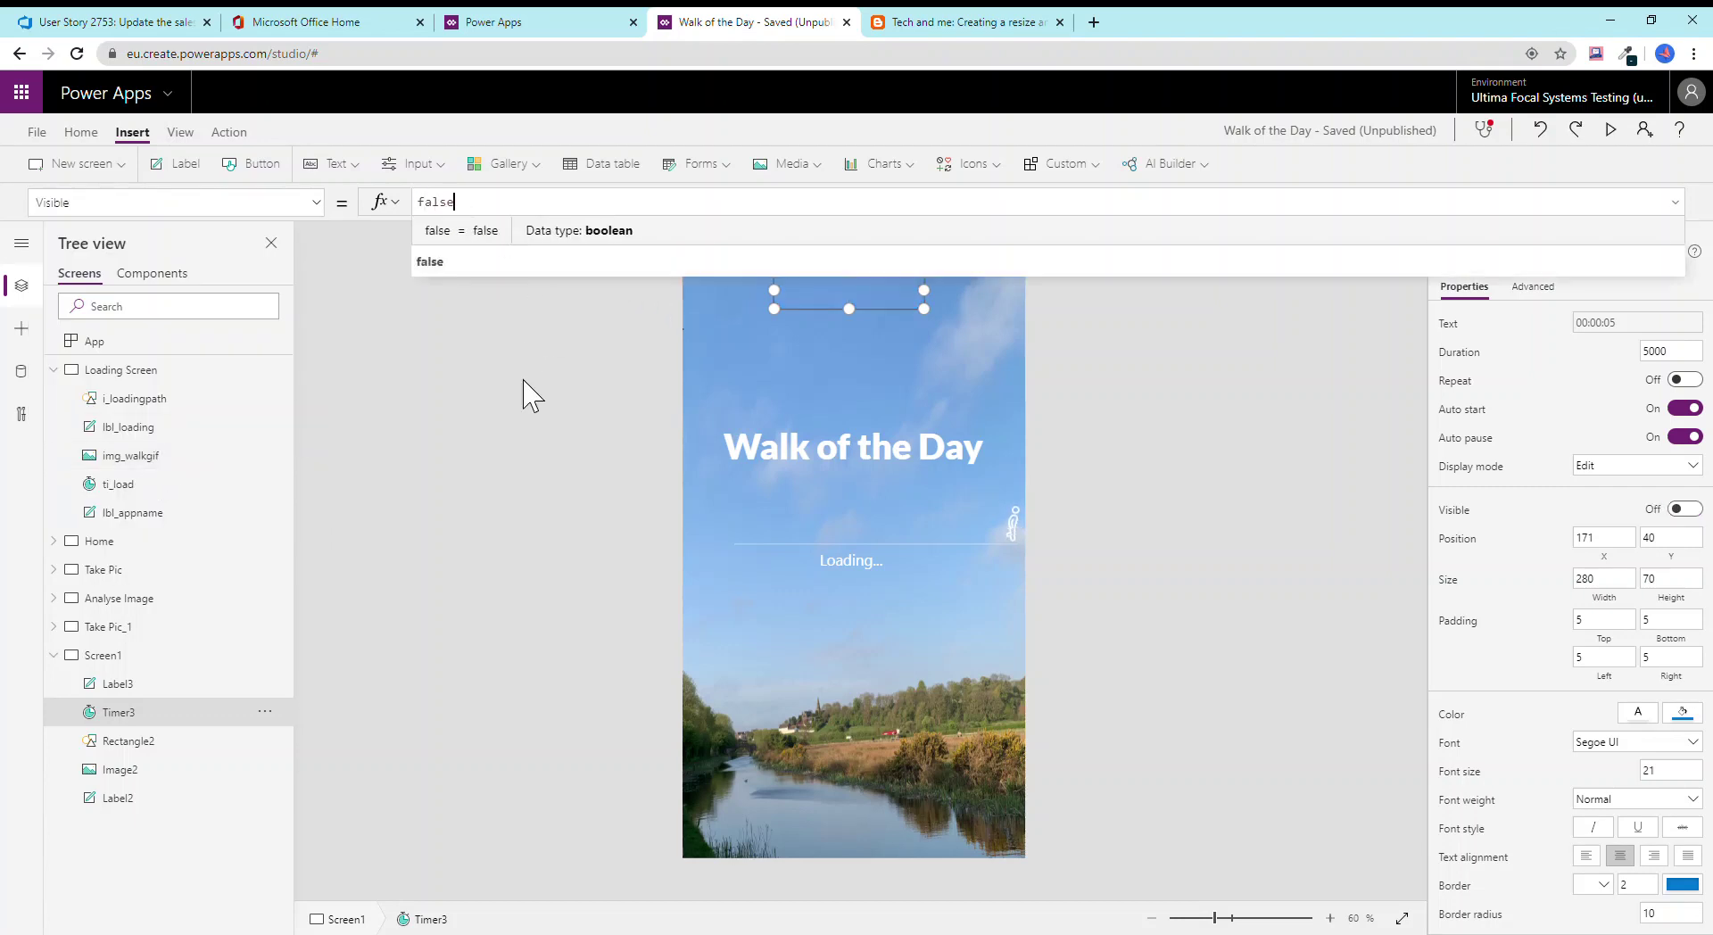
pyautogui.click(571, 391)
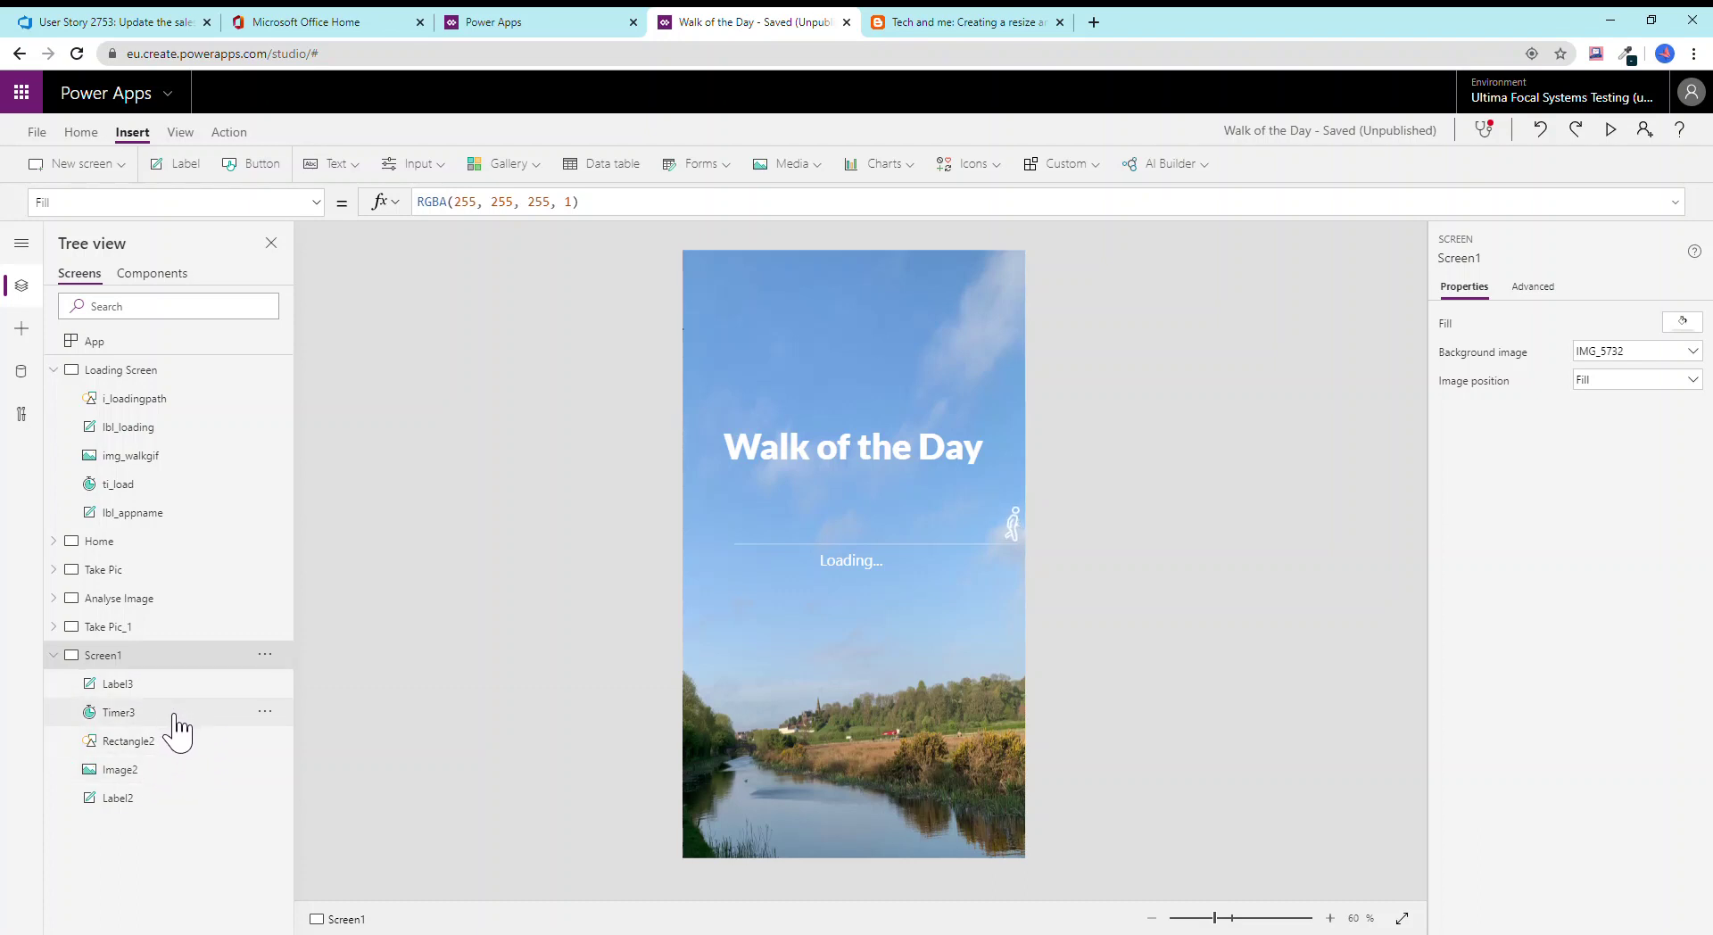
pyautogui.click(143, 719)
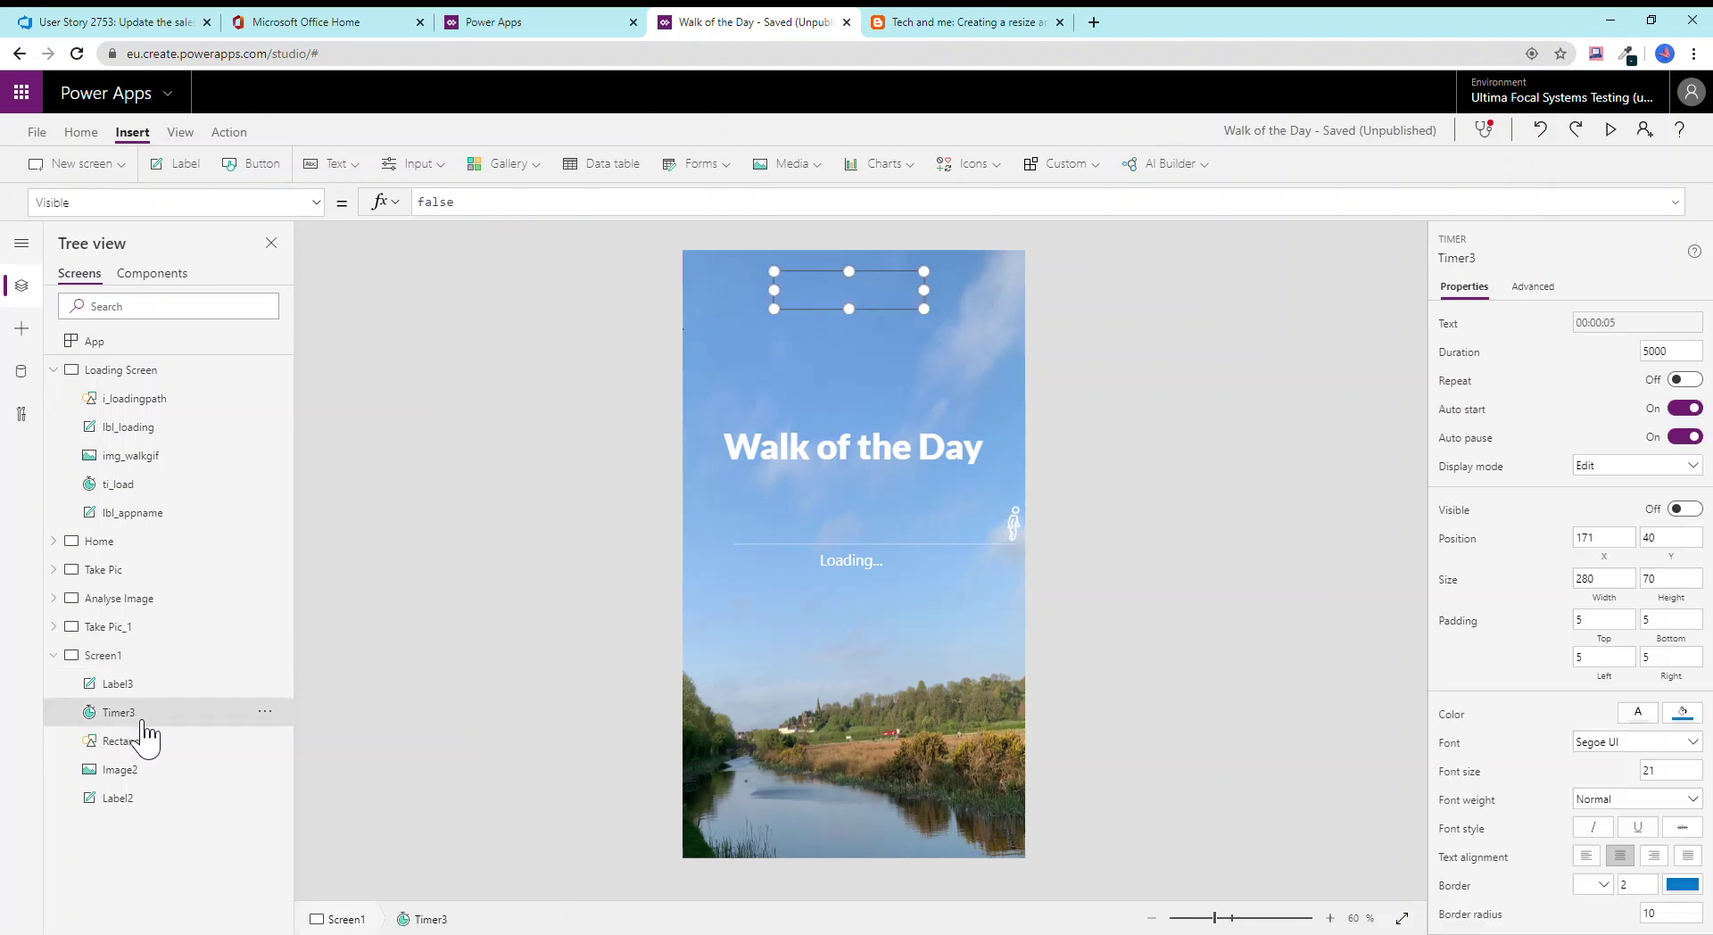